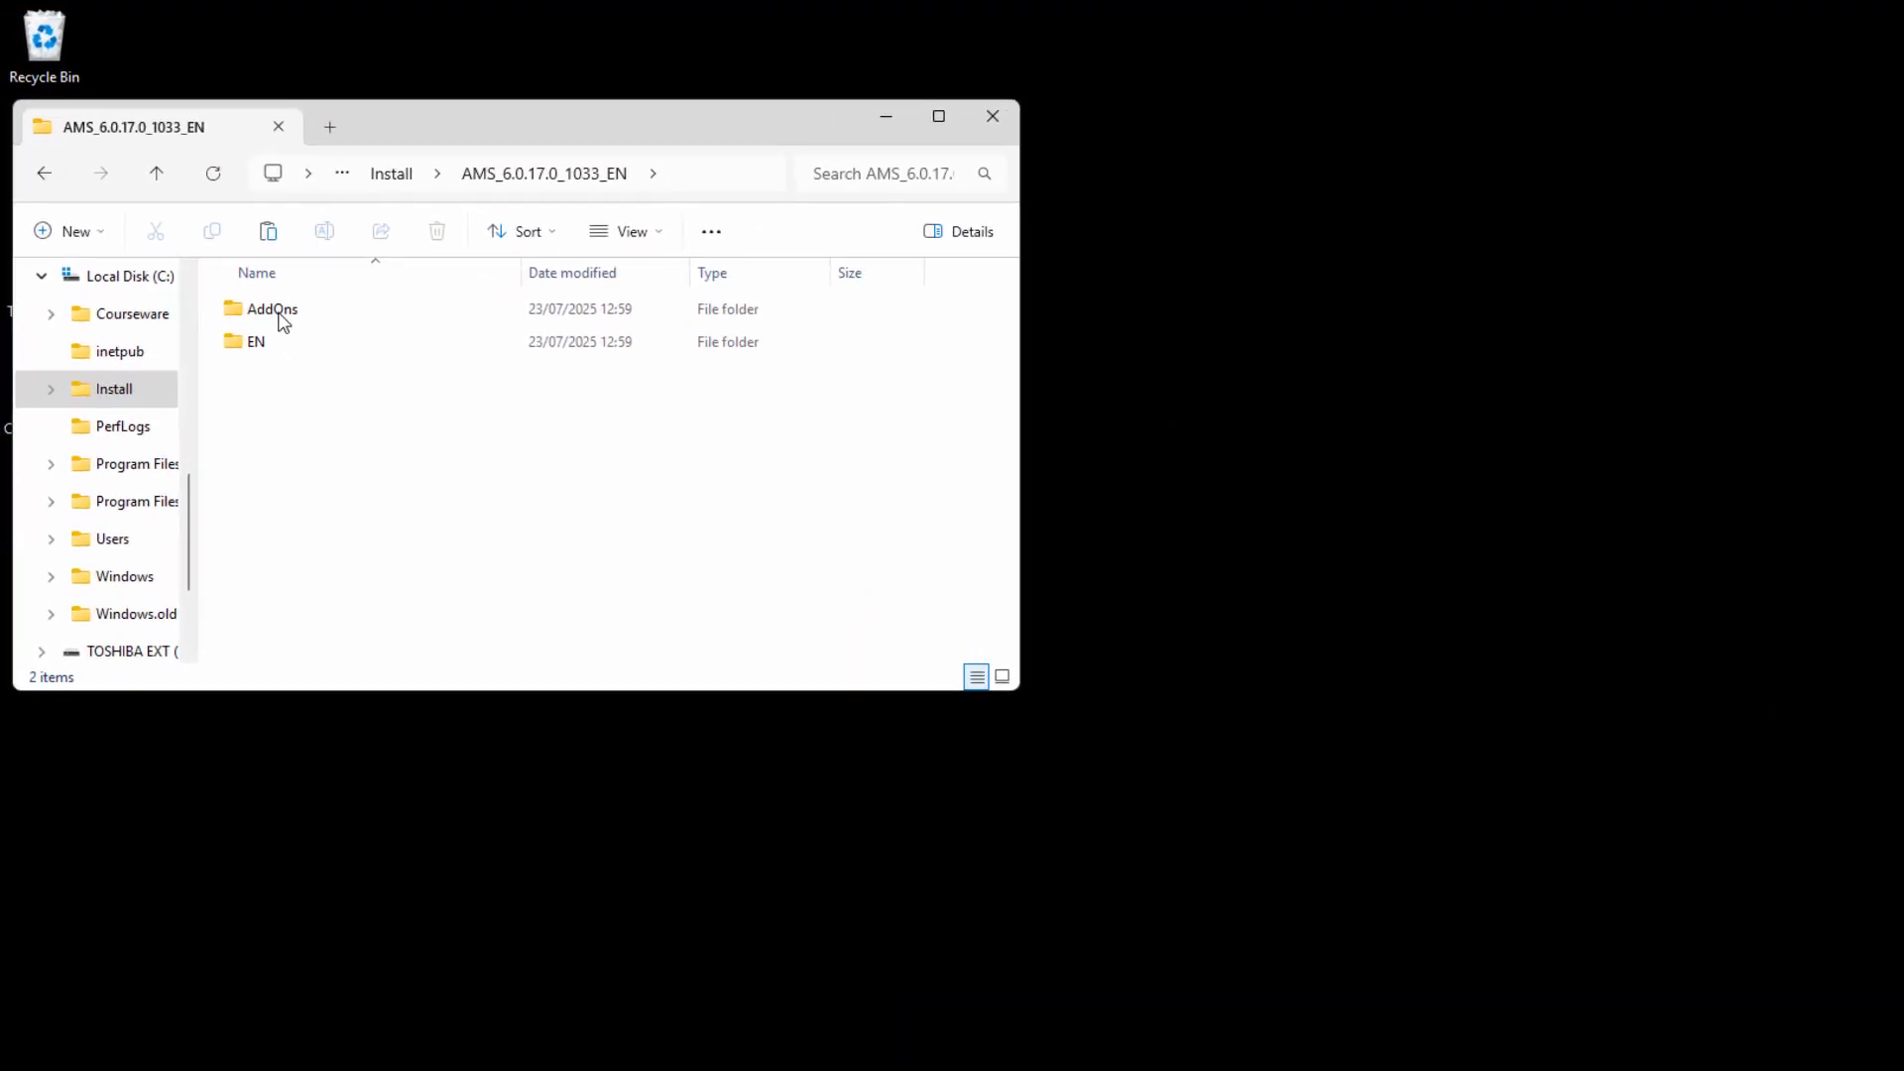
Browse the Standard add-ons in the AddOns folder, examining the contents of the AccessIPConfig and ImportExport folders
{"action": "double_click", "coordinate": [246, 275]}
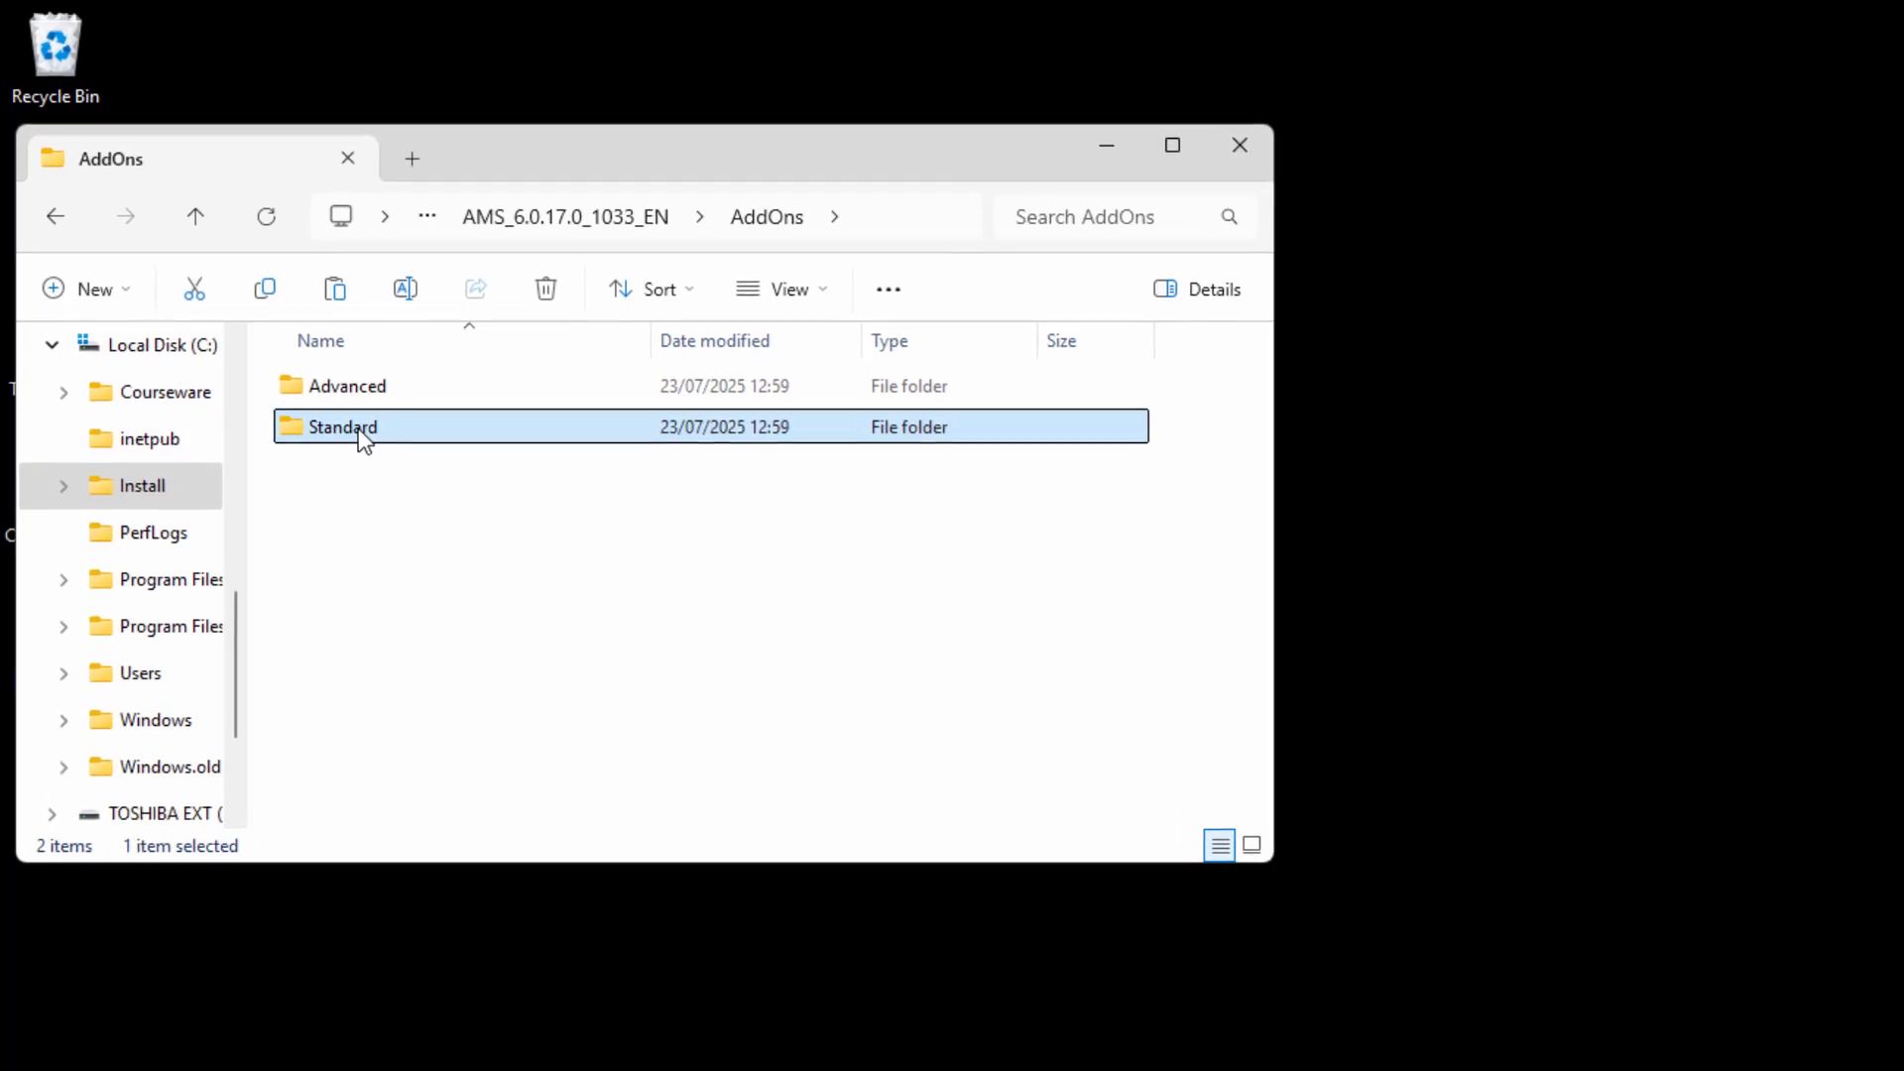
{"action": "double_click", "coordinate": [329, 393]}
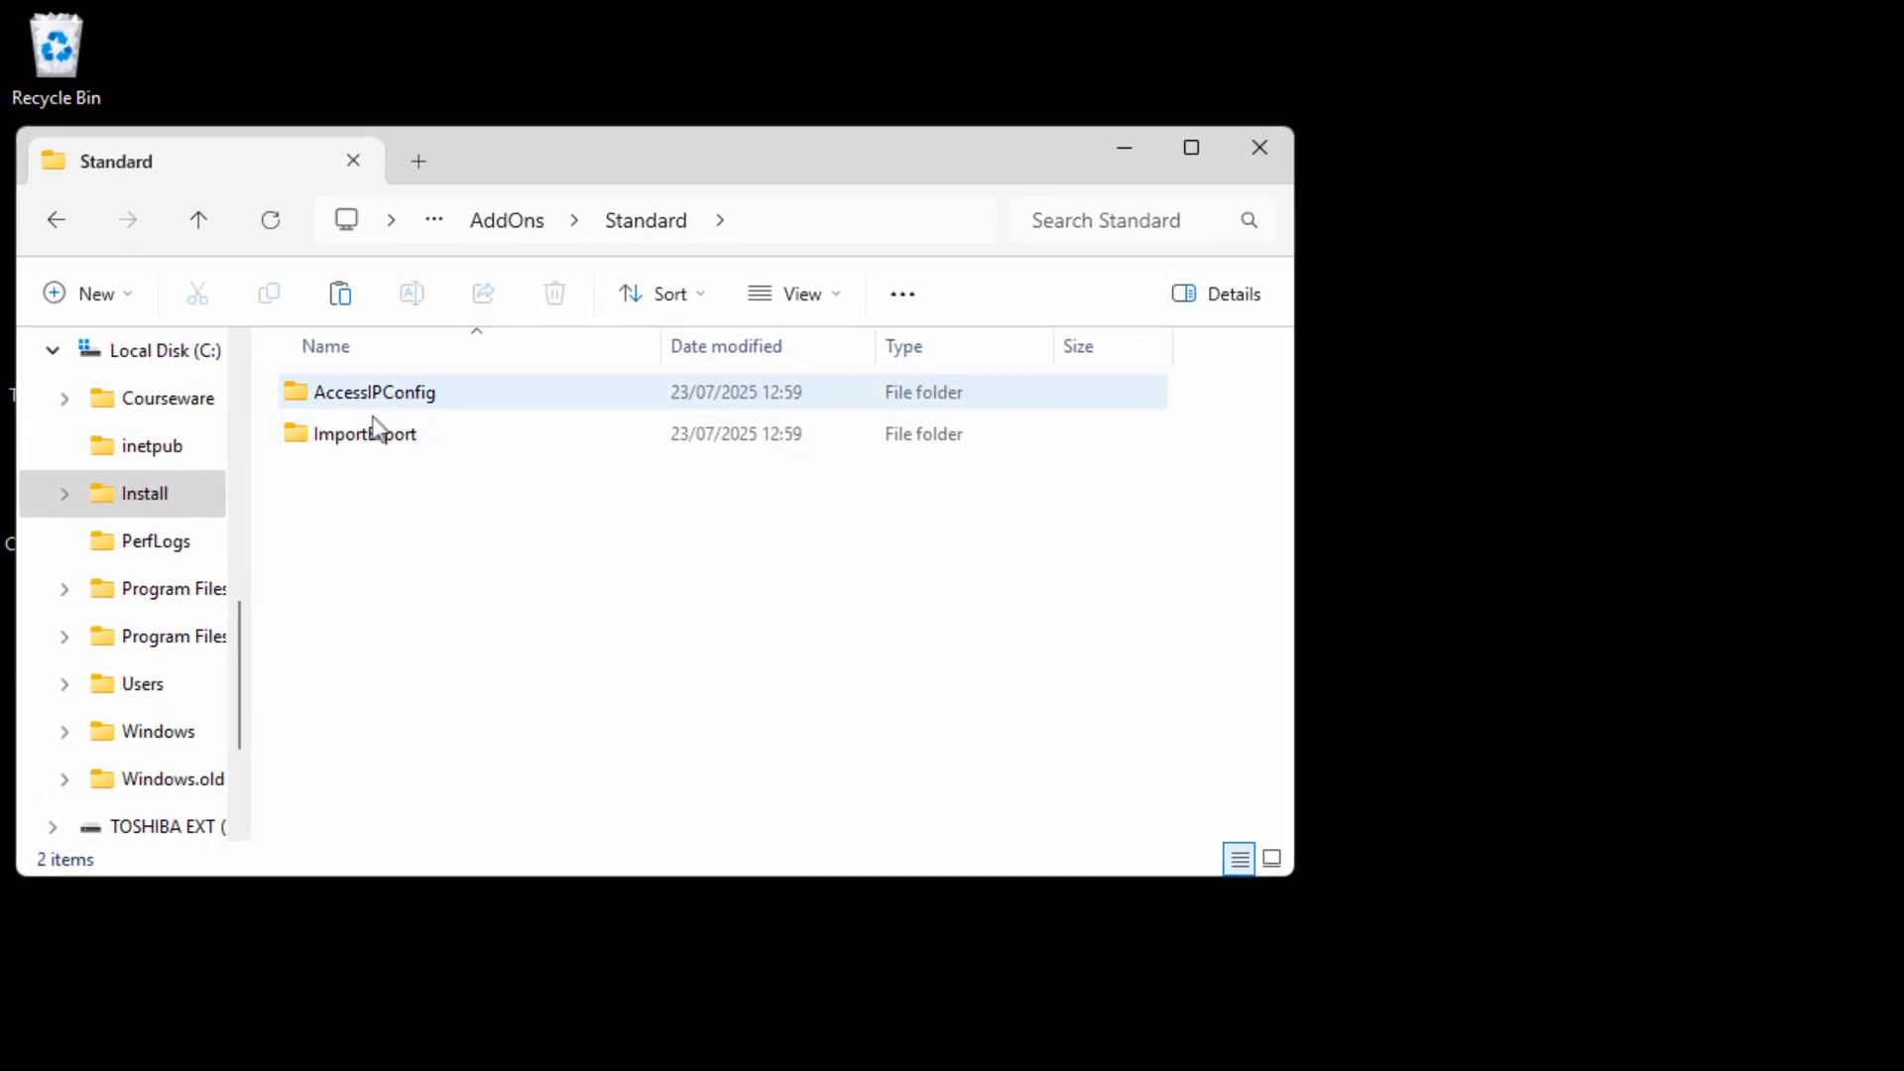
{"action": "left_click", "coordinate": [382, 393]}
{"action": "double_click", "coordinate": [382, 394]}
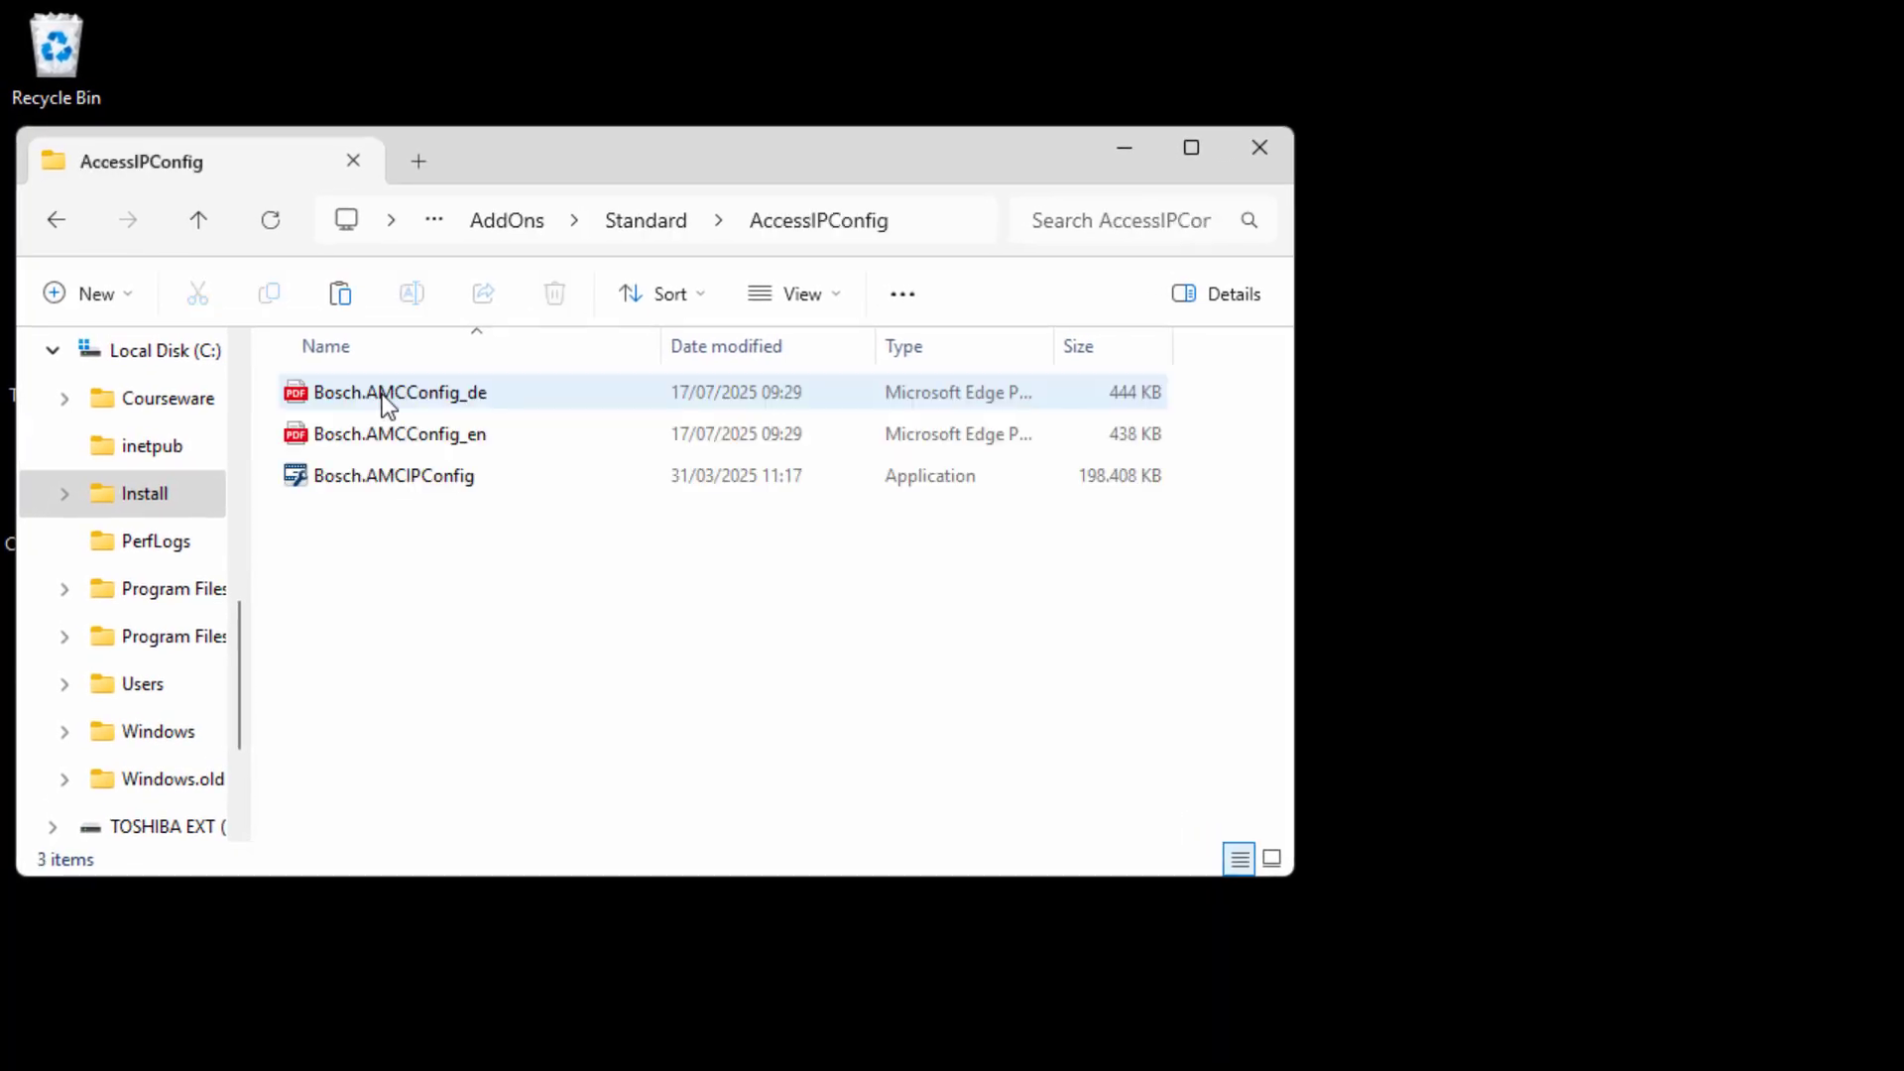
{"action": "left_click", "coordinate": [646, 222]}
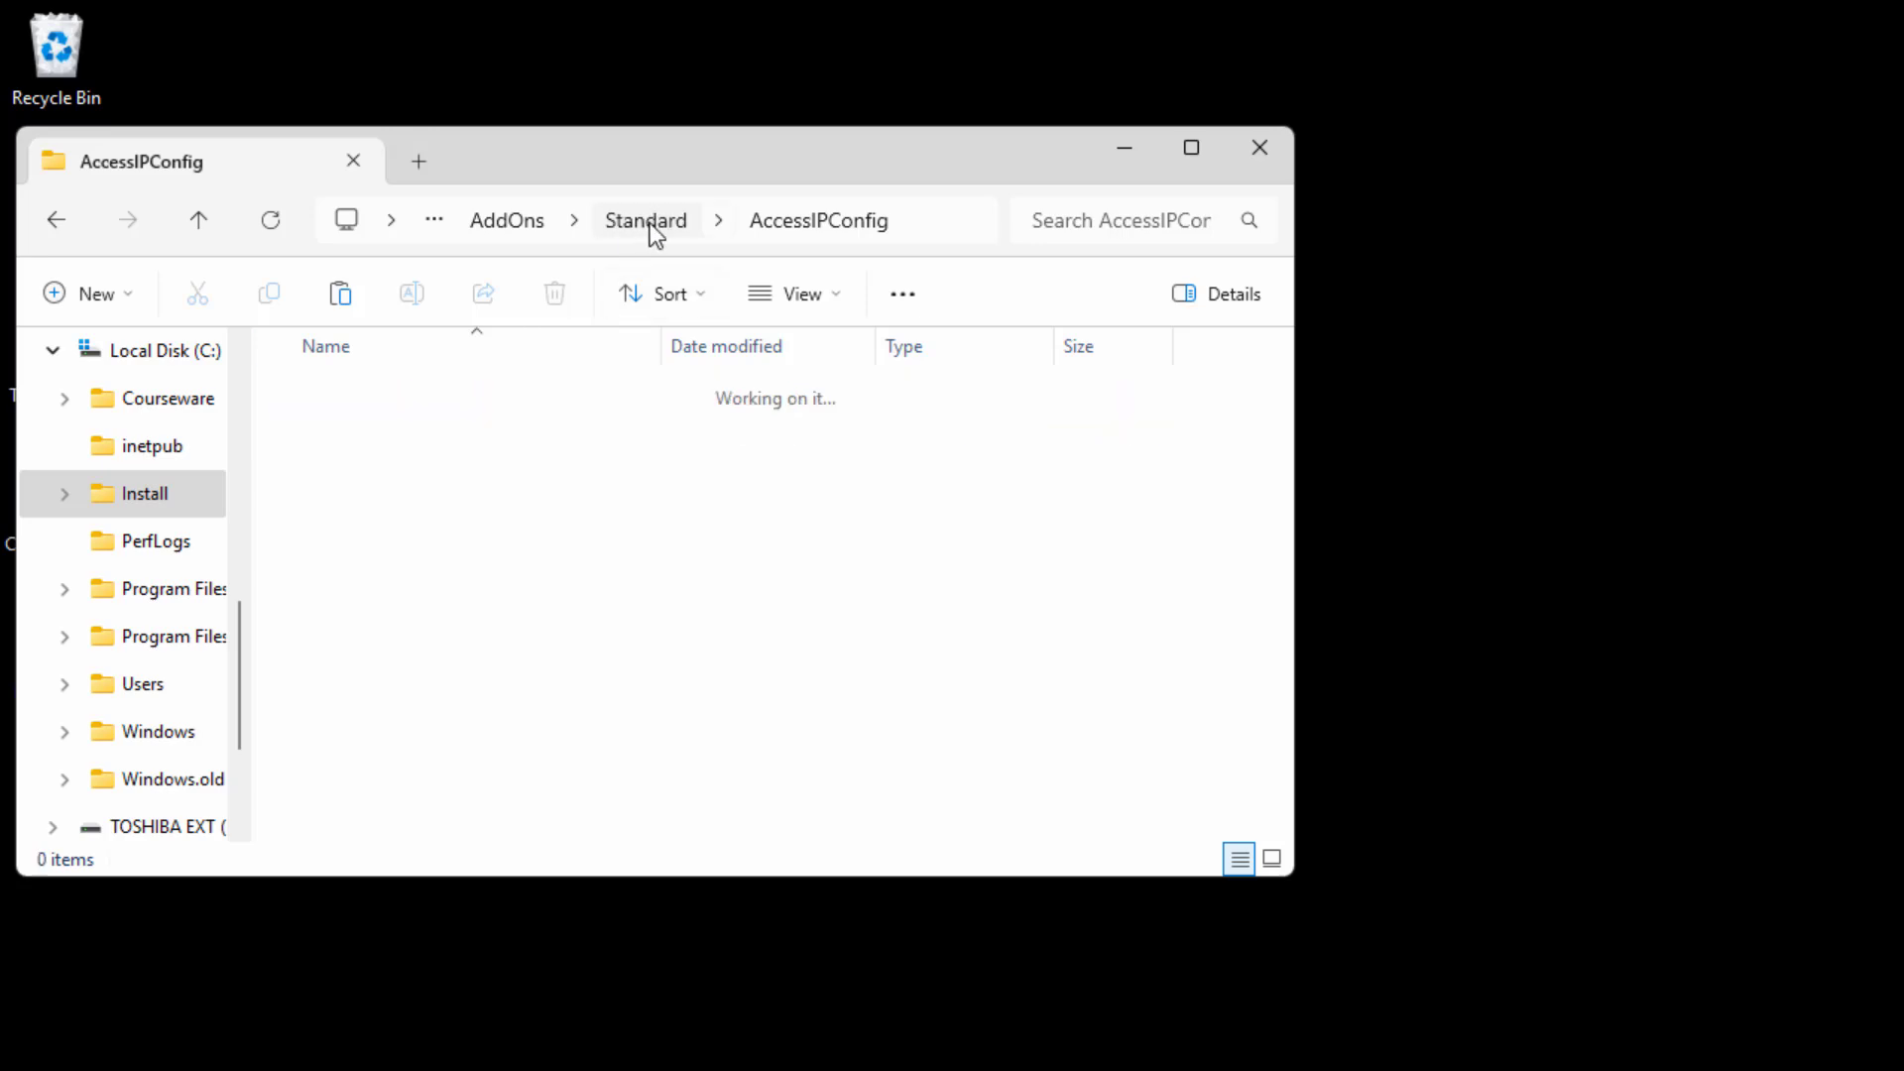
{"action": "double_click", "coordinate": [389, 433]}
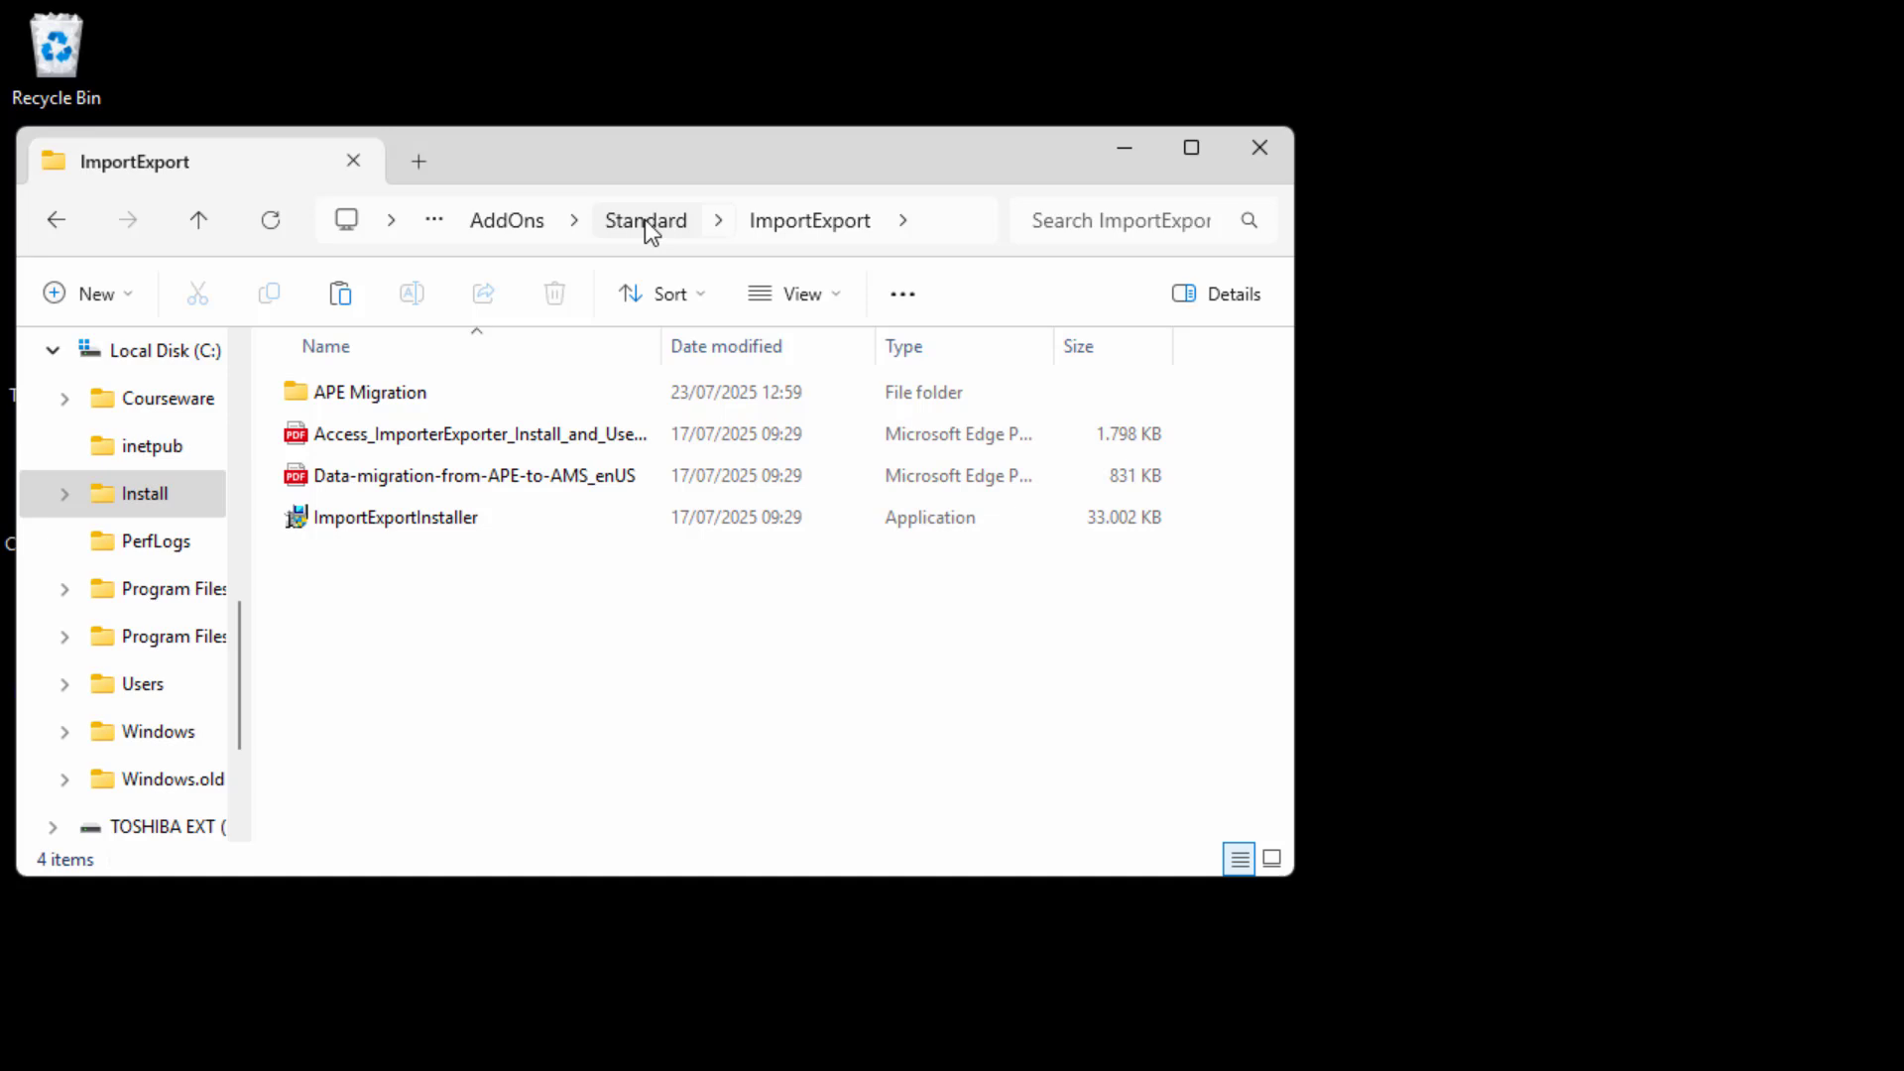
{"action": "left_click", "coordinate": [645, 218]}
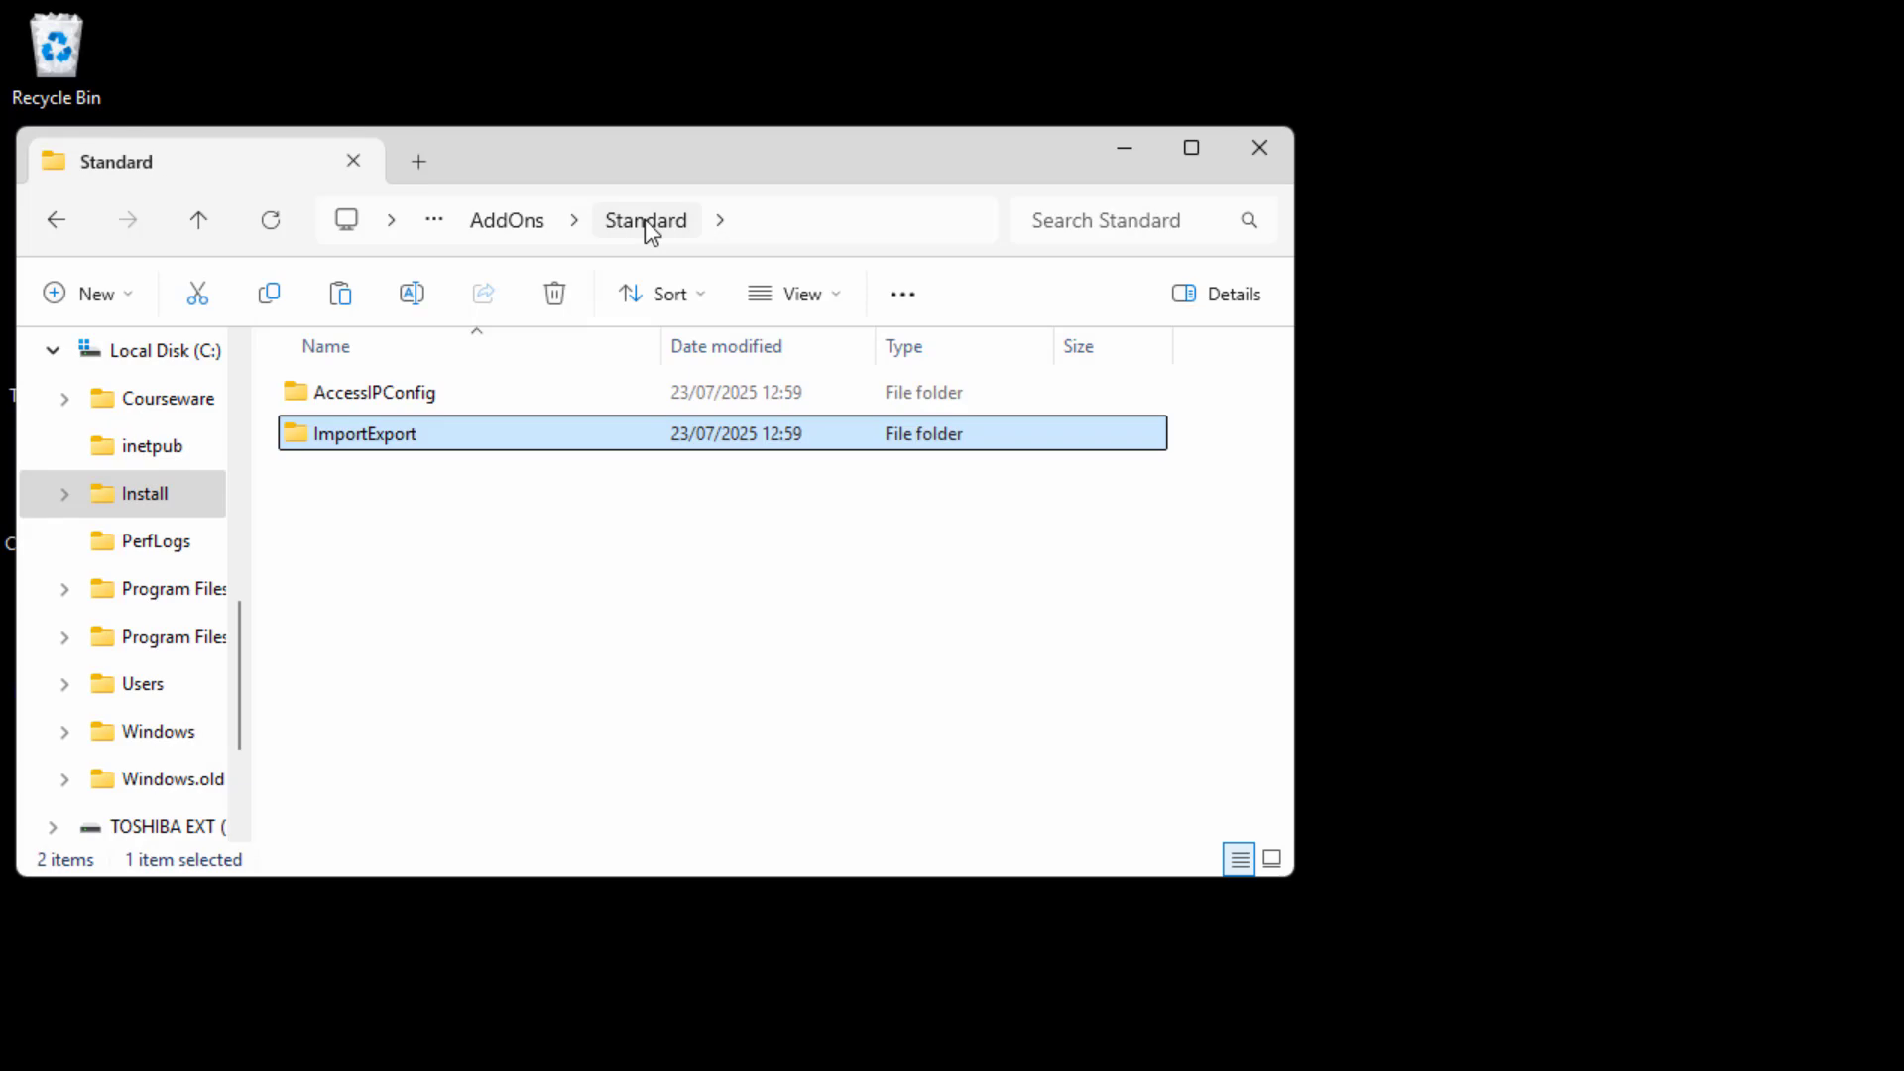
{"action": "left_click", "coordinate": [515, 220]}
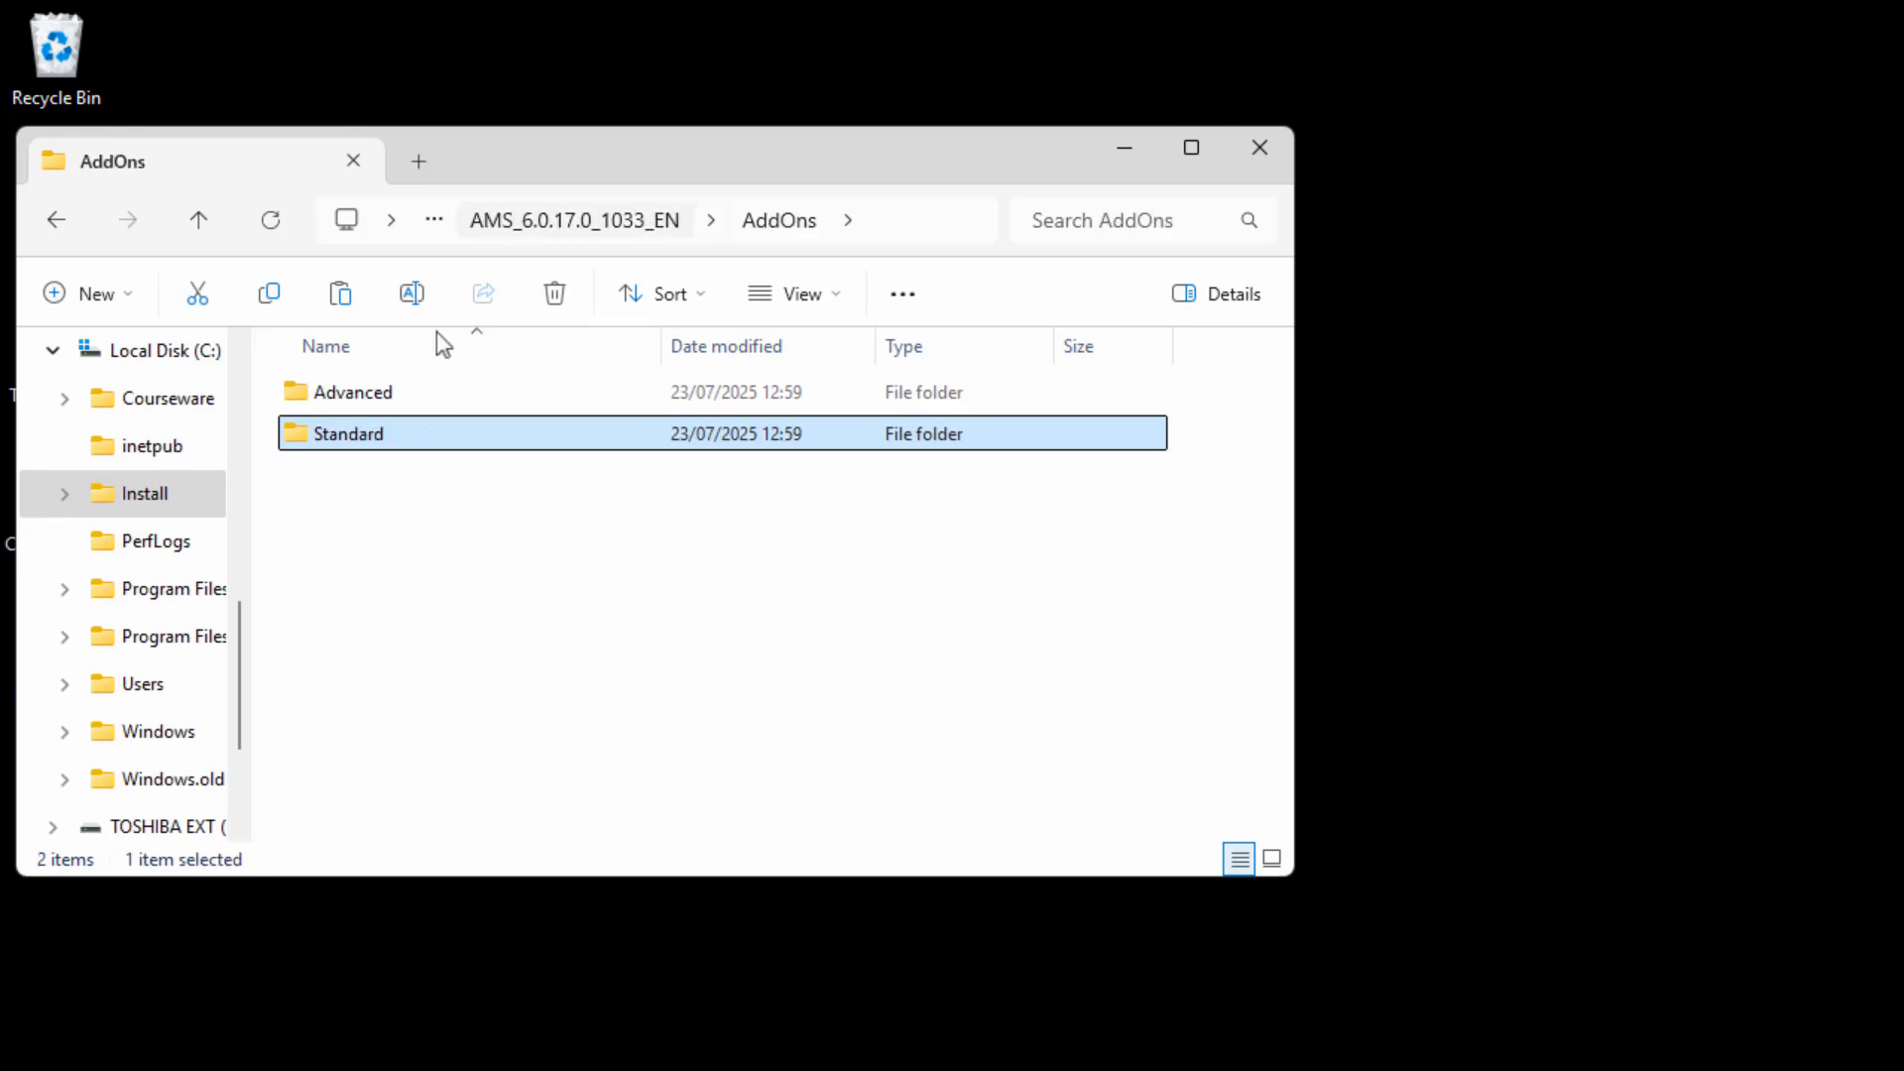
Browse the Advanced add-ons, examining the contents of the ReaderConfigTool and TimeAndAttendance folders
{"action": "double_click", "coordinate": [385, 401]}
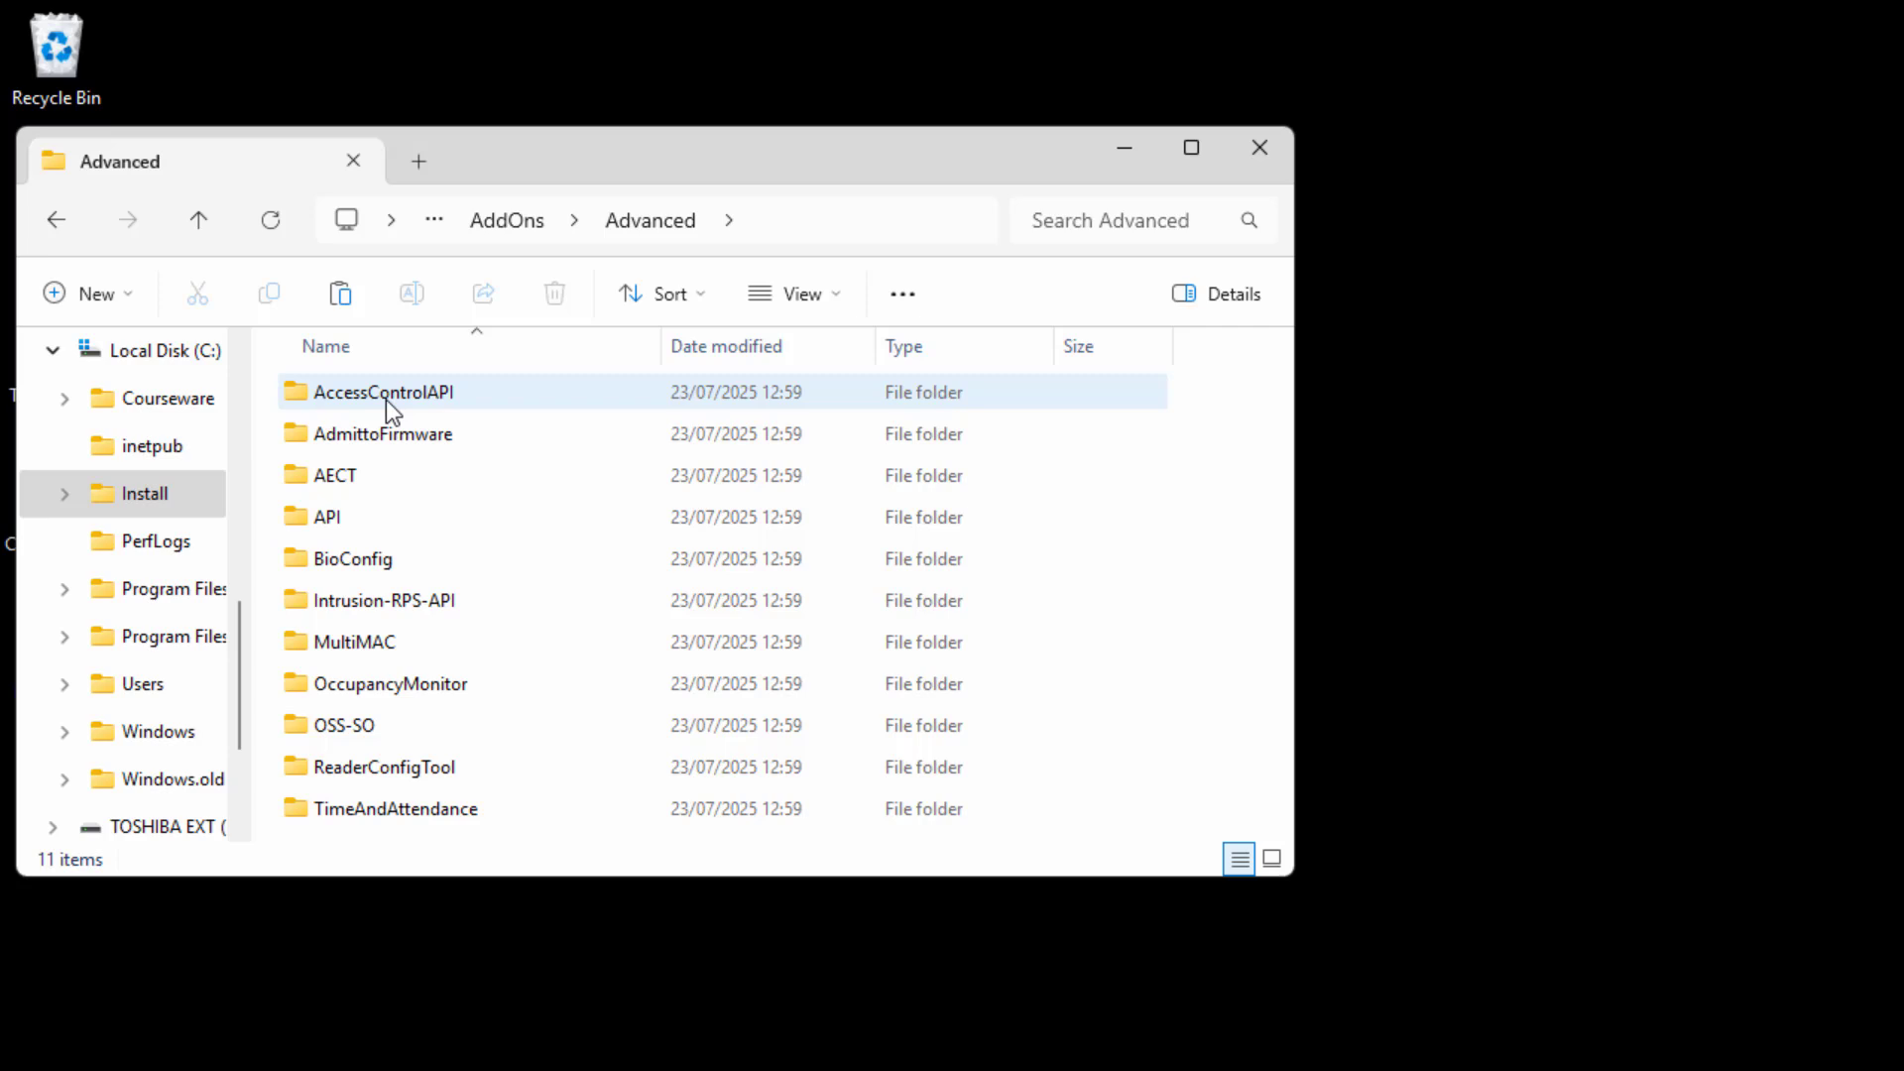
{"action": "left_click", "coordinate": [367, 778]}
{"action": "double_click", "coordinate": [367, 777]}
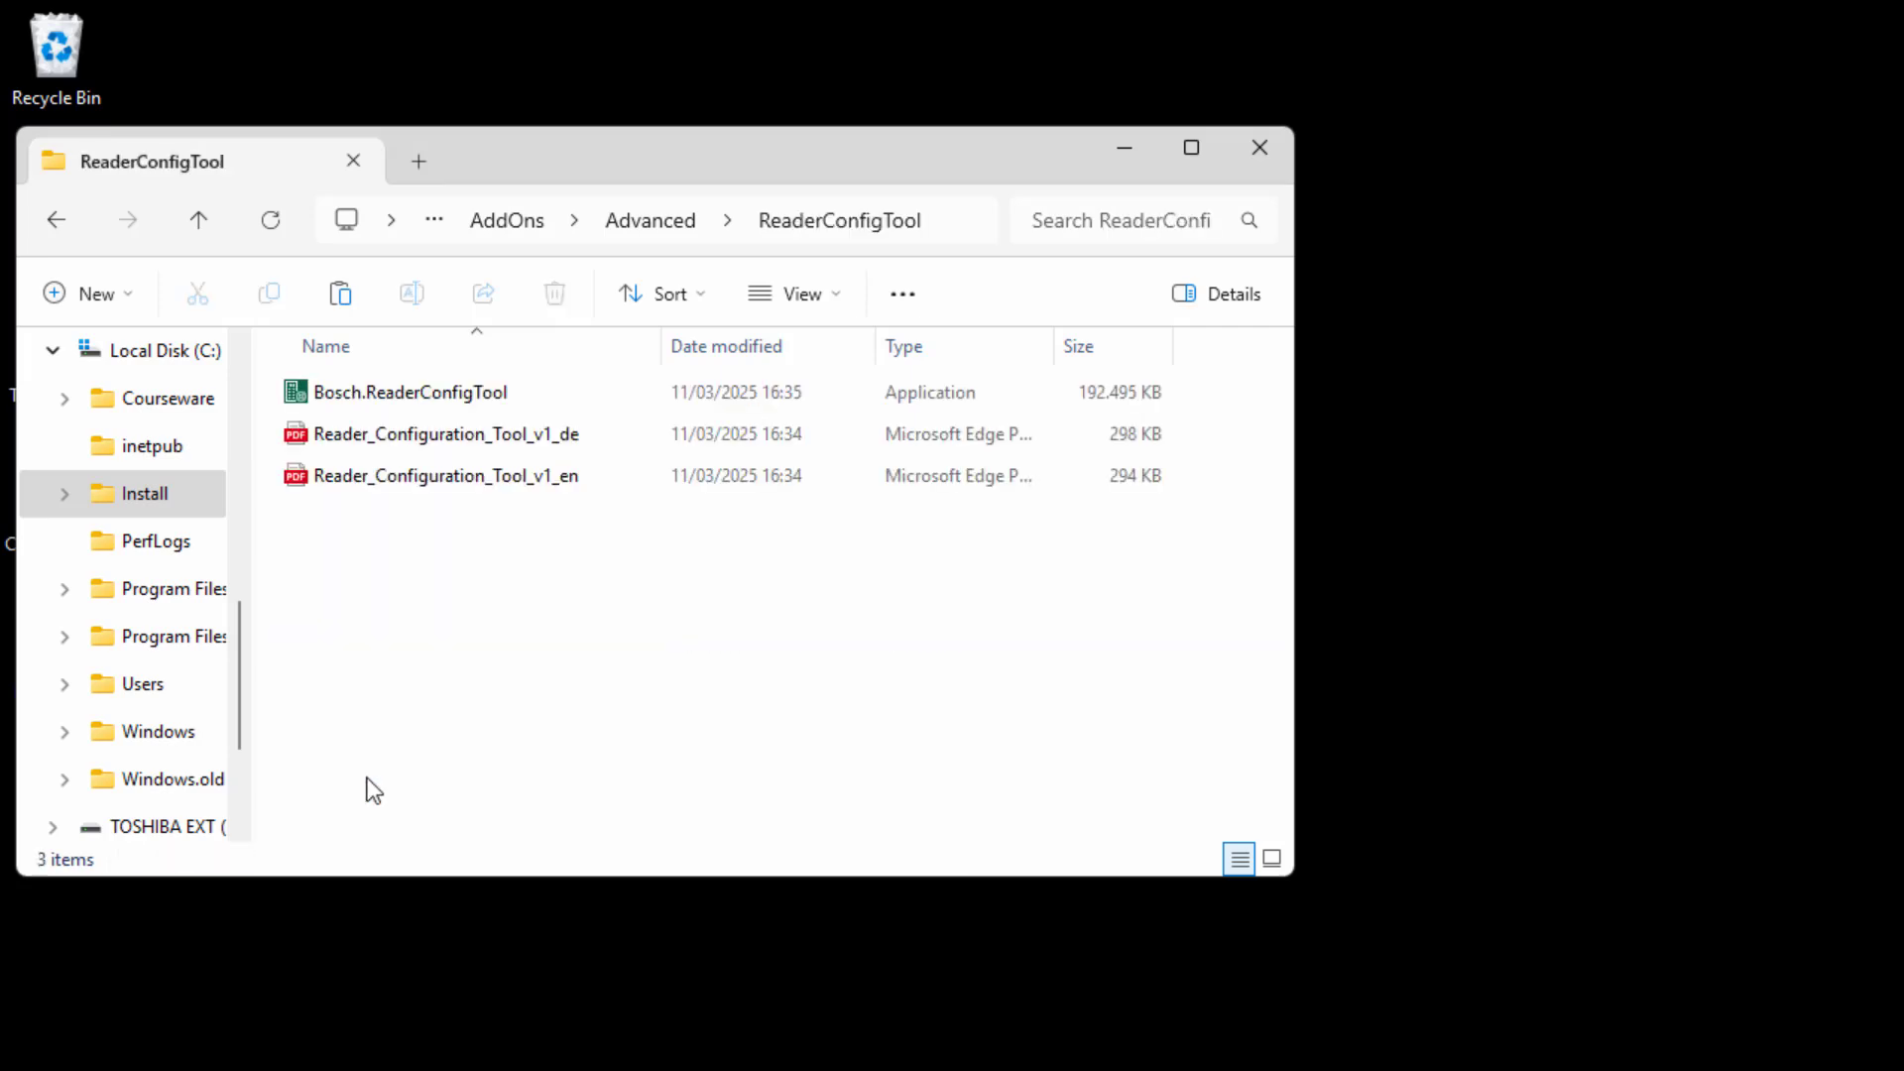
{"action": "left_click", "coordinate": [650, 222]}
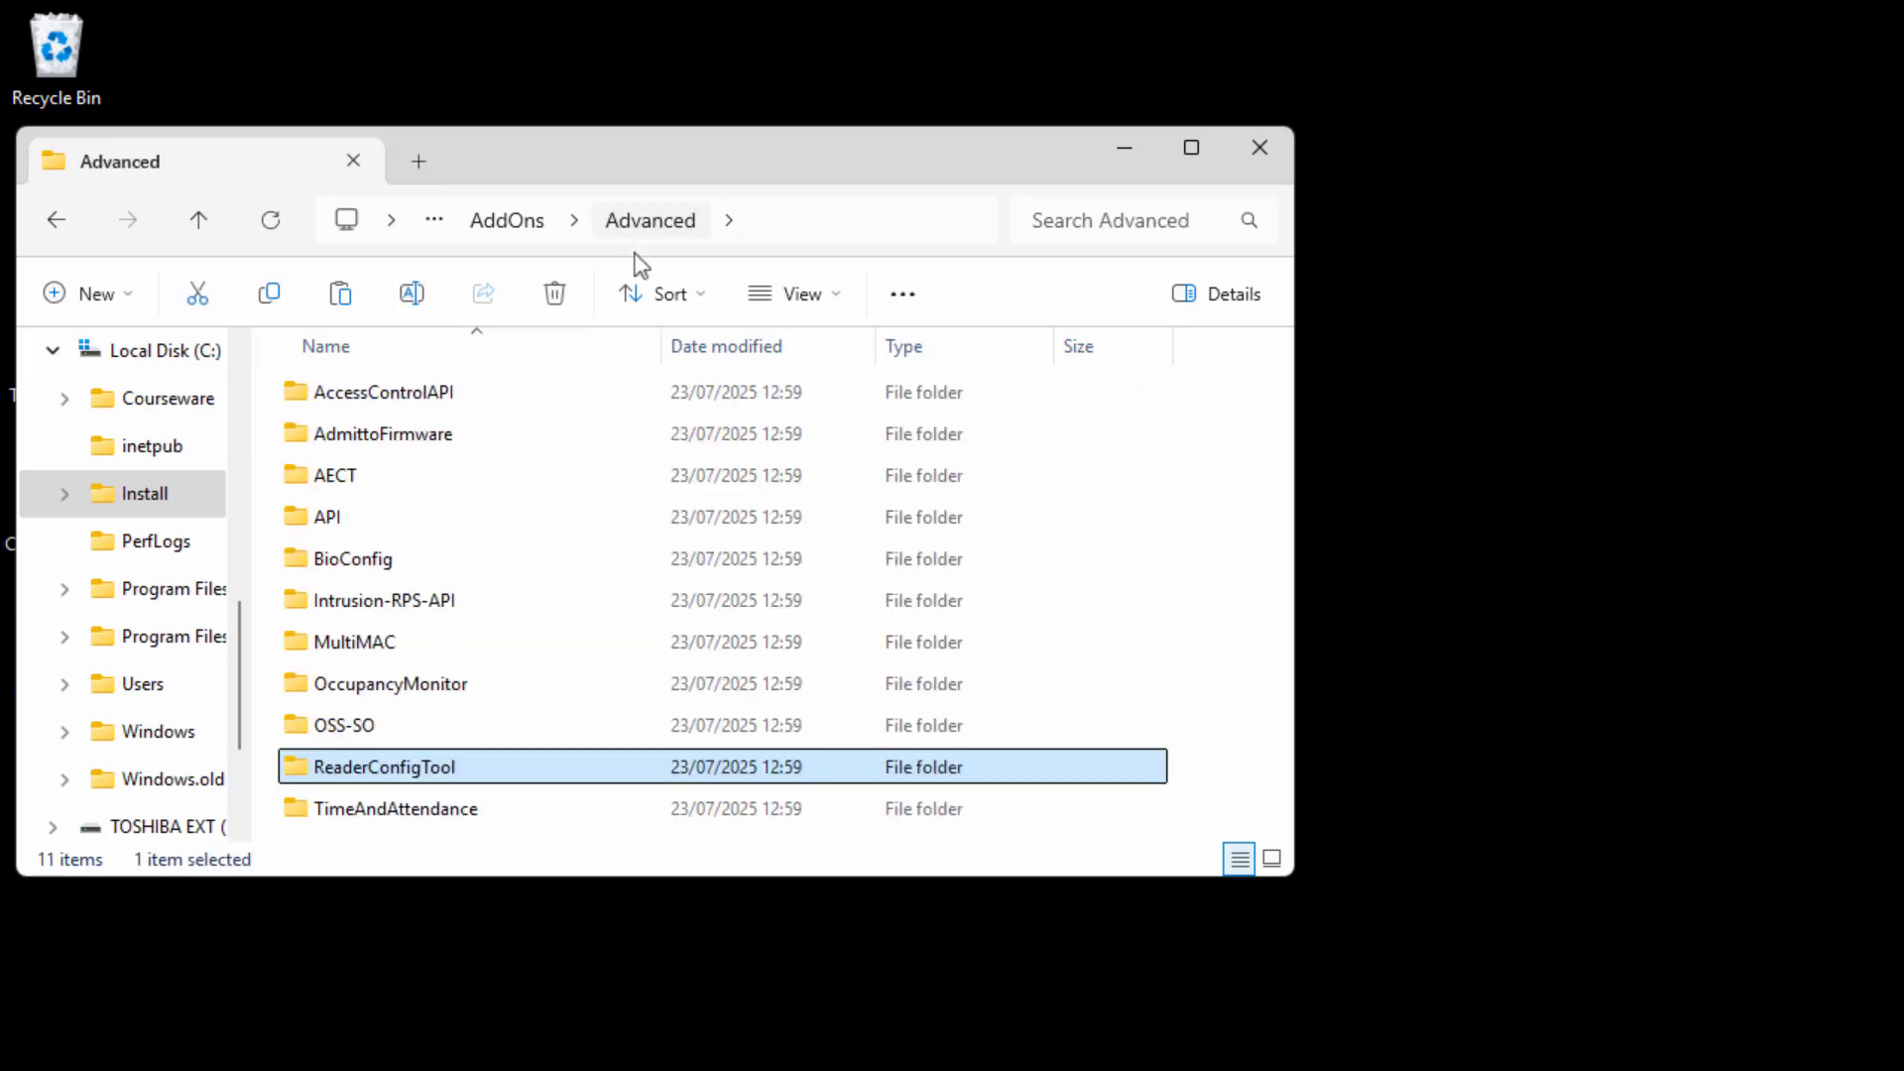
{"action": "double_click", "coordinate": [391, 809]}
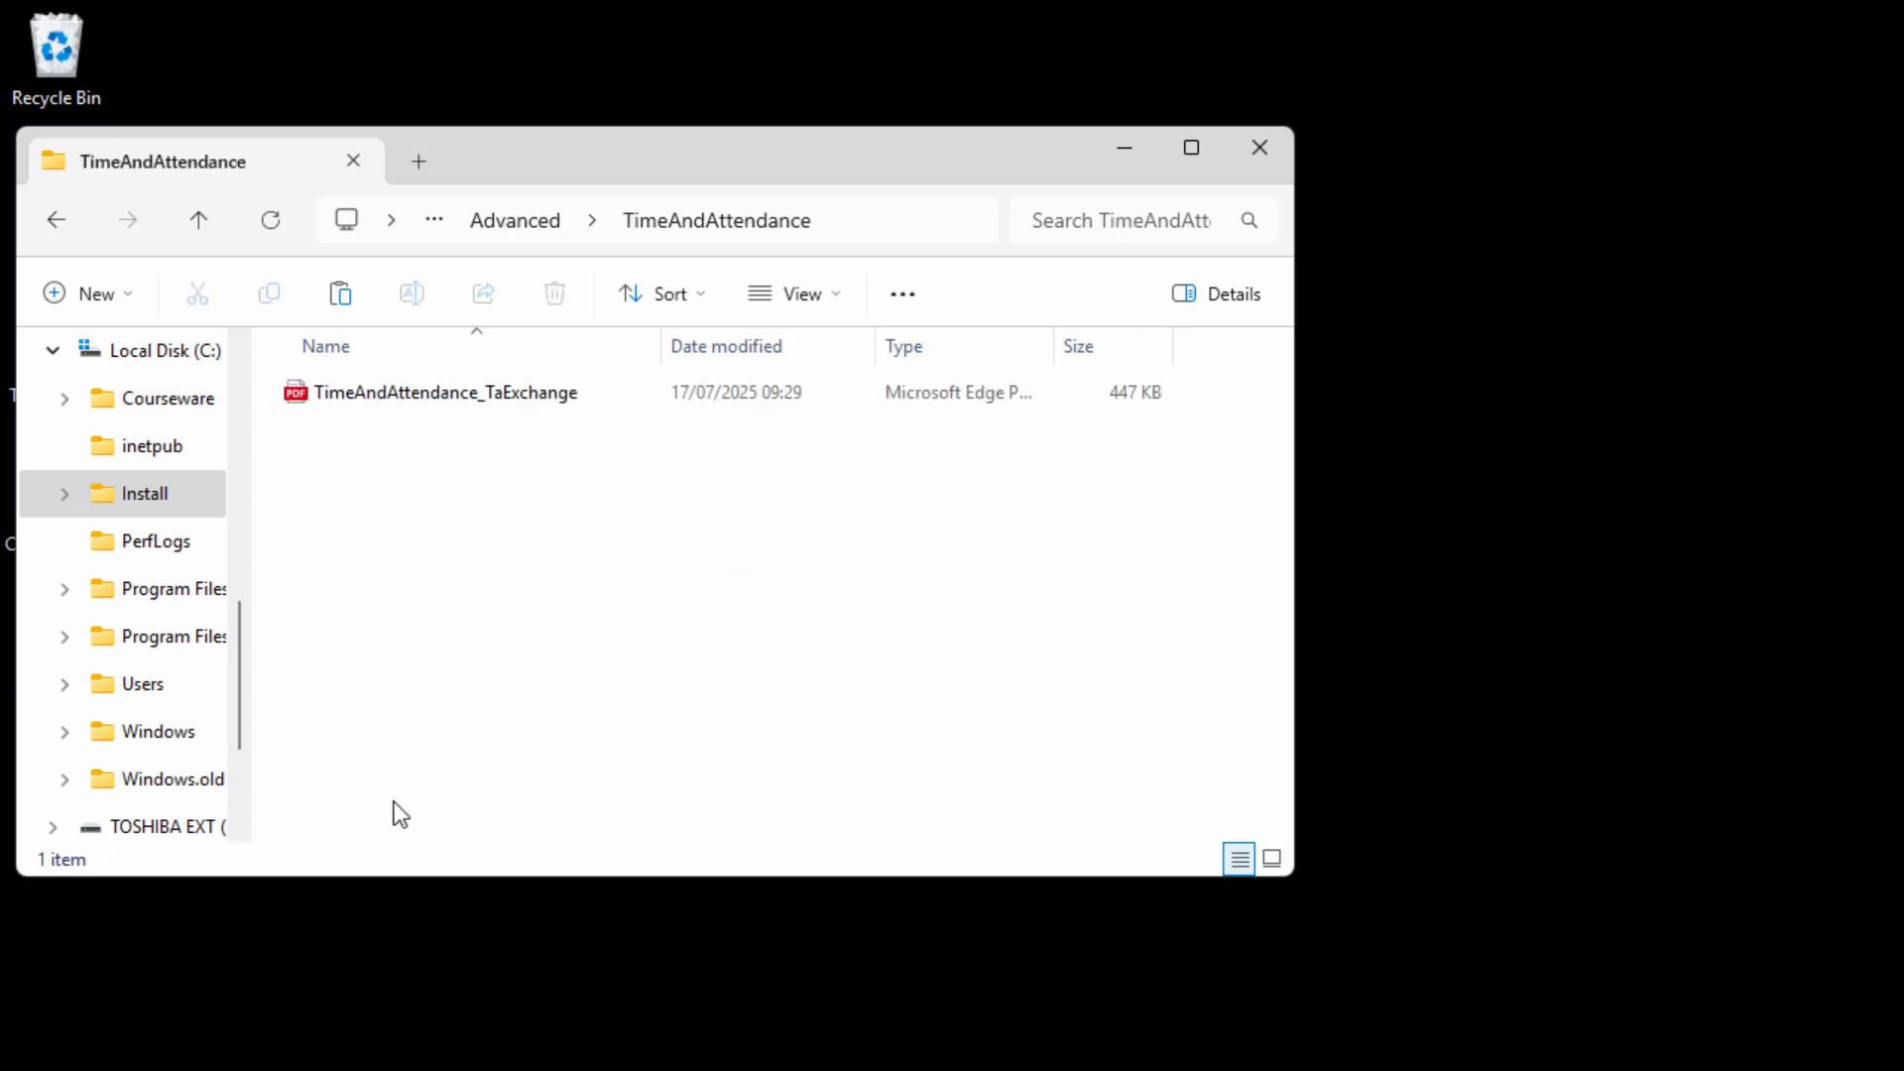
{"action": "left_click", "coordinate": [542, 222]}
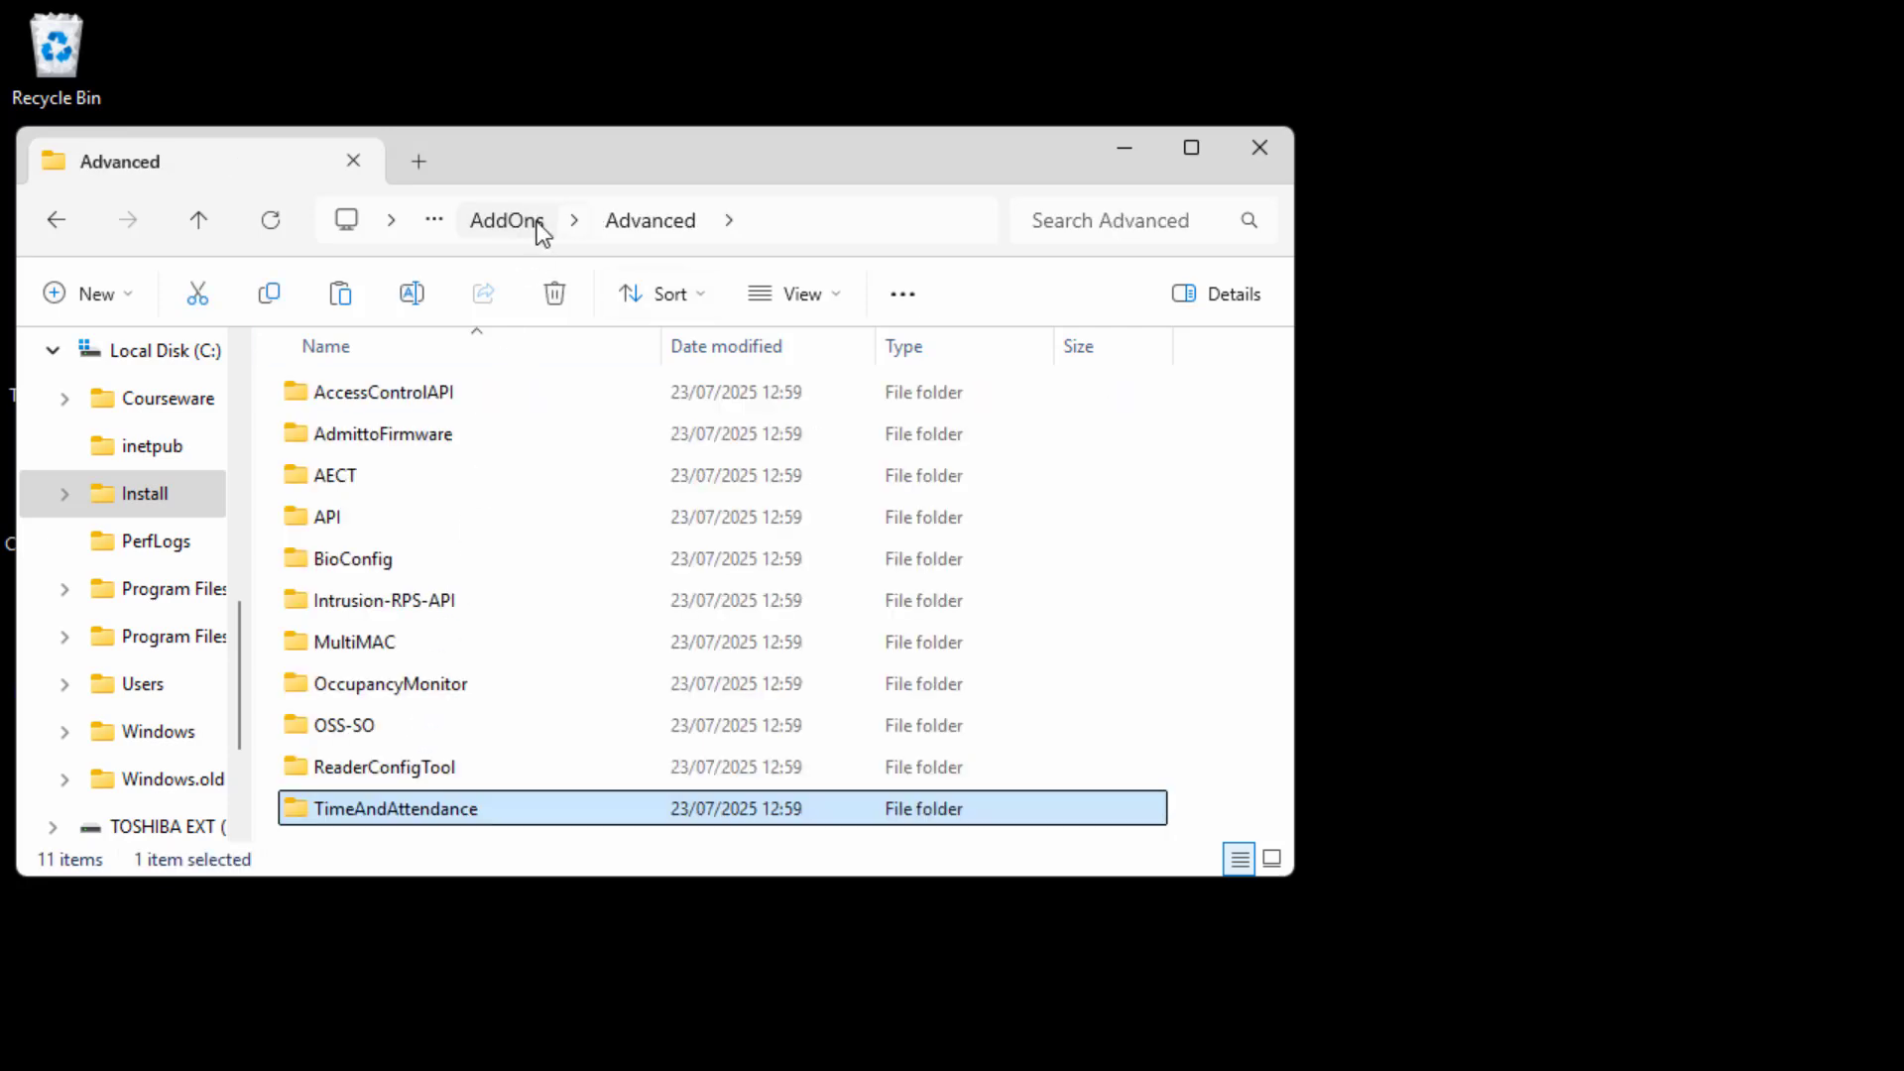
Run AMS Server Installer from the EN folder of AMS_6.0.17.0_1033_EN as administrator and allow it to make changes
{"action": "left_click", "coordinate": [436, 220]}
{"action": "left_click", "coordinate": [383, 468]}
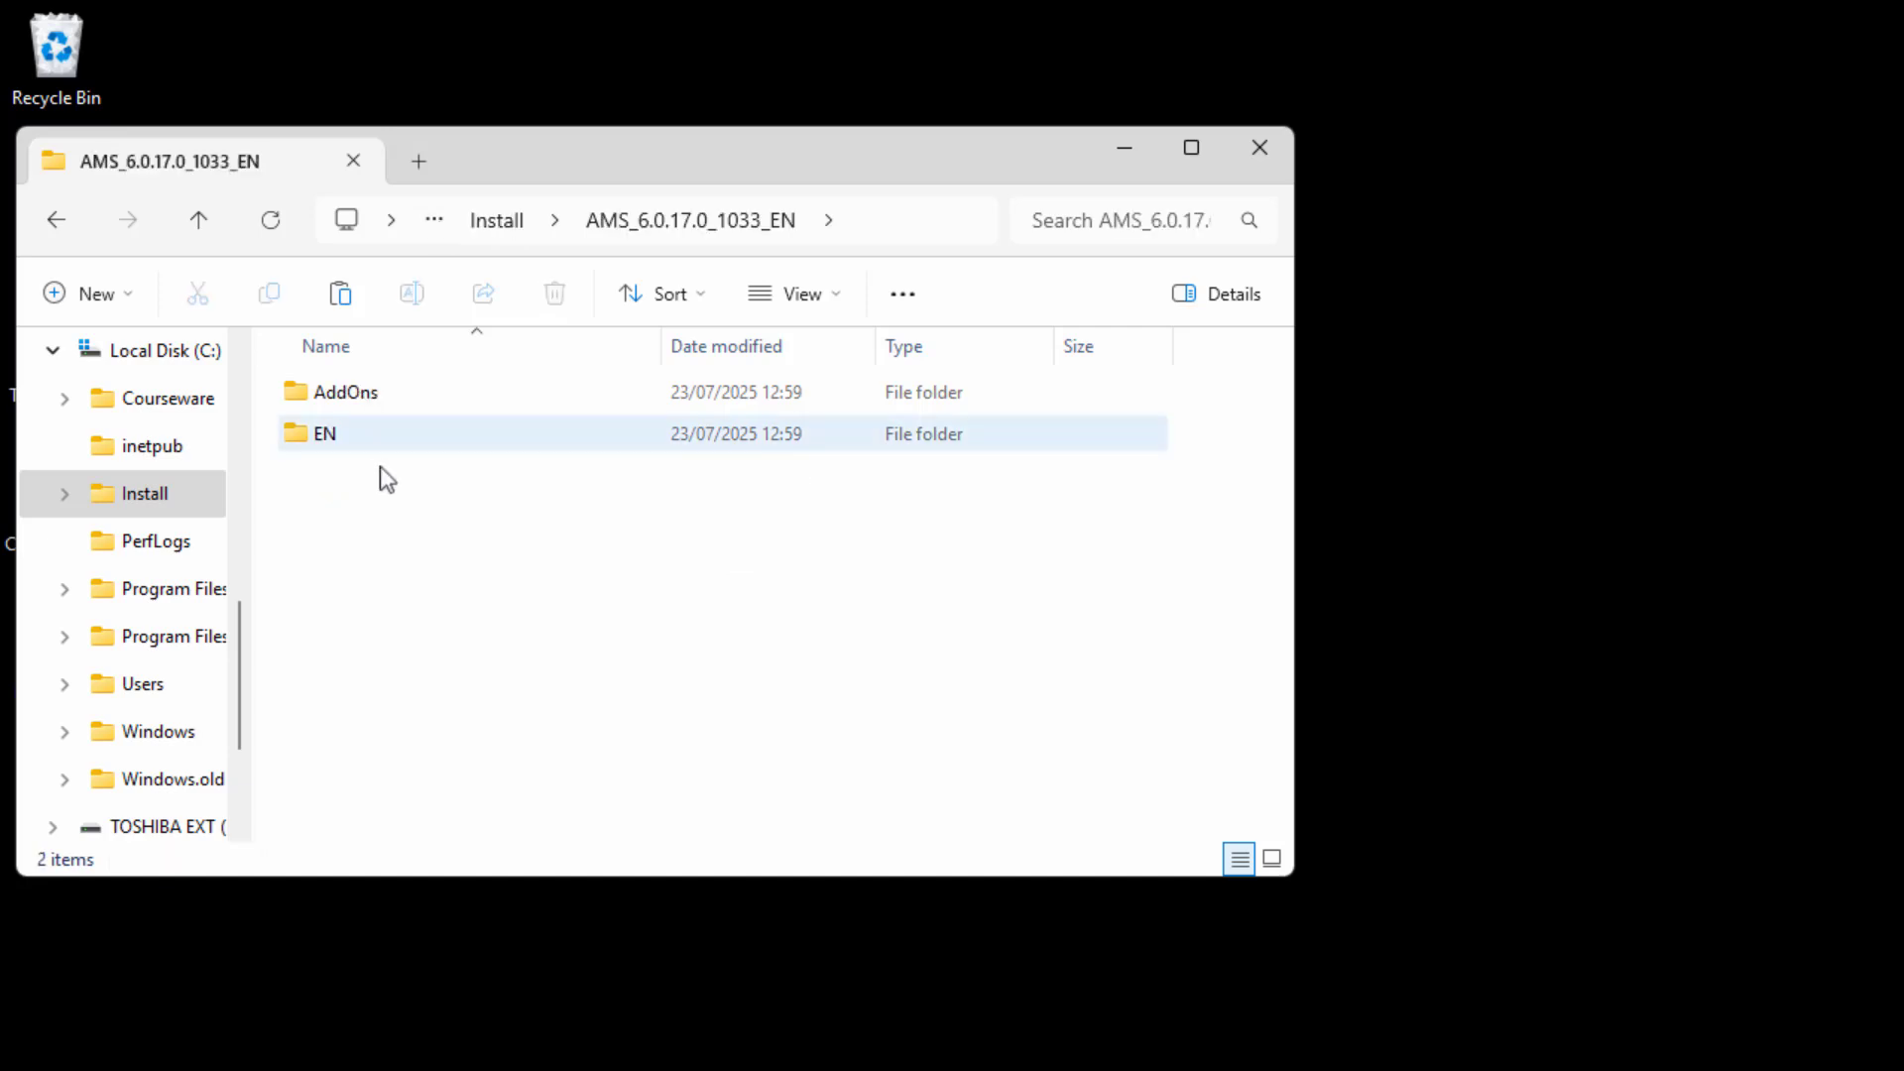
{"action": "double_click", "coordinate": [334, 443]}
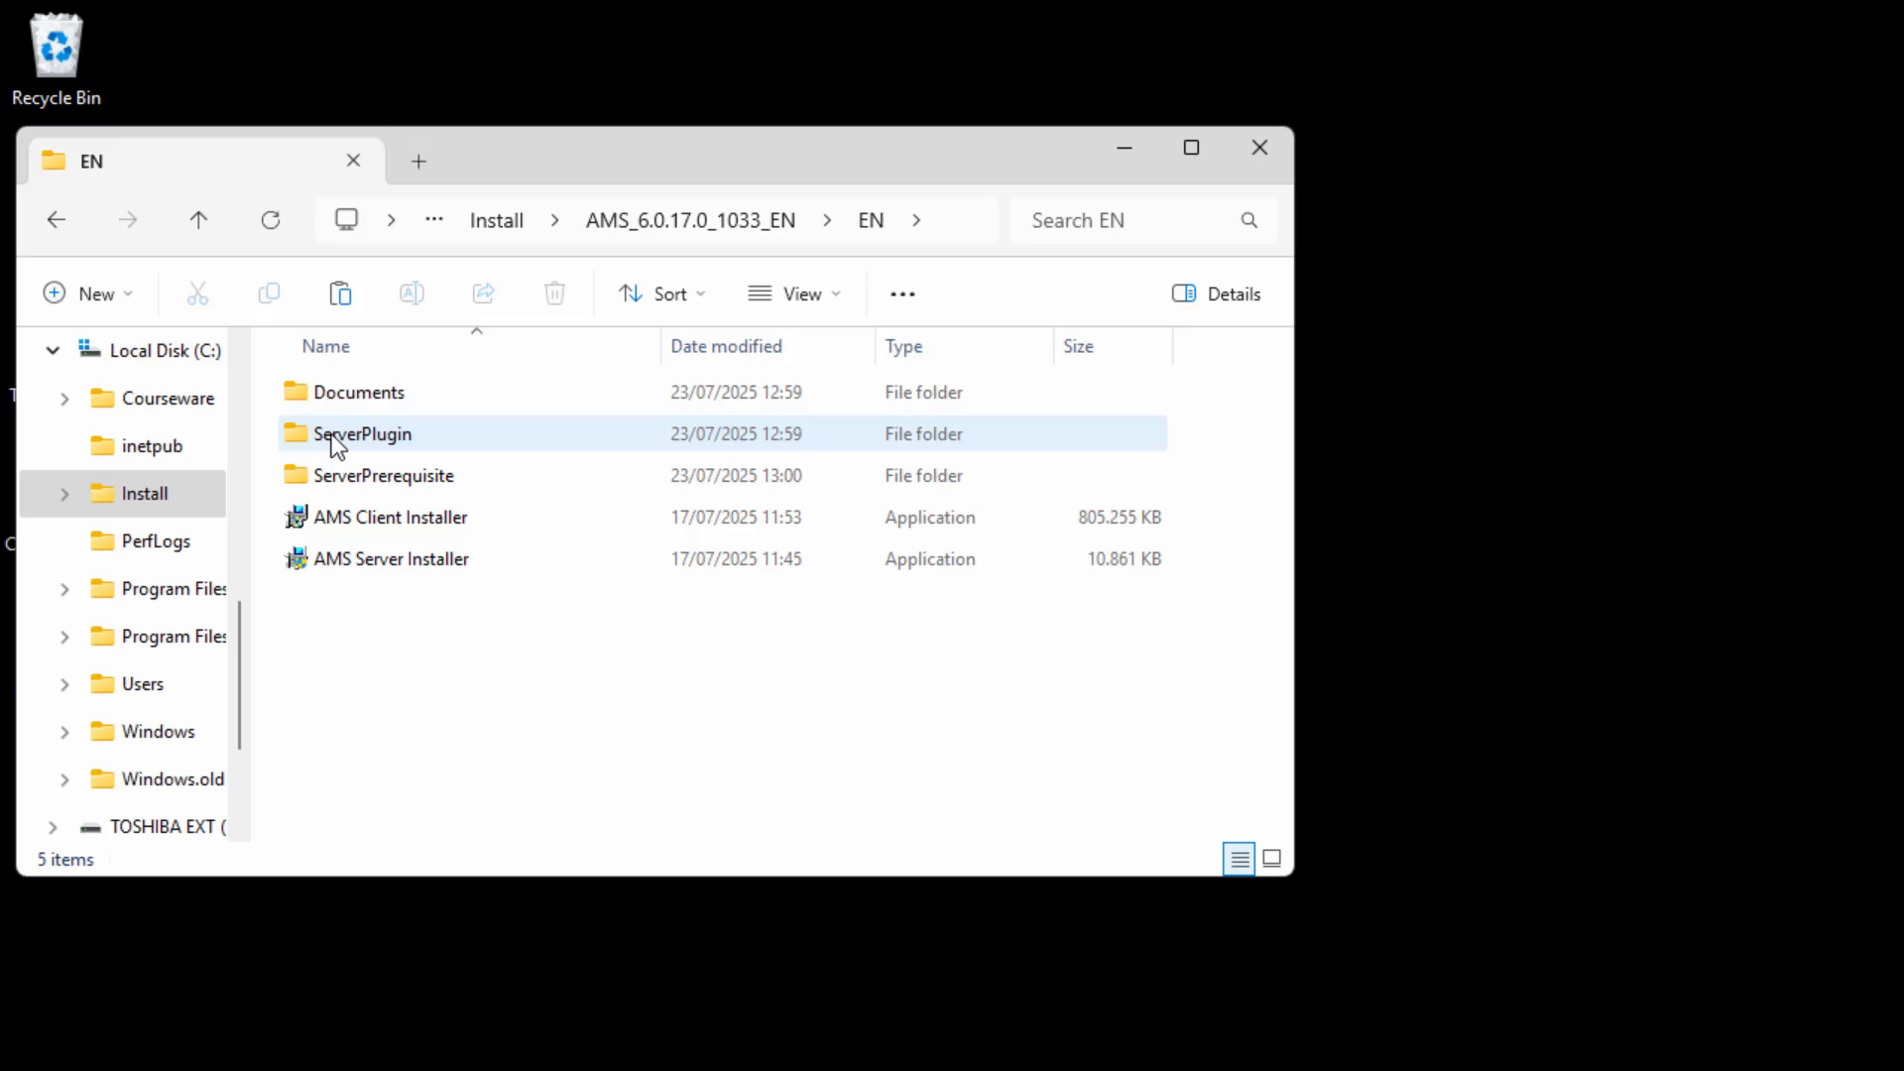
{"action": "left_click", "coordinate": [425, 519]}
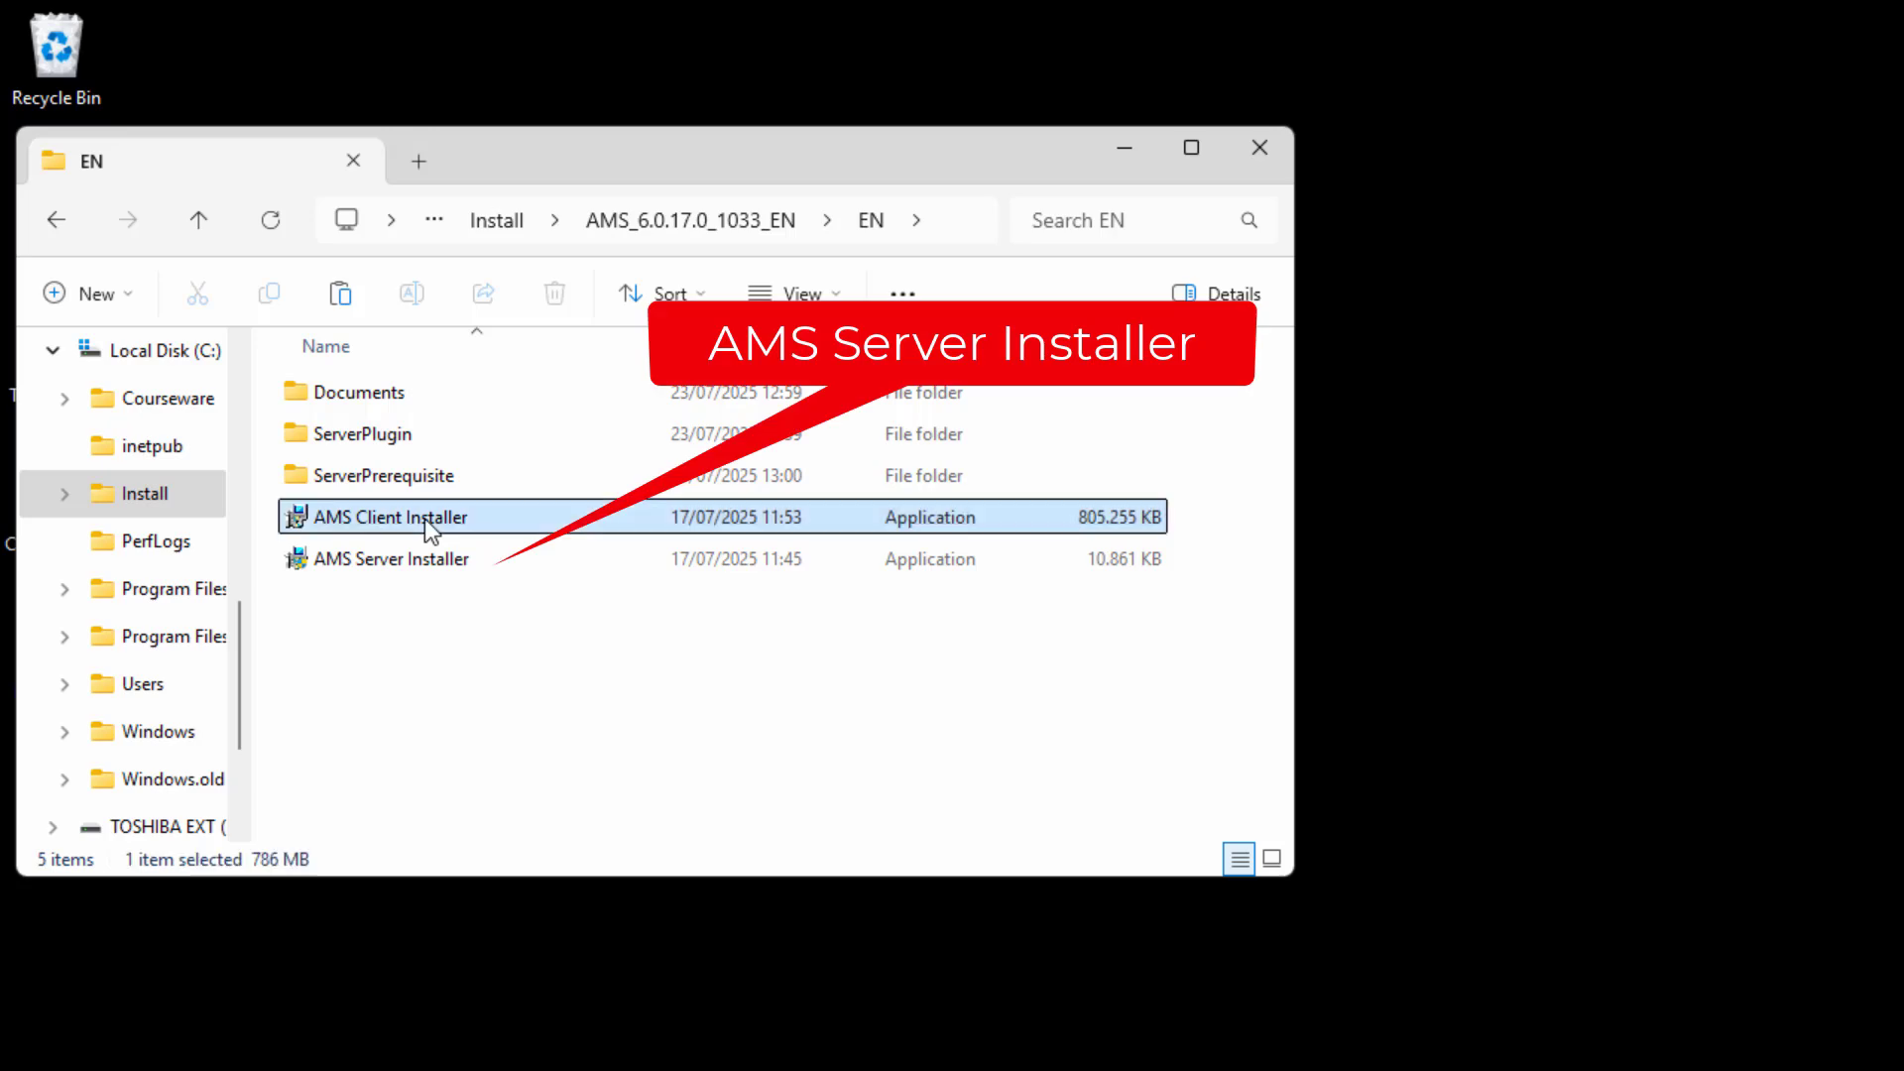
{"action": "left_click", "coordinate": [426, 563]}
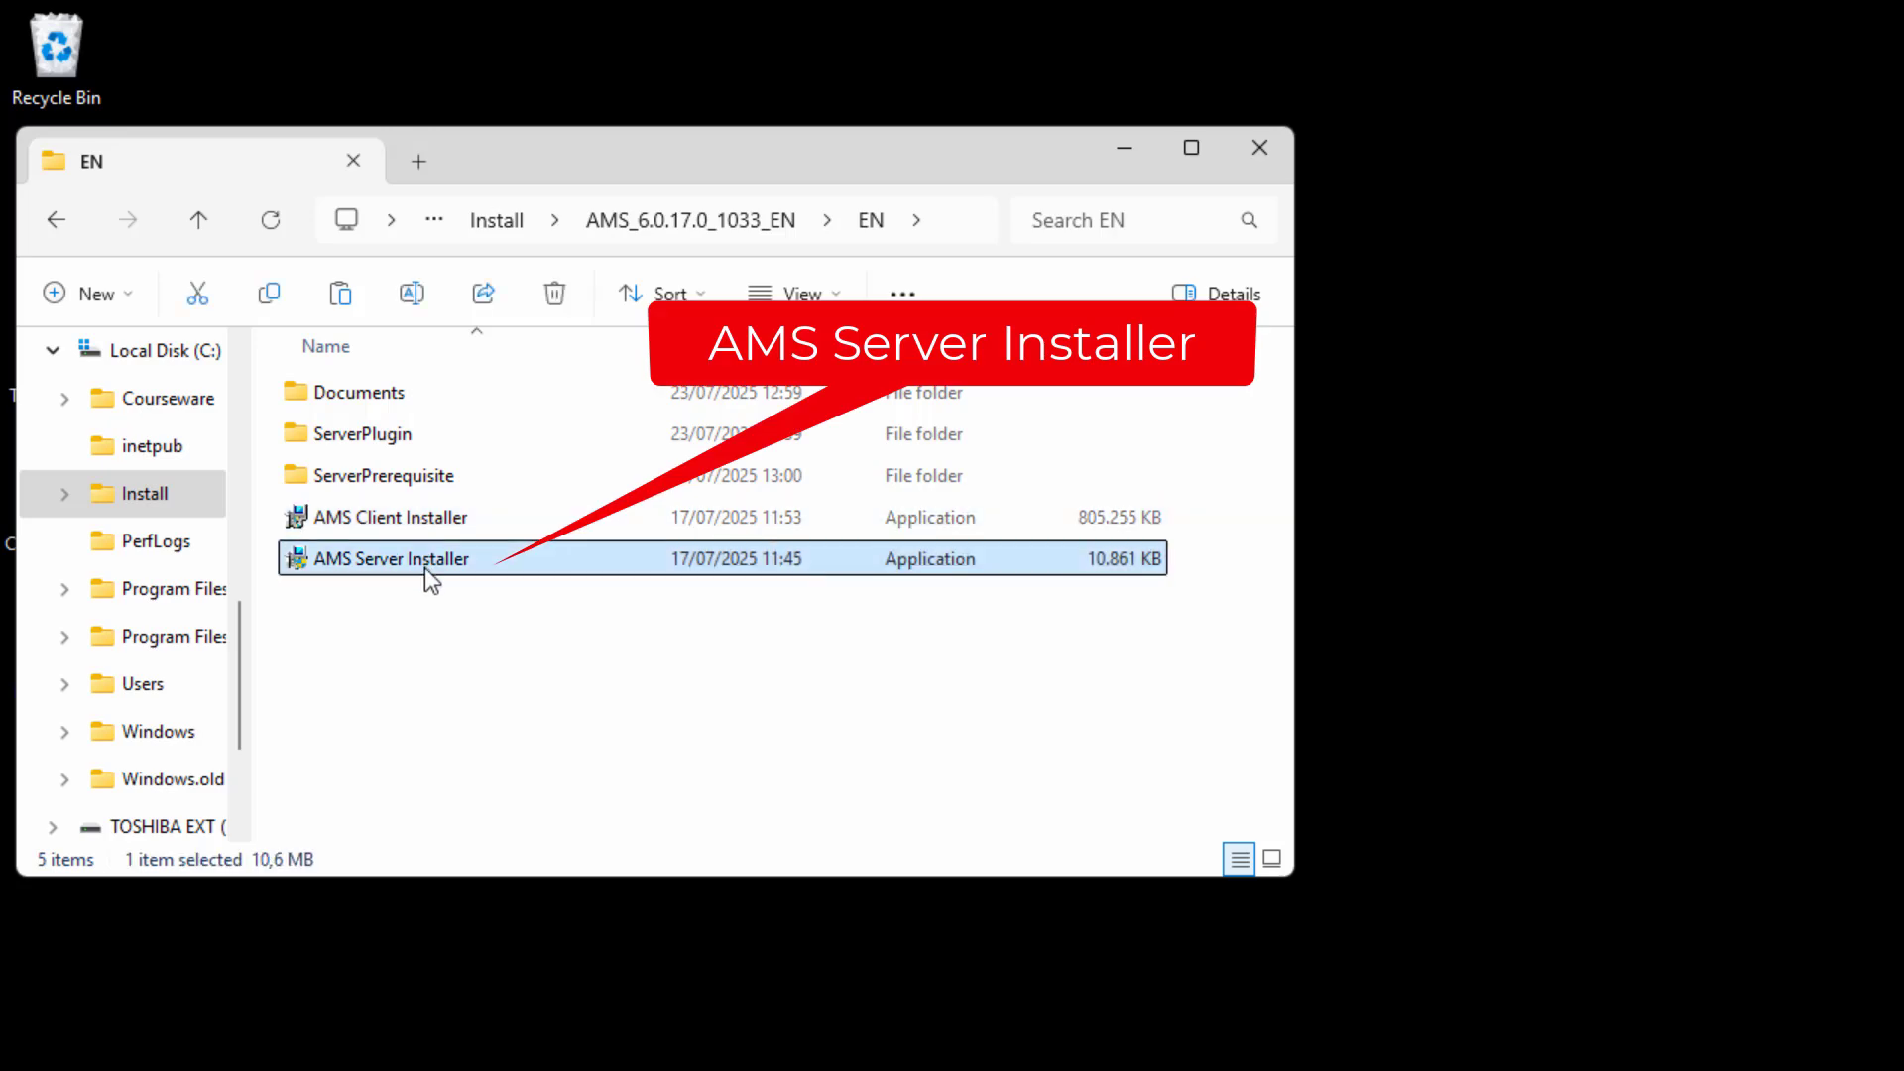
{"action": "right_click", "coordinate": [425, 564]}
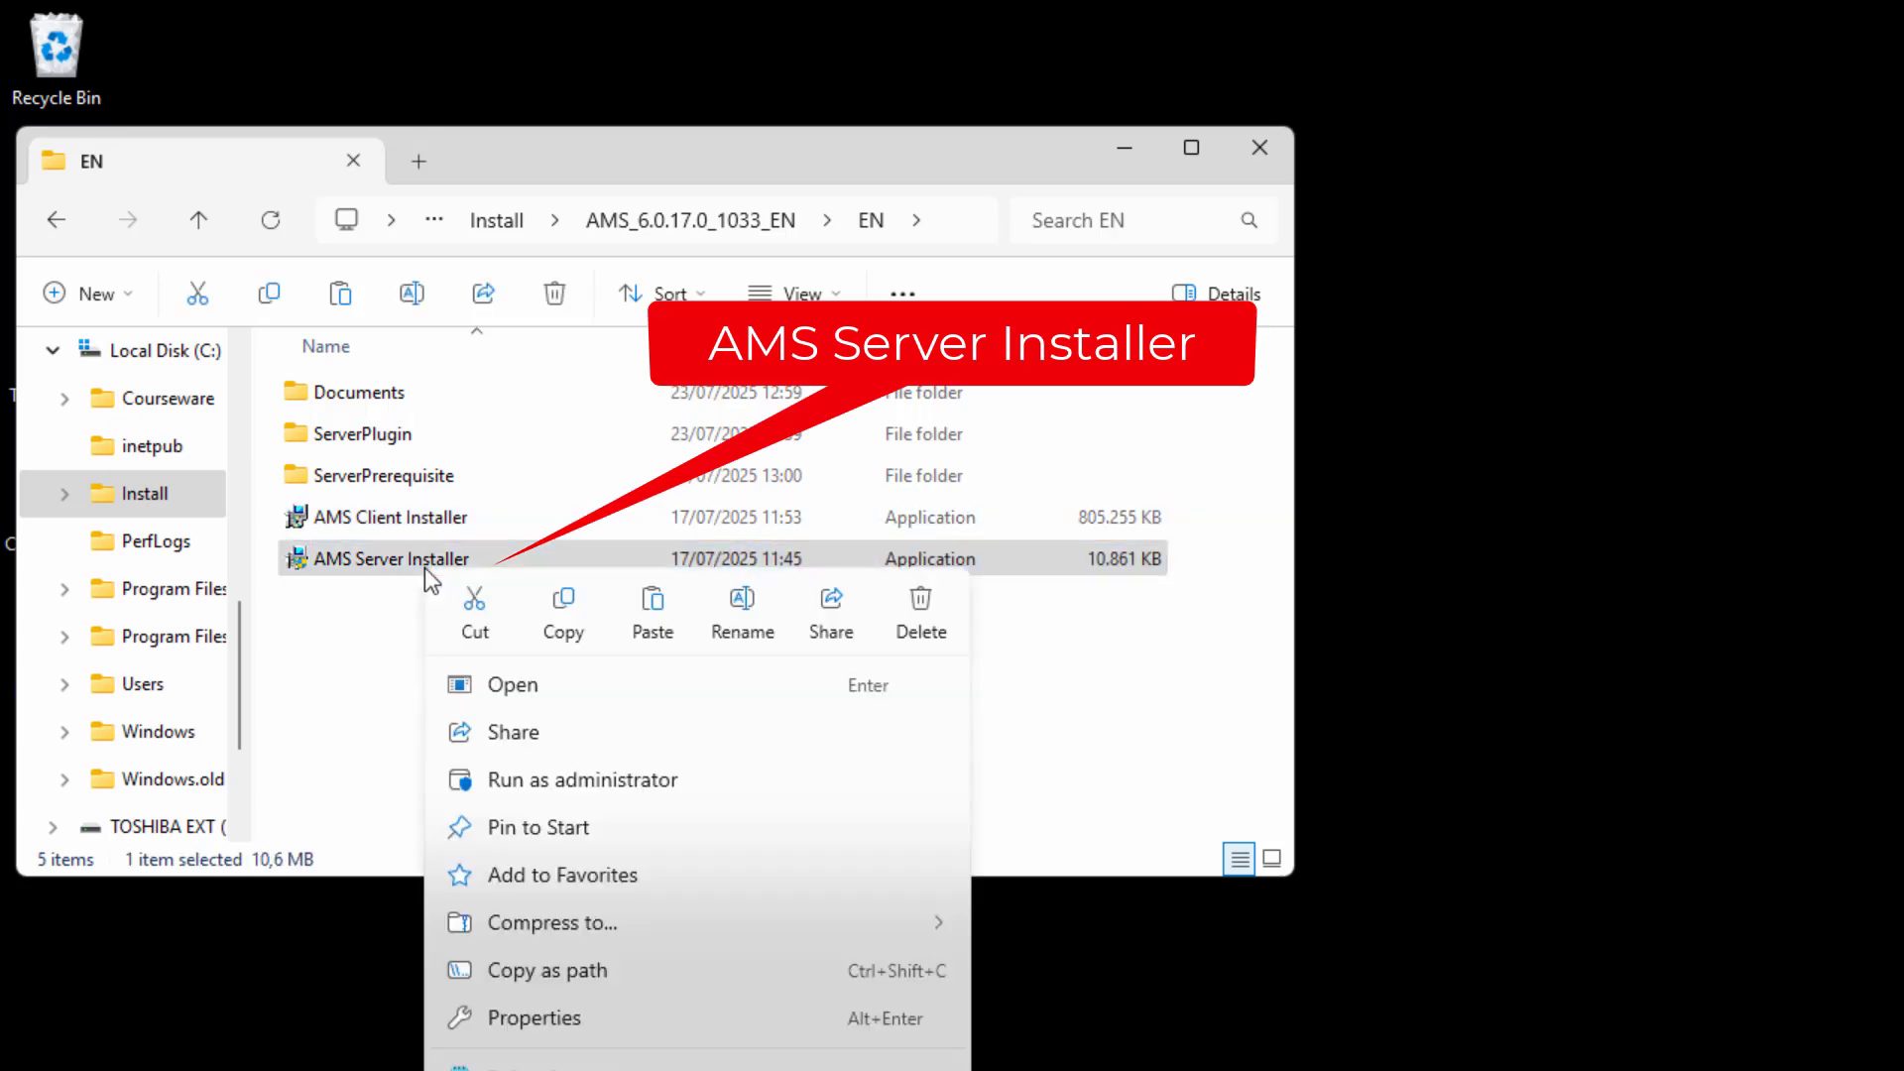
{"action": "left_click", "coordinate": [621, 788]}
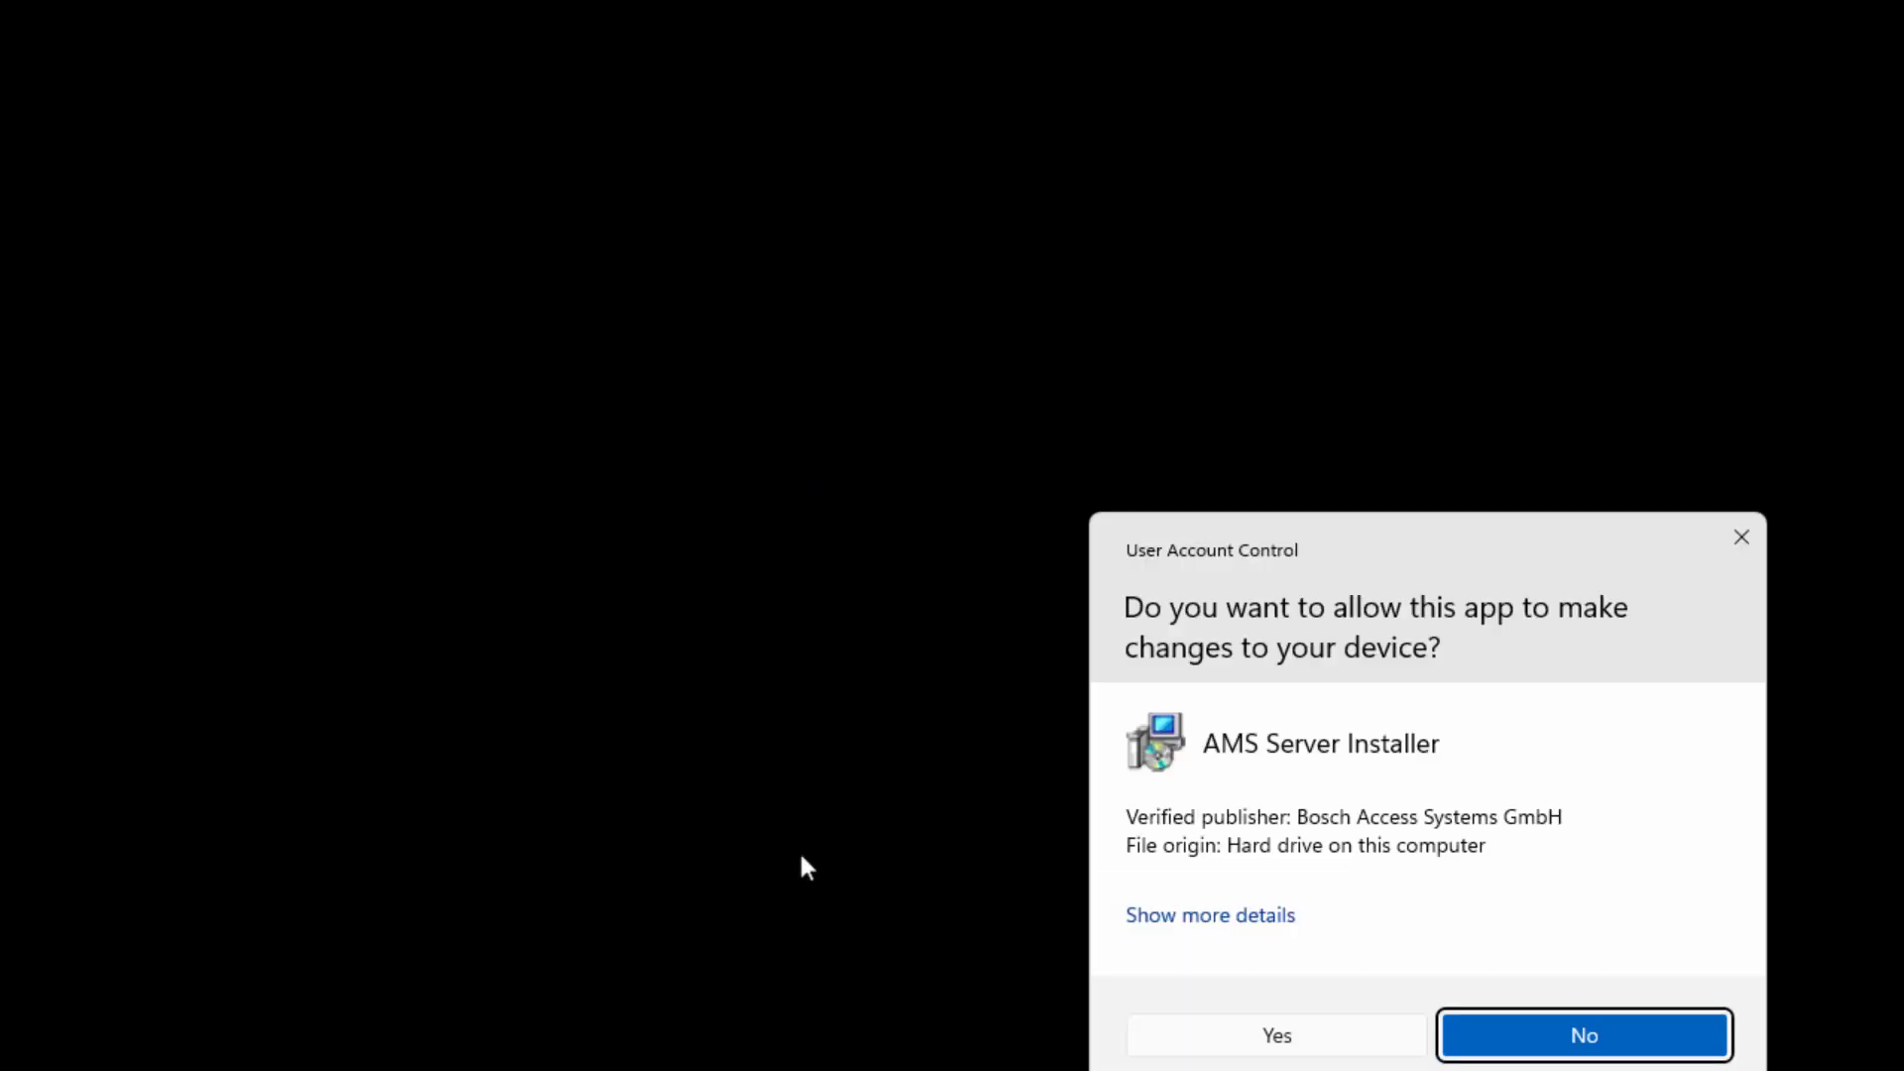
{"action": "left_click", "coordinate": [1288, 1050]}
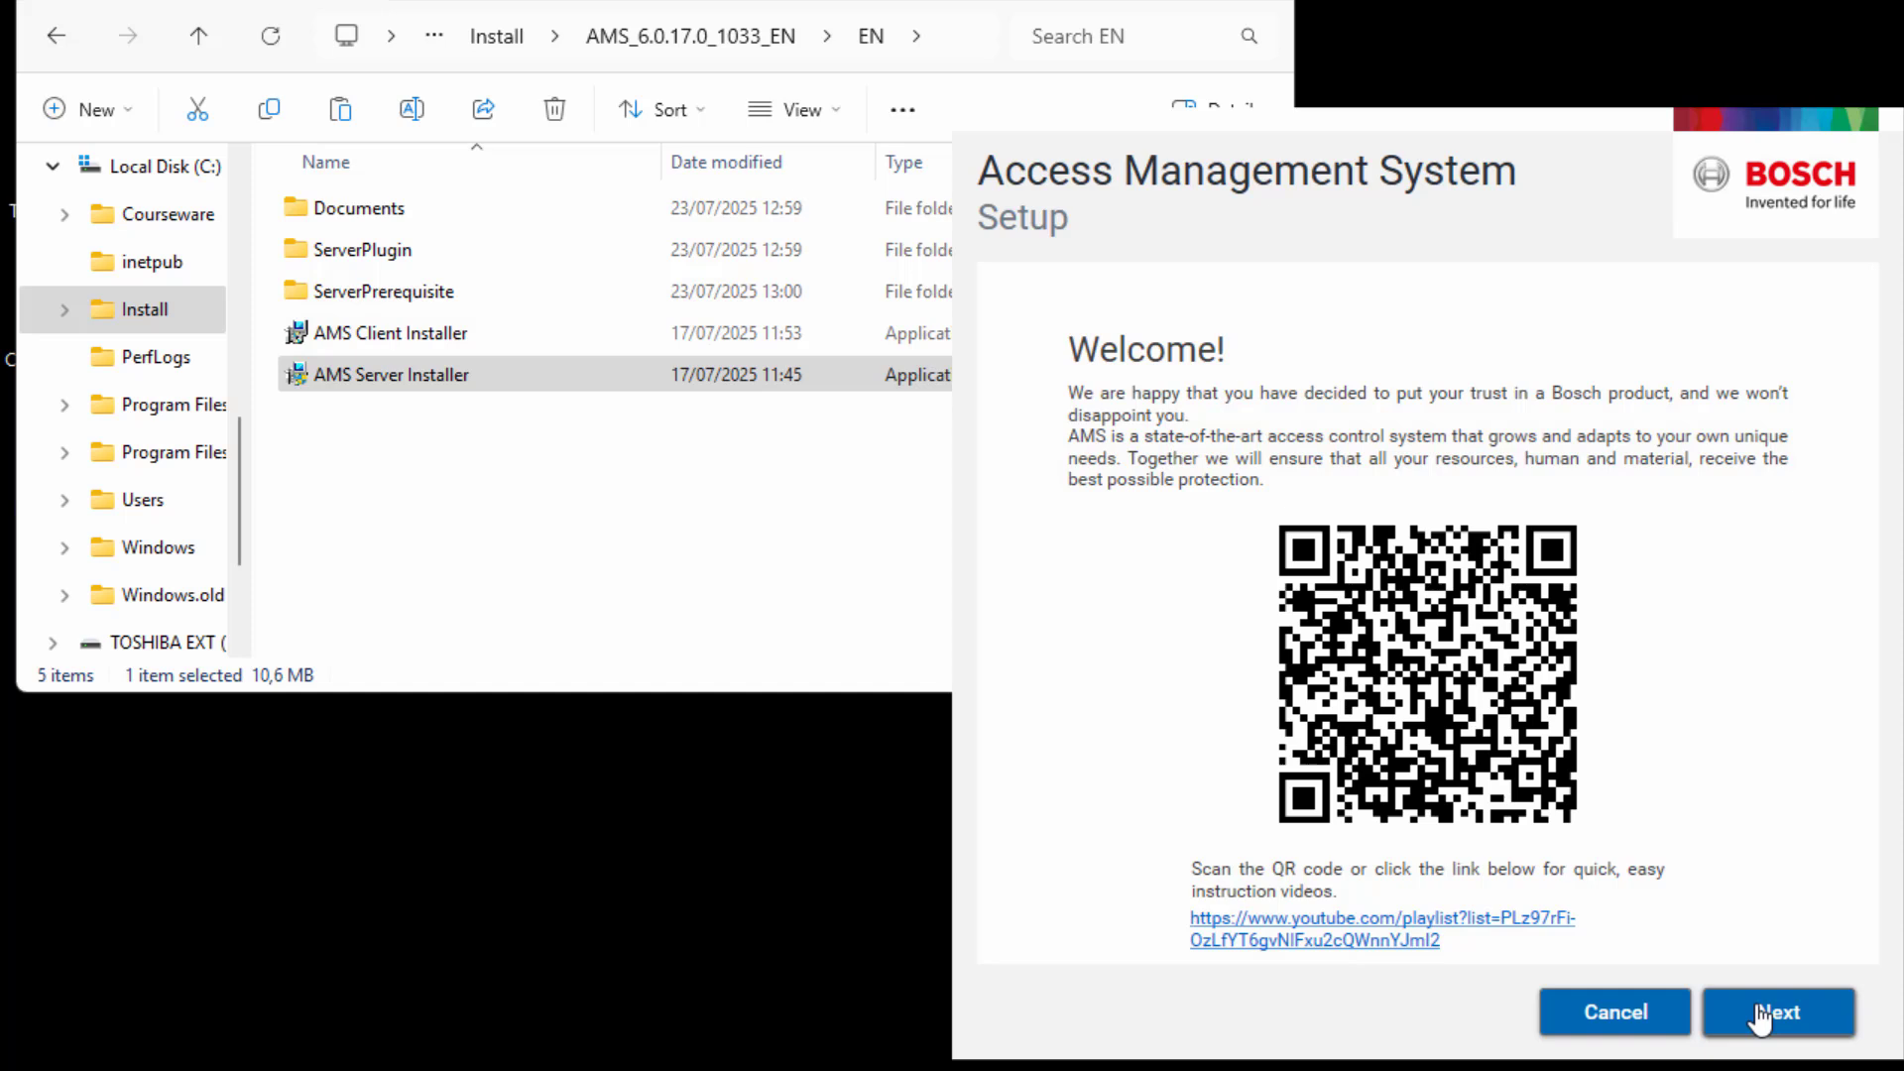
Proceed past the setup's welcome page and review the core components and the expanded Access Management System - APIs group
{"action": "left_click", "coordinate": [1512, 937]}
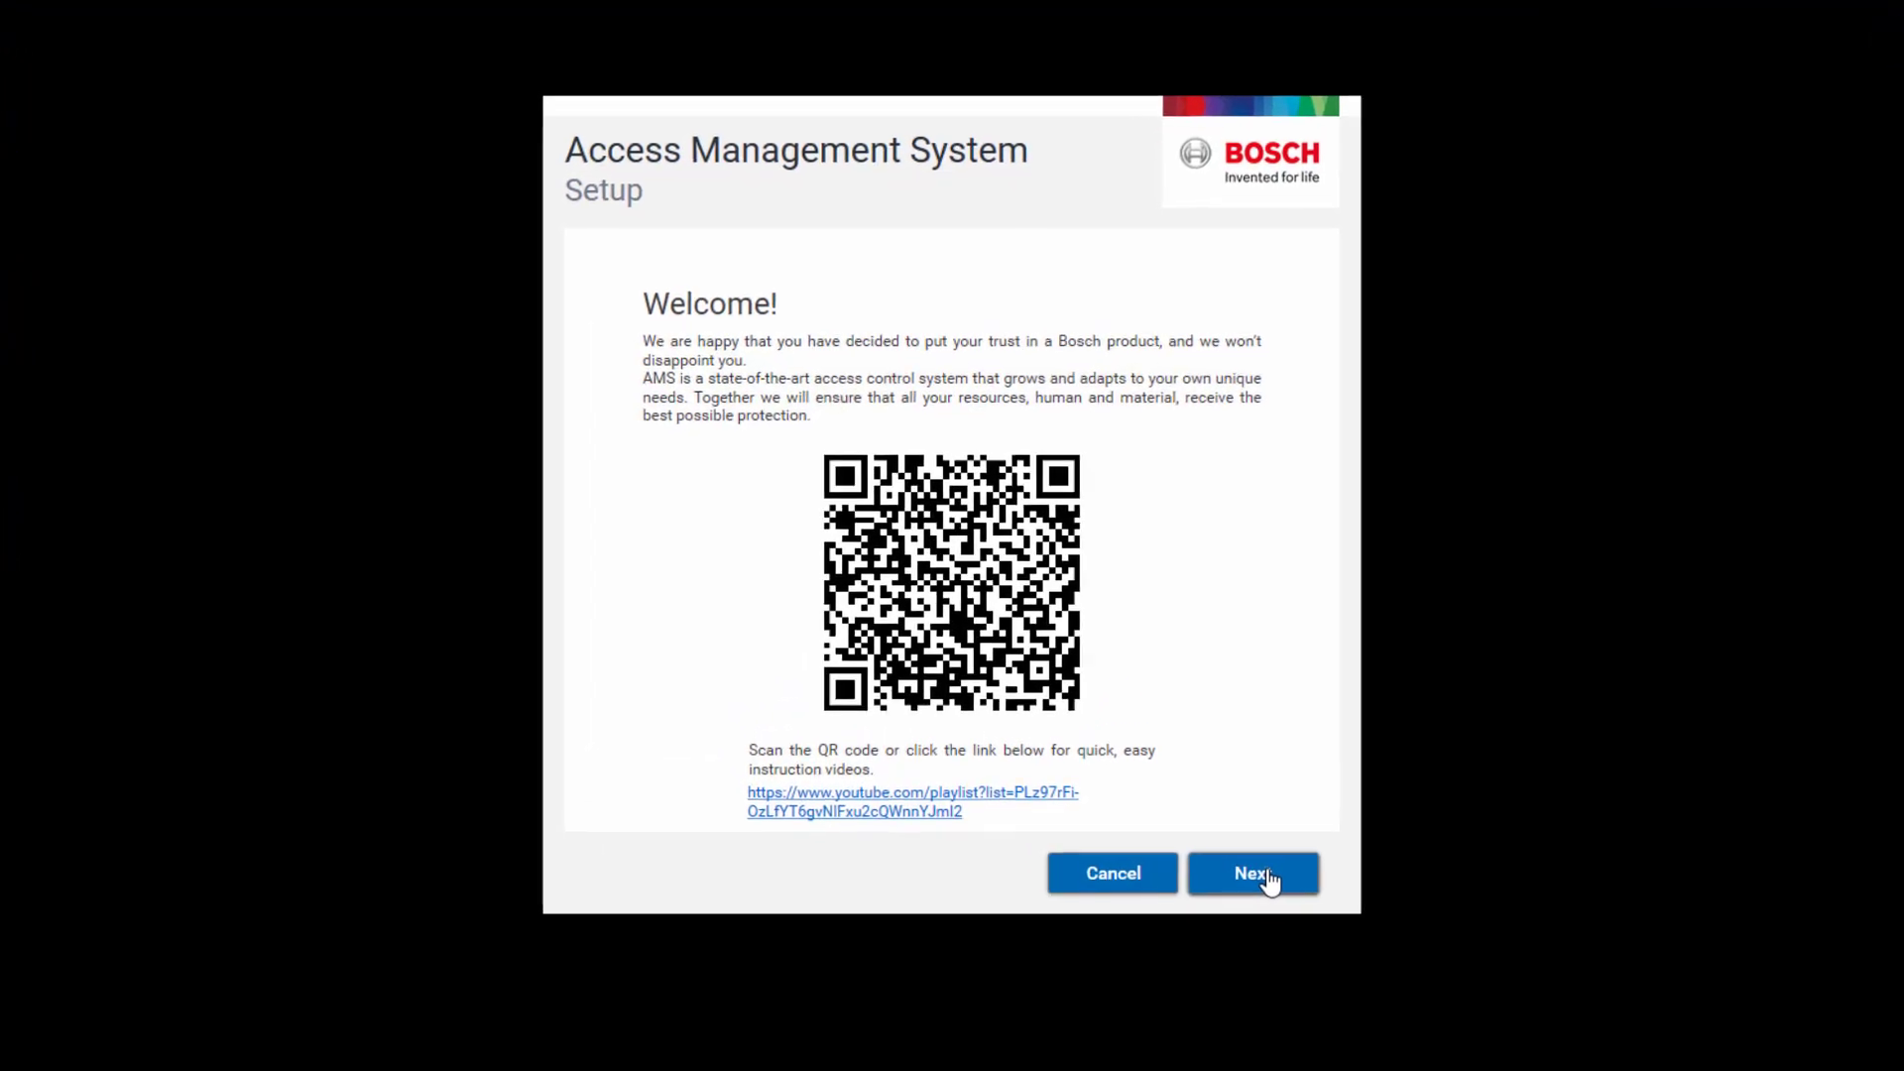
{"action": "left_click", "coordinate": [1268, 879]}
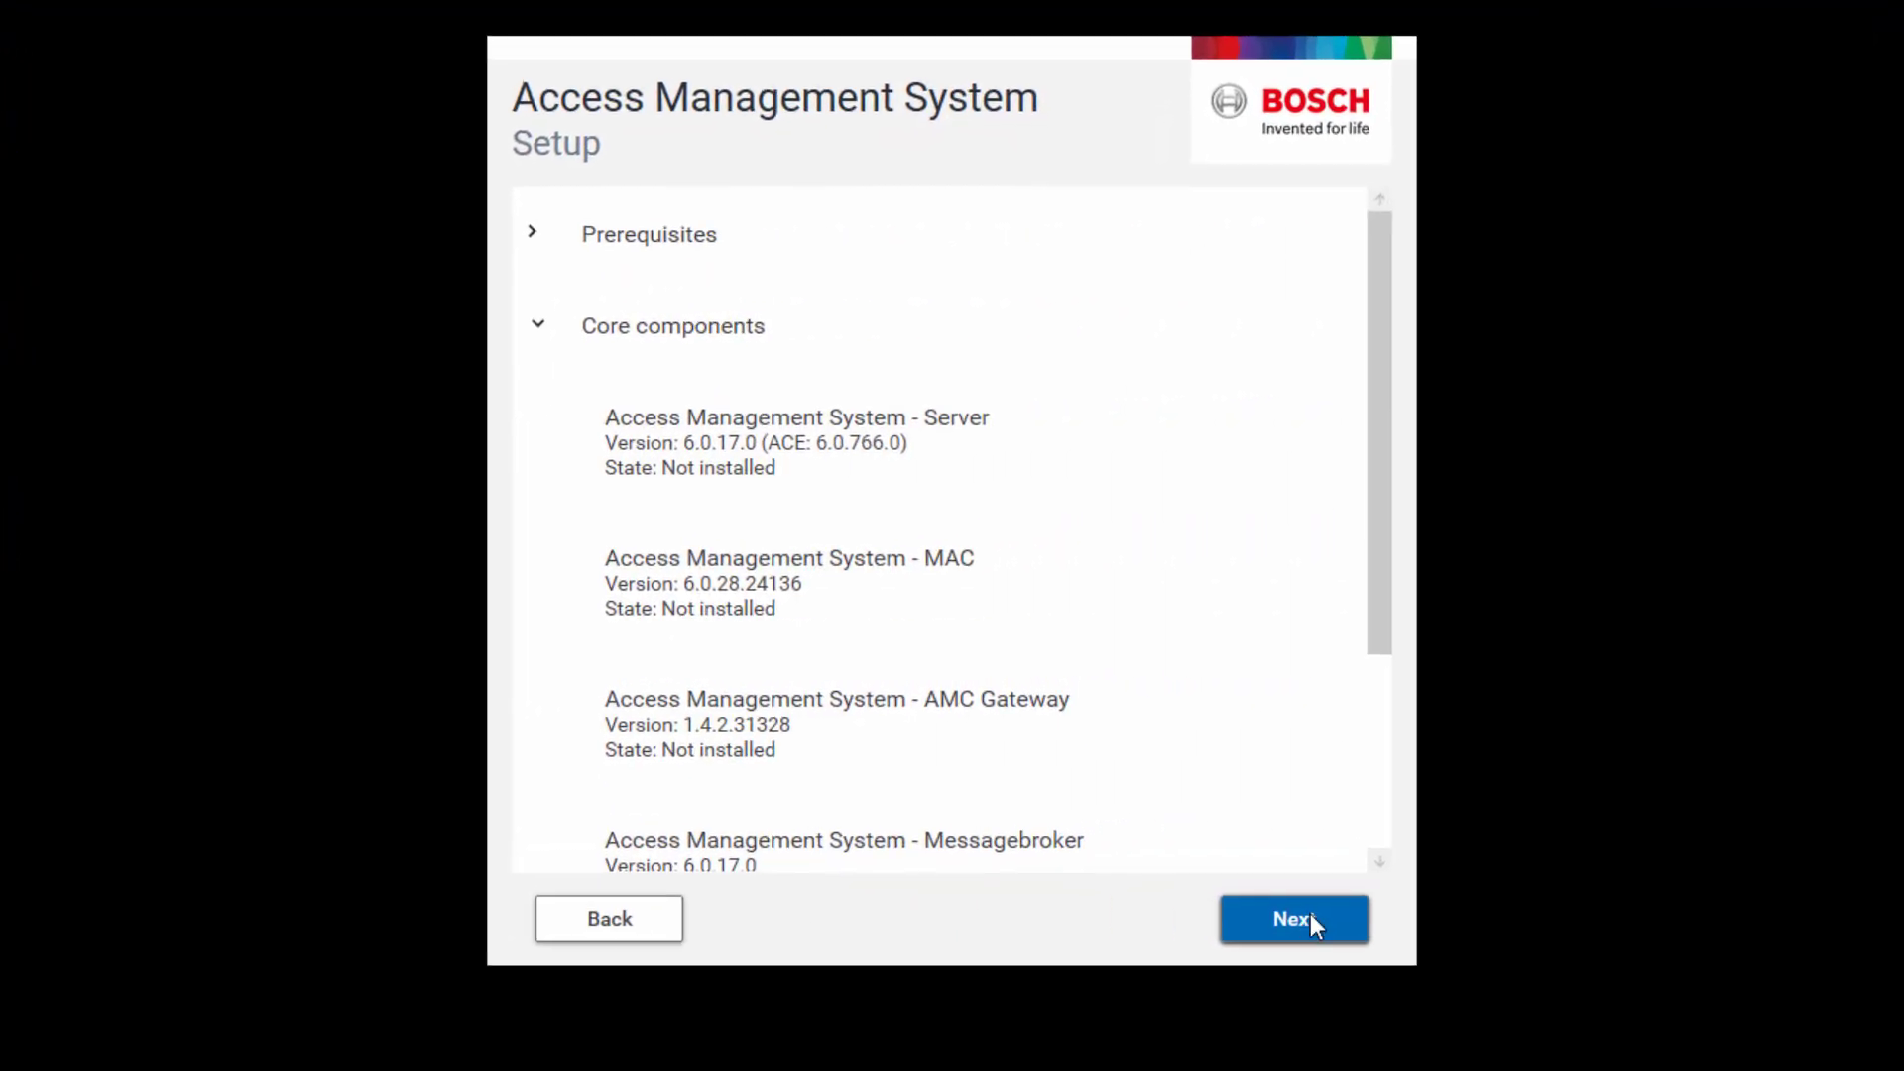
{"action": "left_click_drag", "start_coordinate": [1388, 622], "coordinate": [1374, 857]}
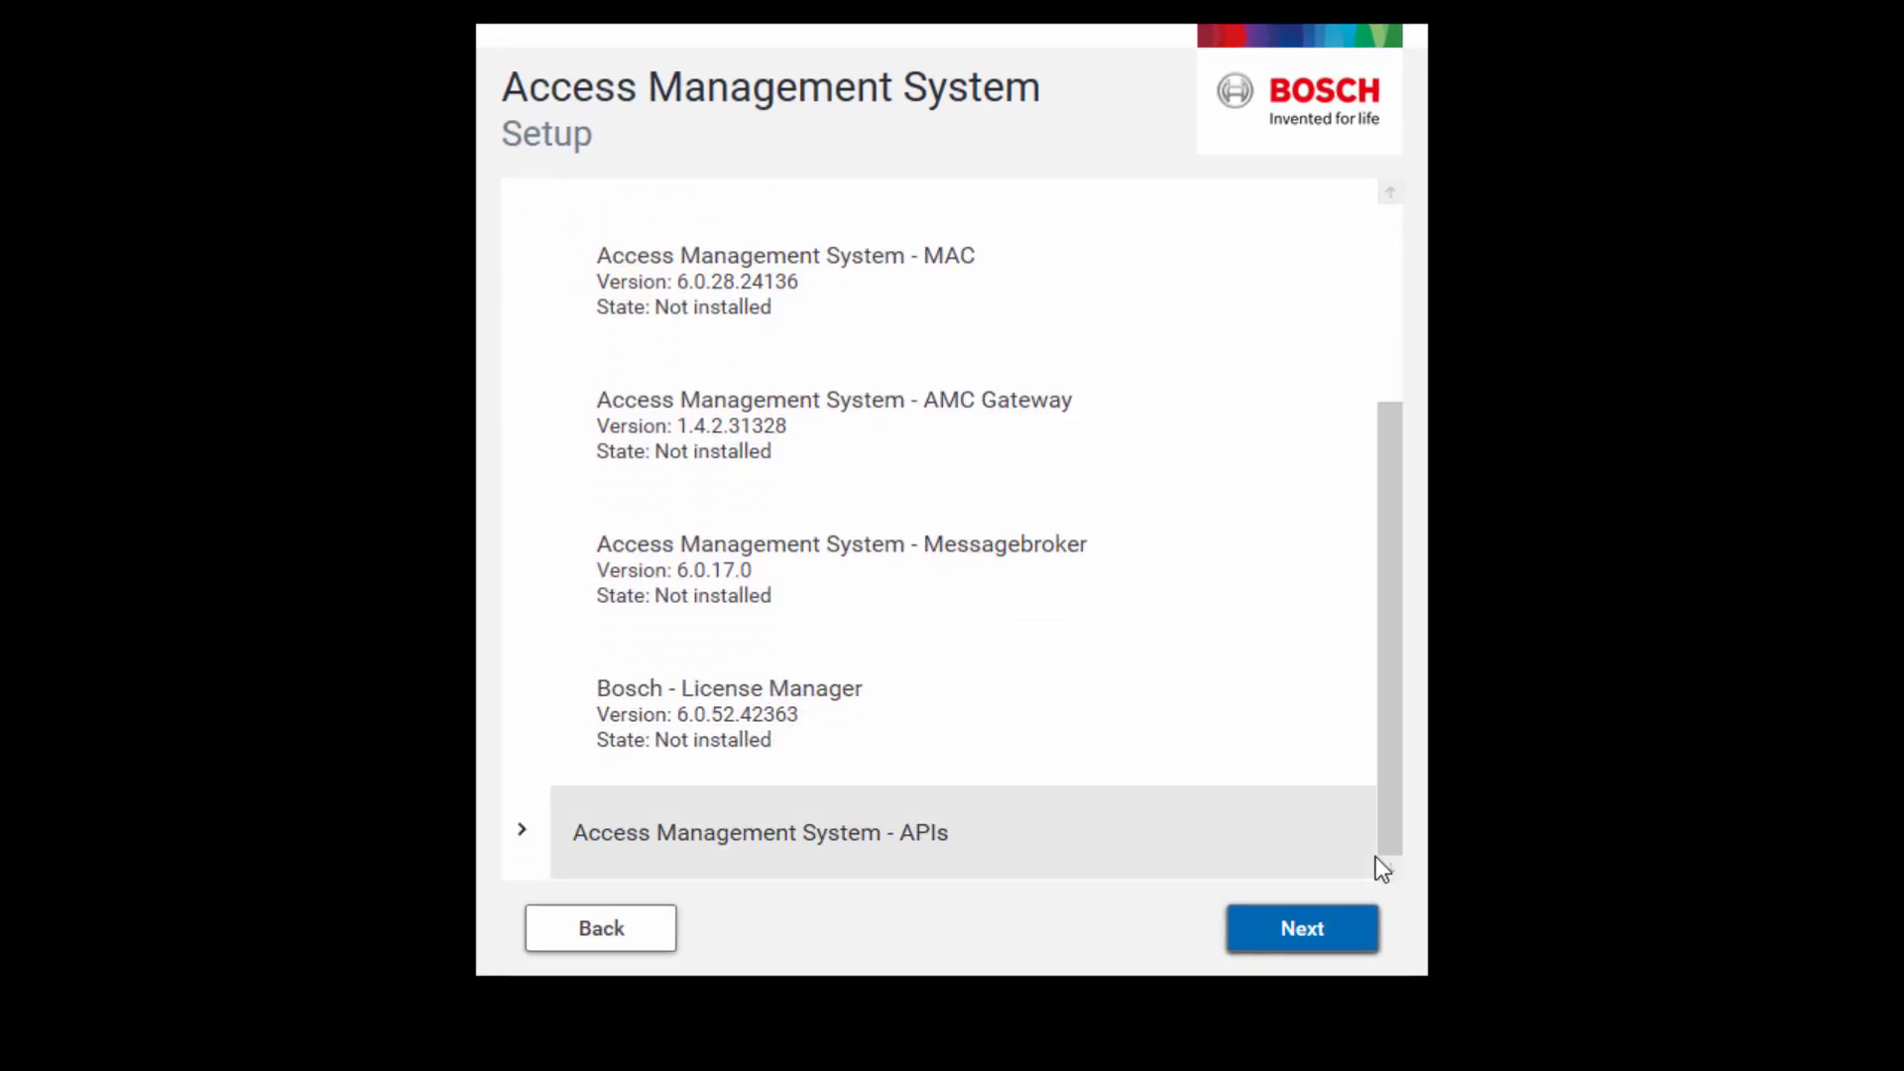
{"action": "left_click", "coordinate": [522, 835]}
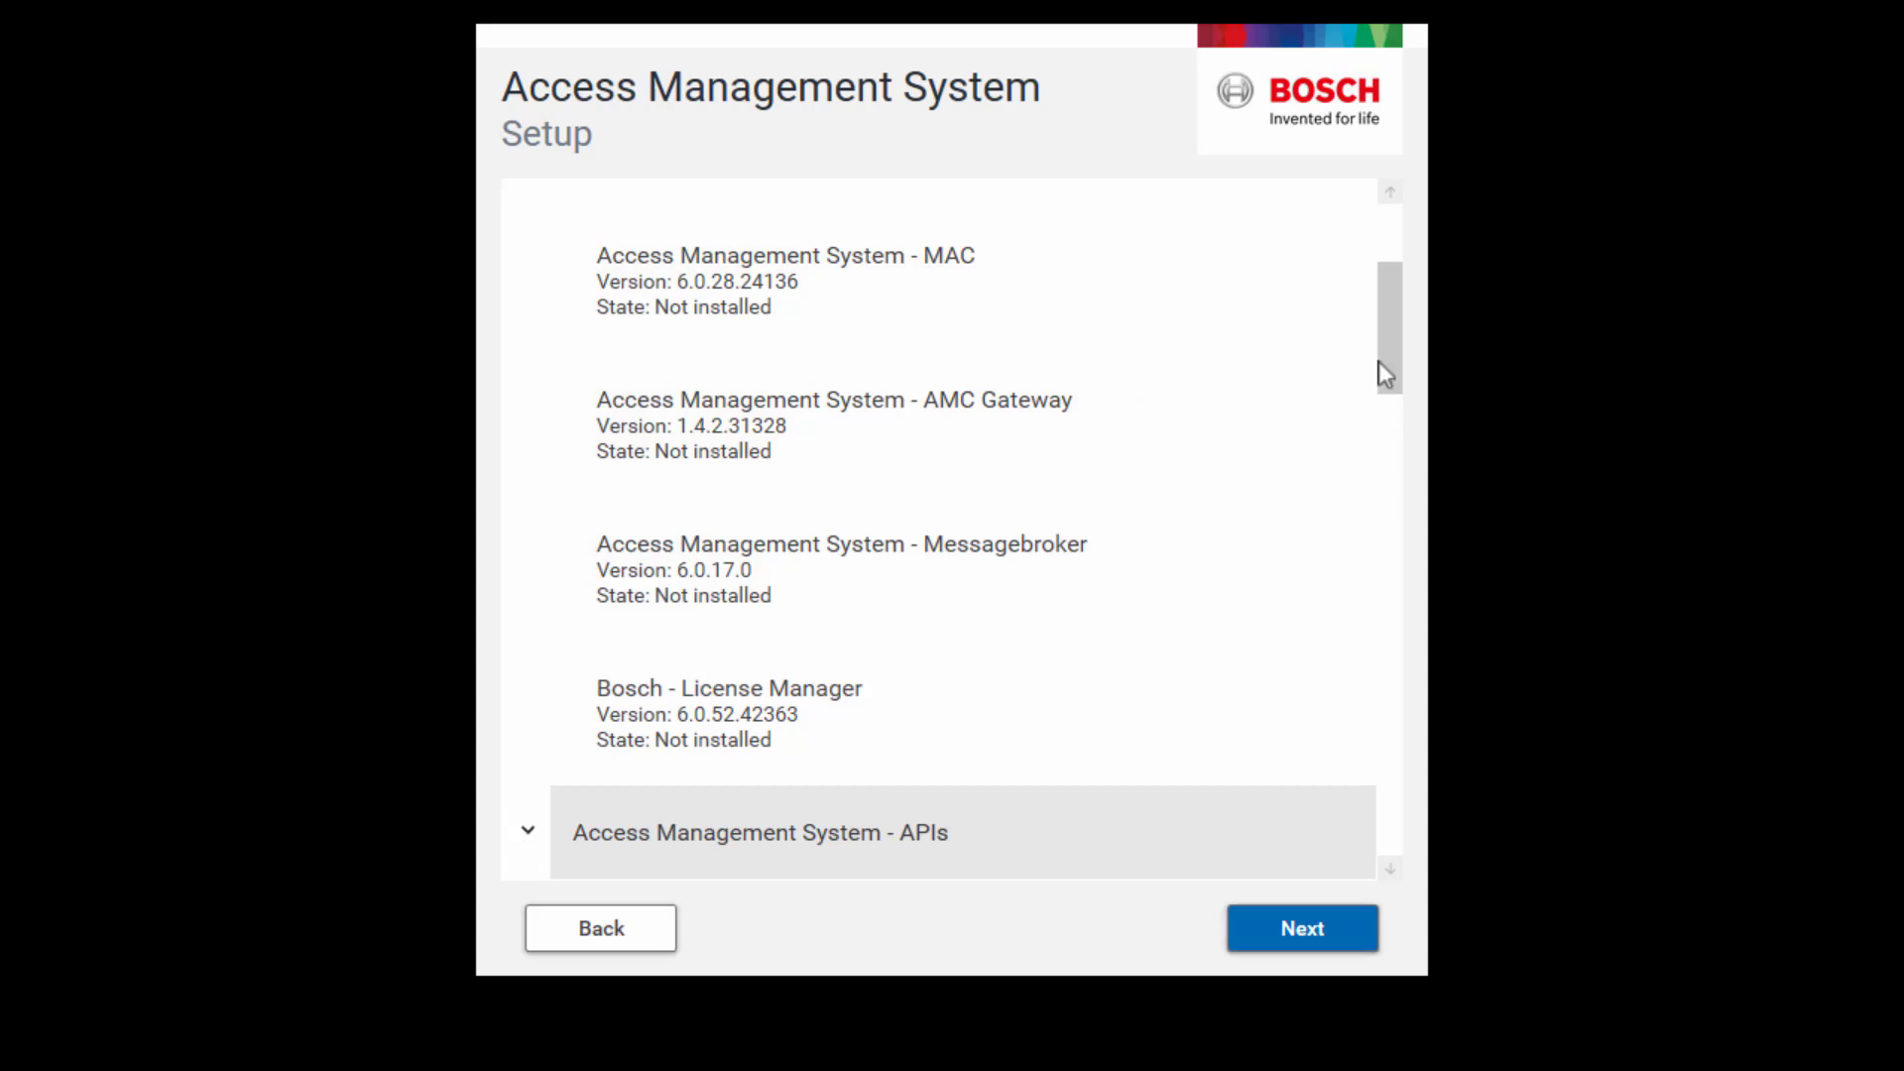
{"action": "left_click_drag", "start_coordinate": [1398, 367], "coordinate": [1372, 814]}
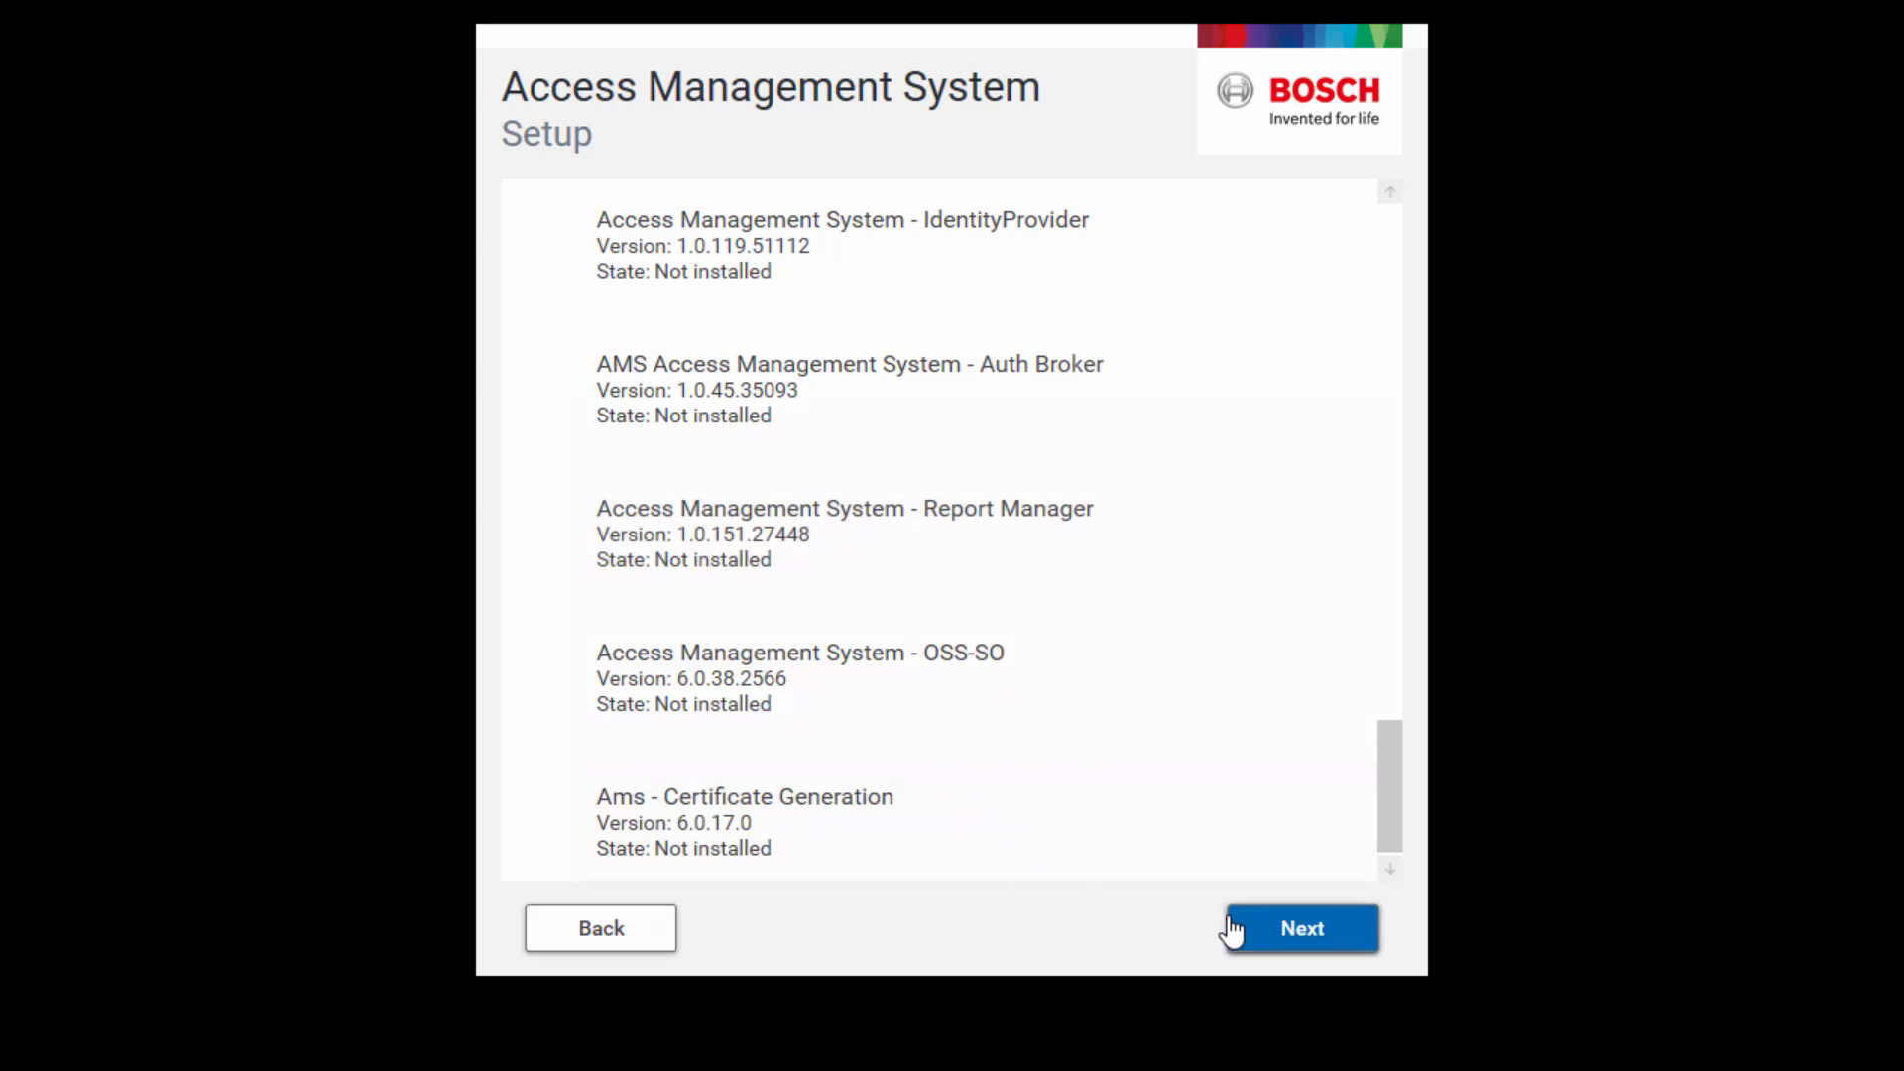
Continue to the End User License Agreement, go through it to the end and accept it
{"action": "left_click", "coordinate": [1279, 939]}
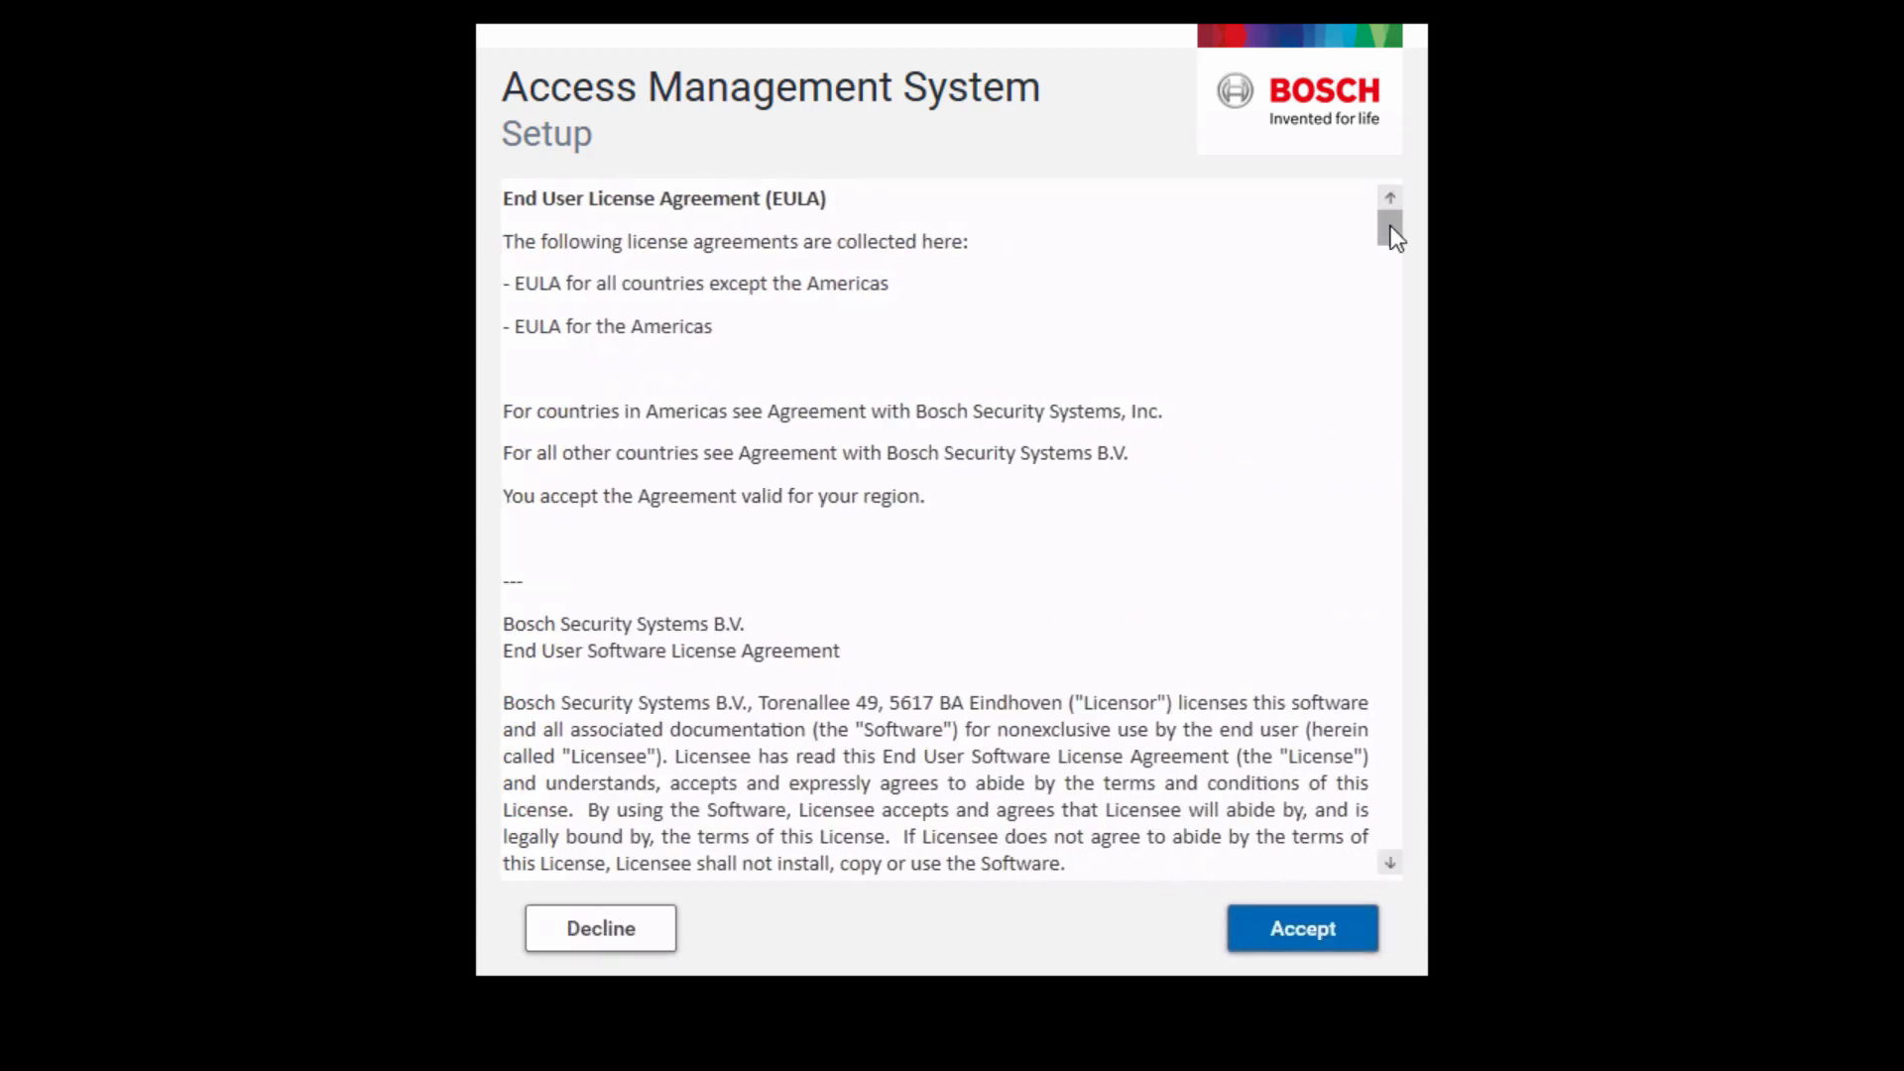
{"action": "left_click_drag", "start_coordinate": [1391, 228], "coordinate": [1409, 855]}
{"action": "left_click", "coordinate": [1323, 932]}
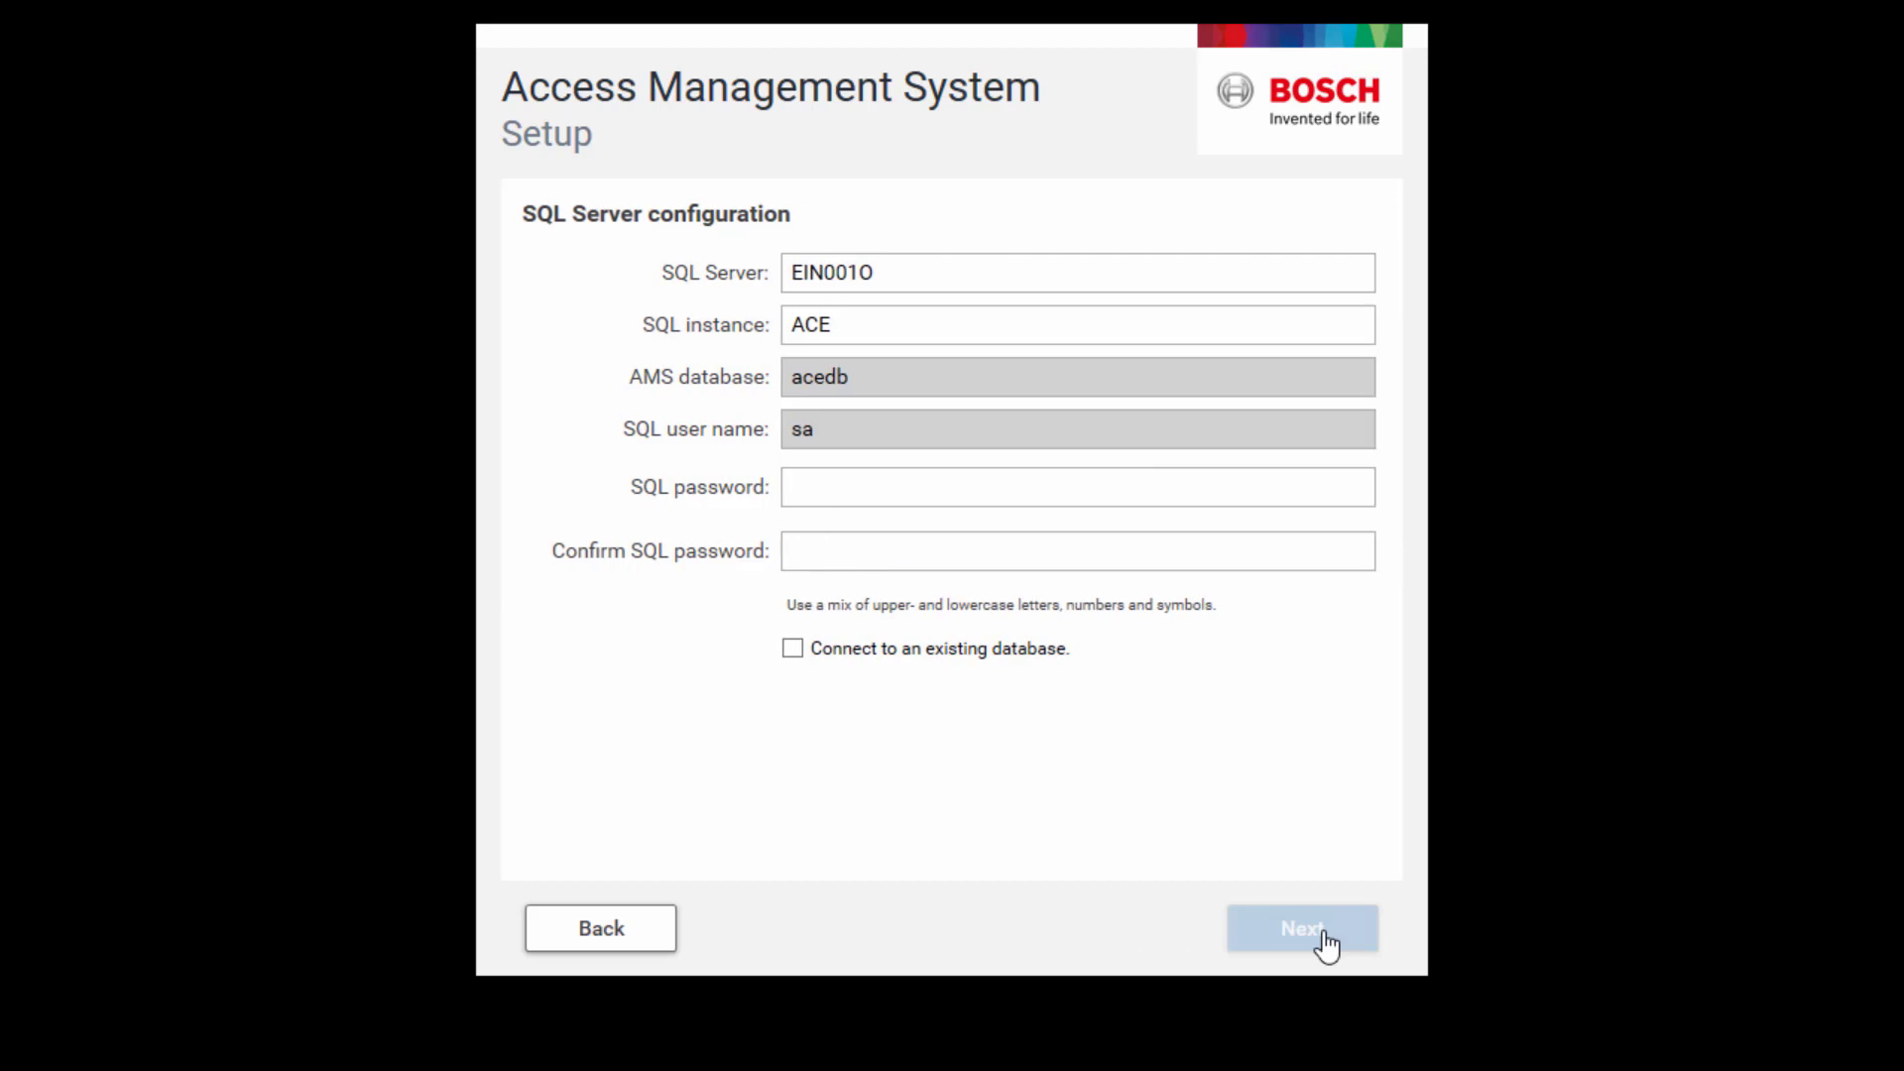
Enter and confirm the SQL password in the SQL Server configuration, keeping the default server and instance, and continue
{"action": "left_click", "coordinate": [1043, 482]}
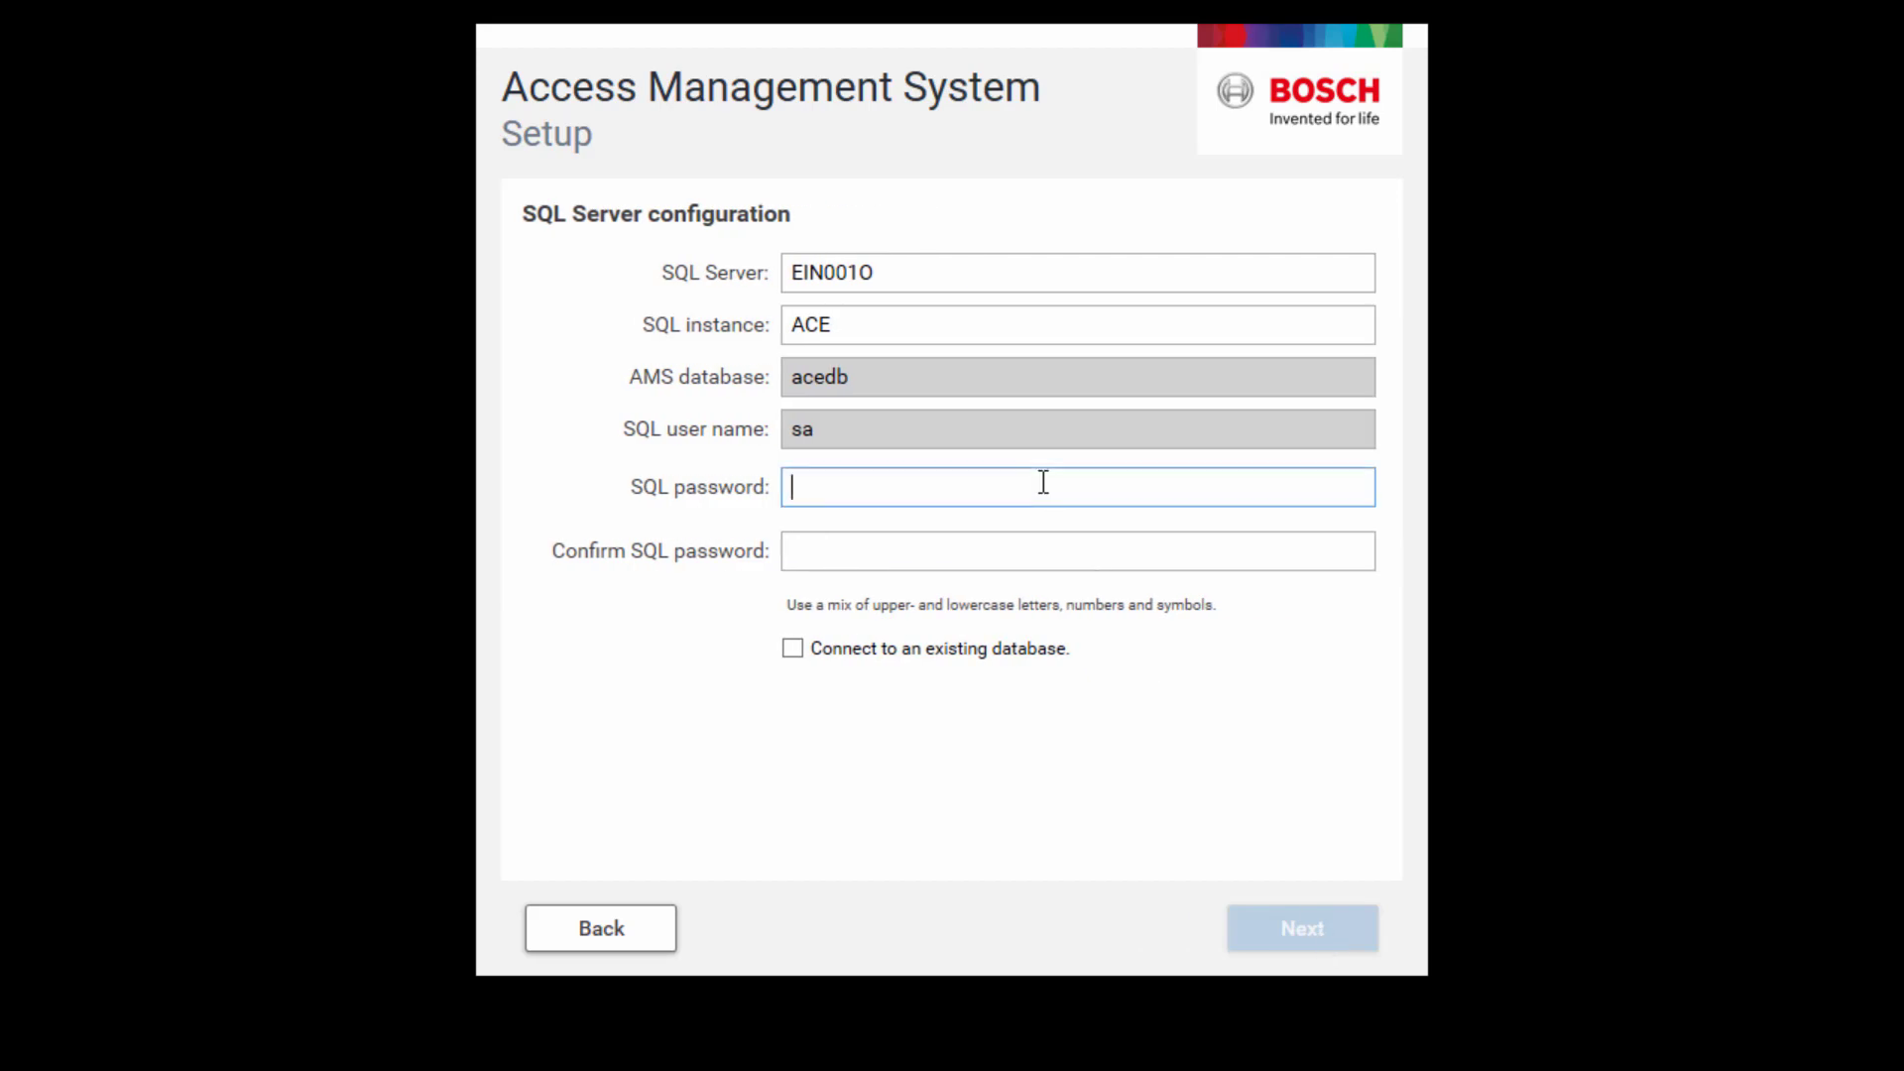
{"action": "type", "text": "••••••"}
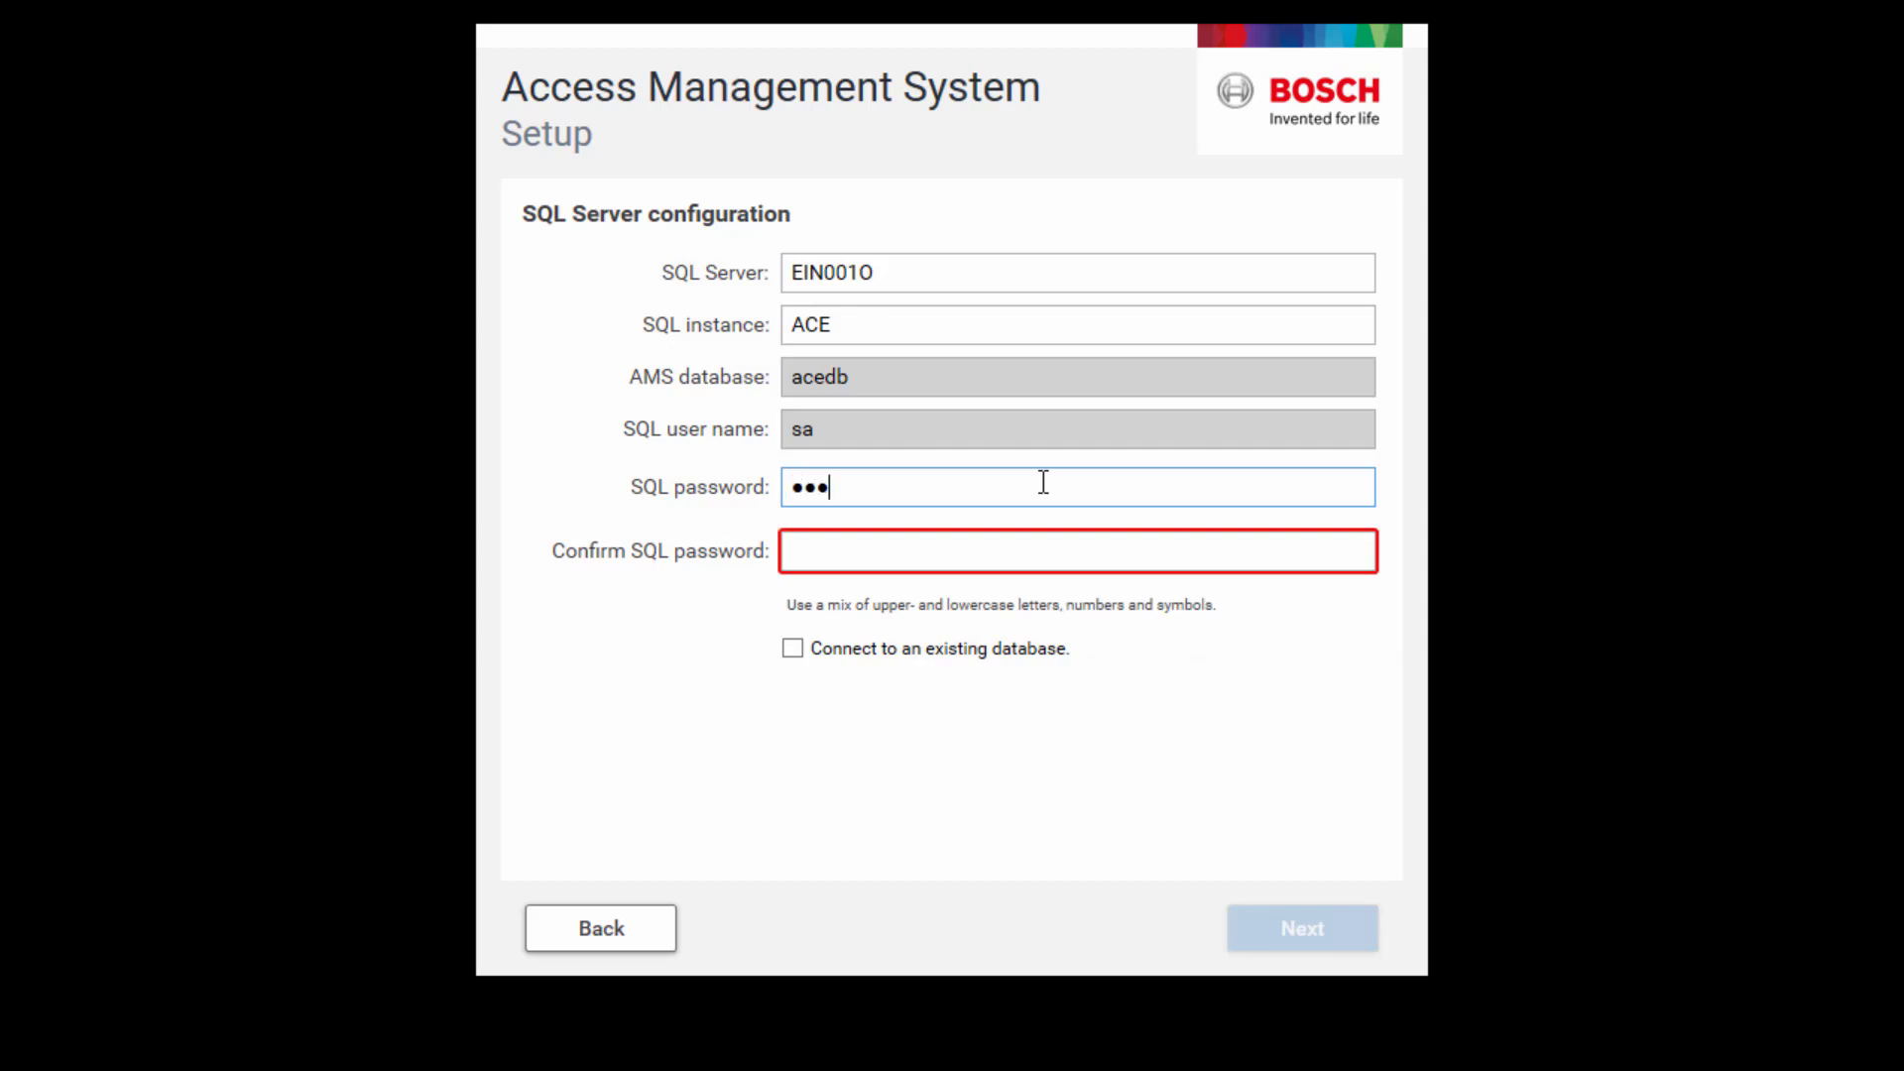
{"action": "type", "text": "•••"}
{"action": "key", "text": "Tab"}
{"action": "type", "text": "••••"}
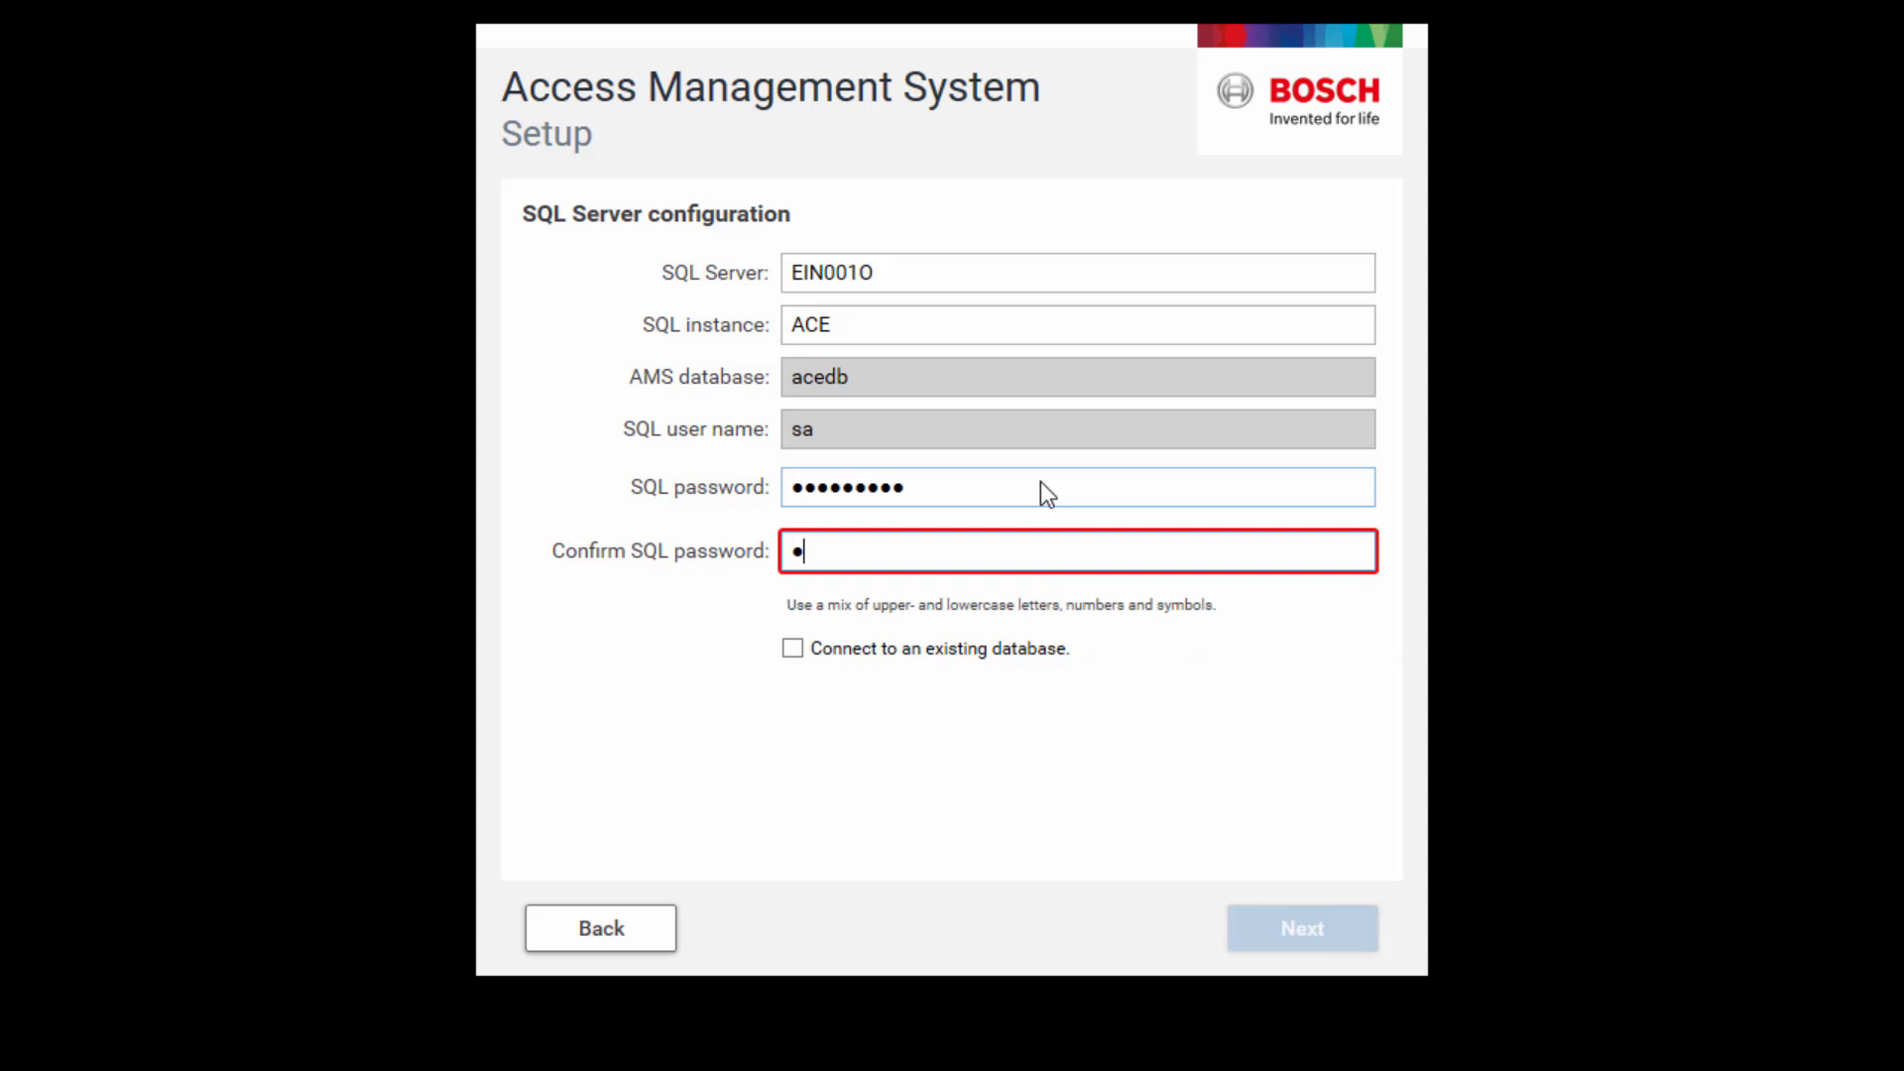
{"action": "type", "text": "•••••"}
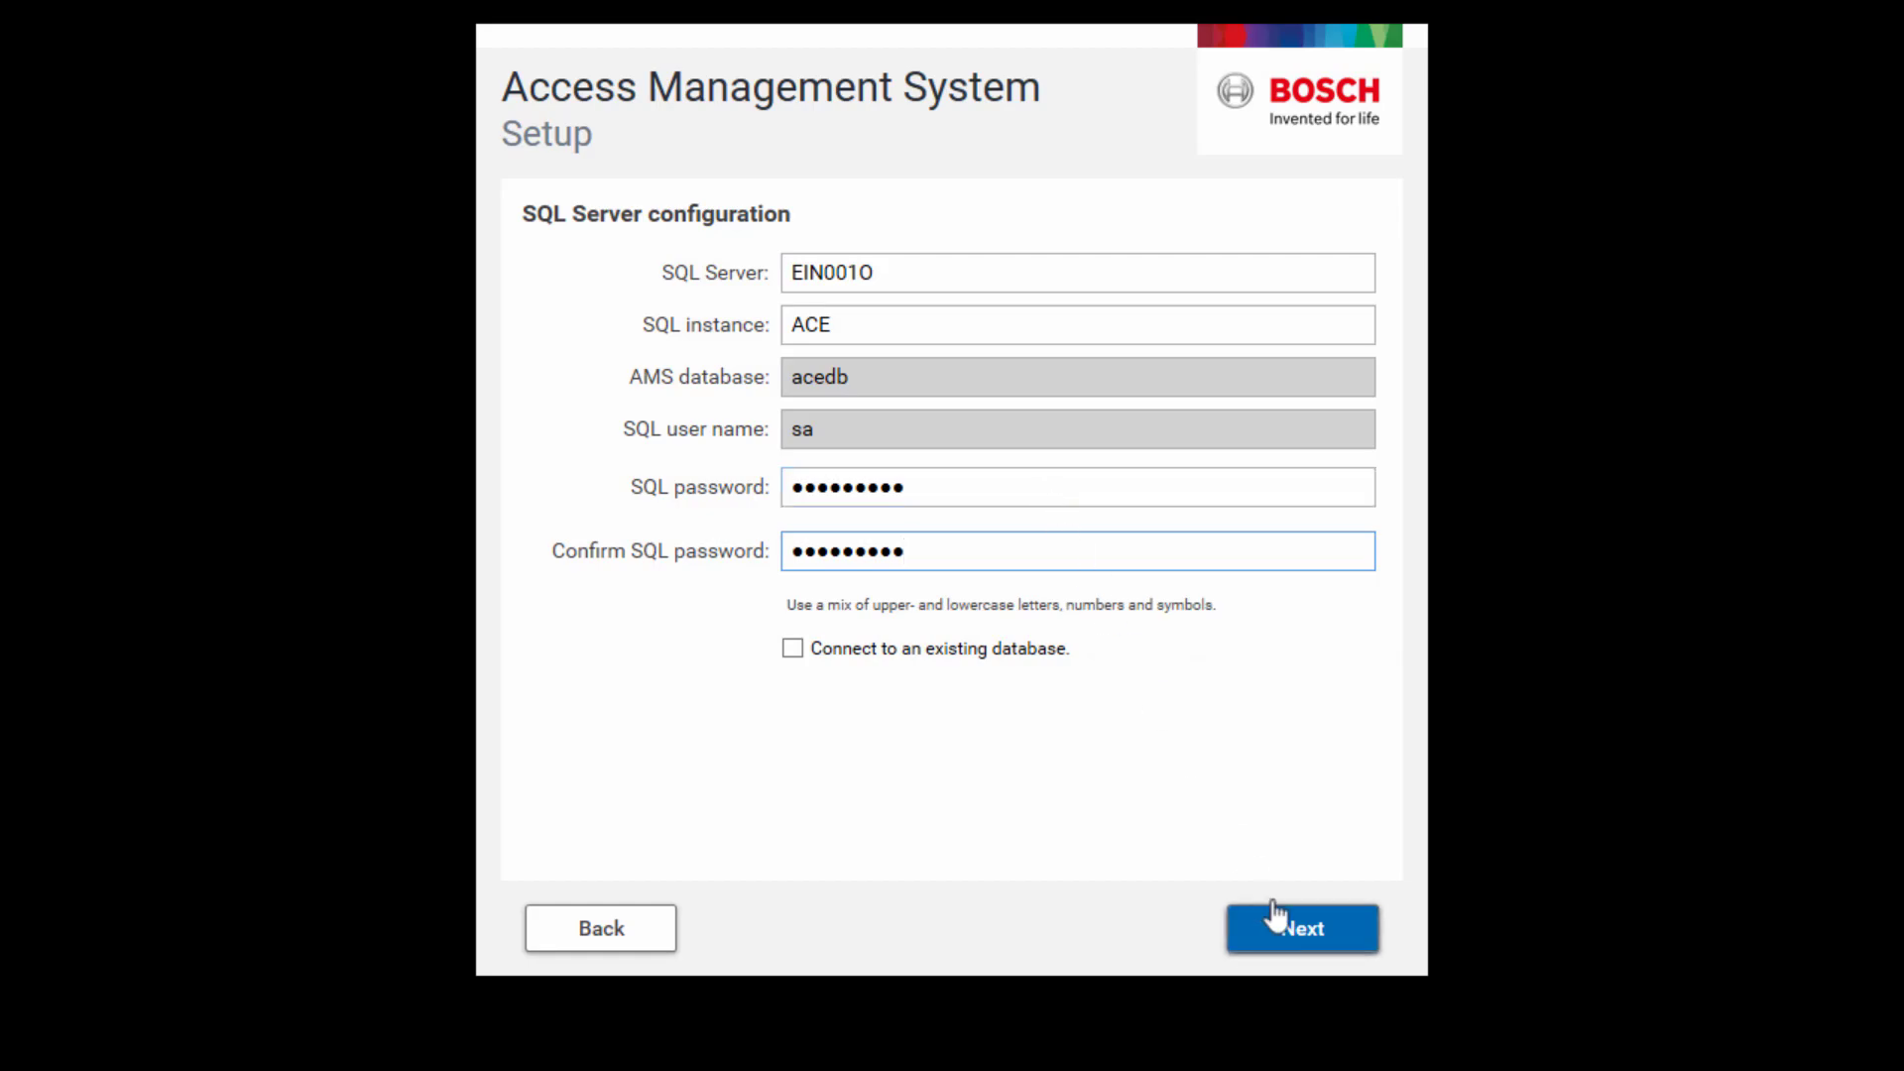
{"action": "left_click", "coordinate": [1287, 932]}
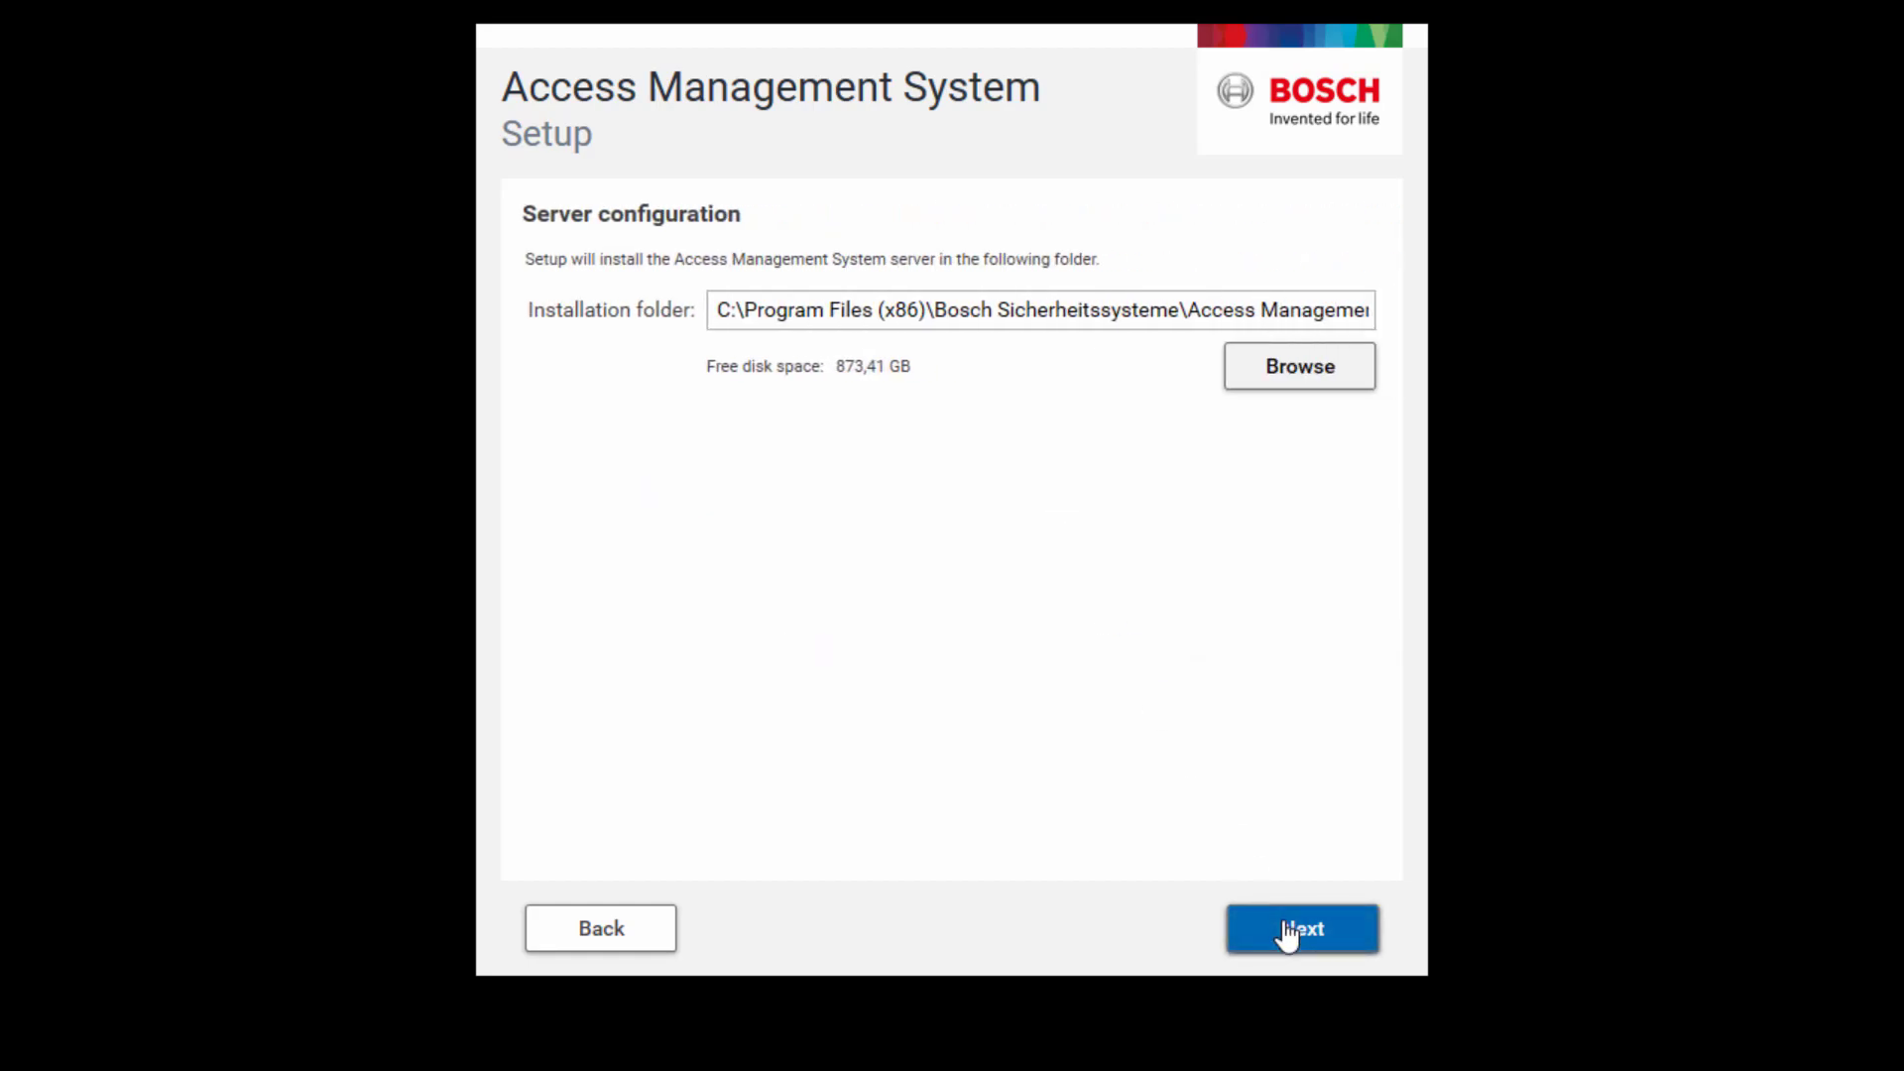
Keep the default installation folder, then enter and confirm the administrator password for AMS login and continue
{"action": "left_click", "coordinate": [1287, 932]}
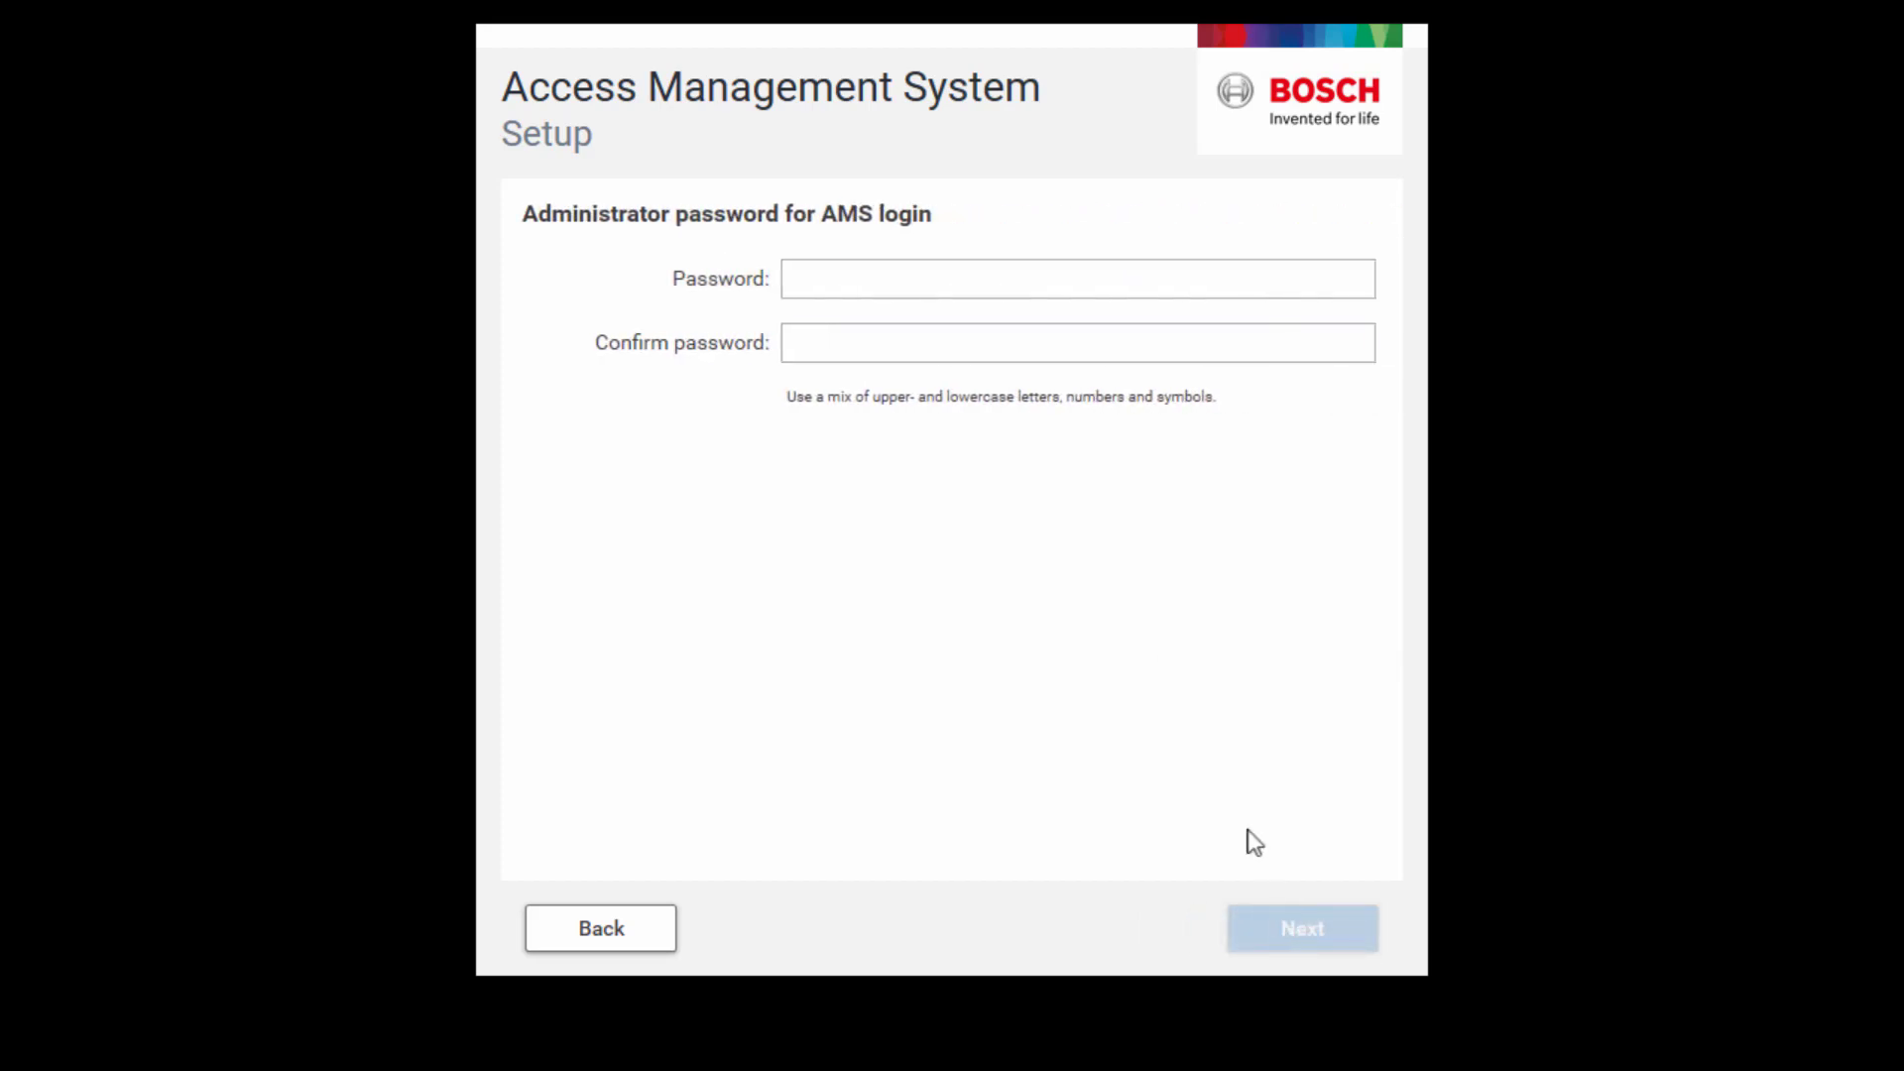
{"action": "left_click", "coordinate": [1034, 274]}
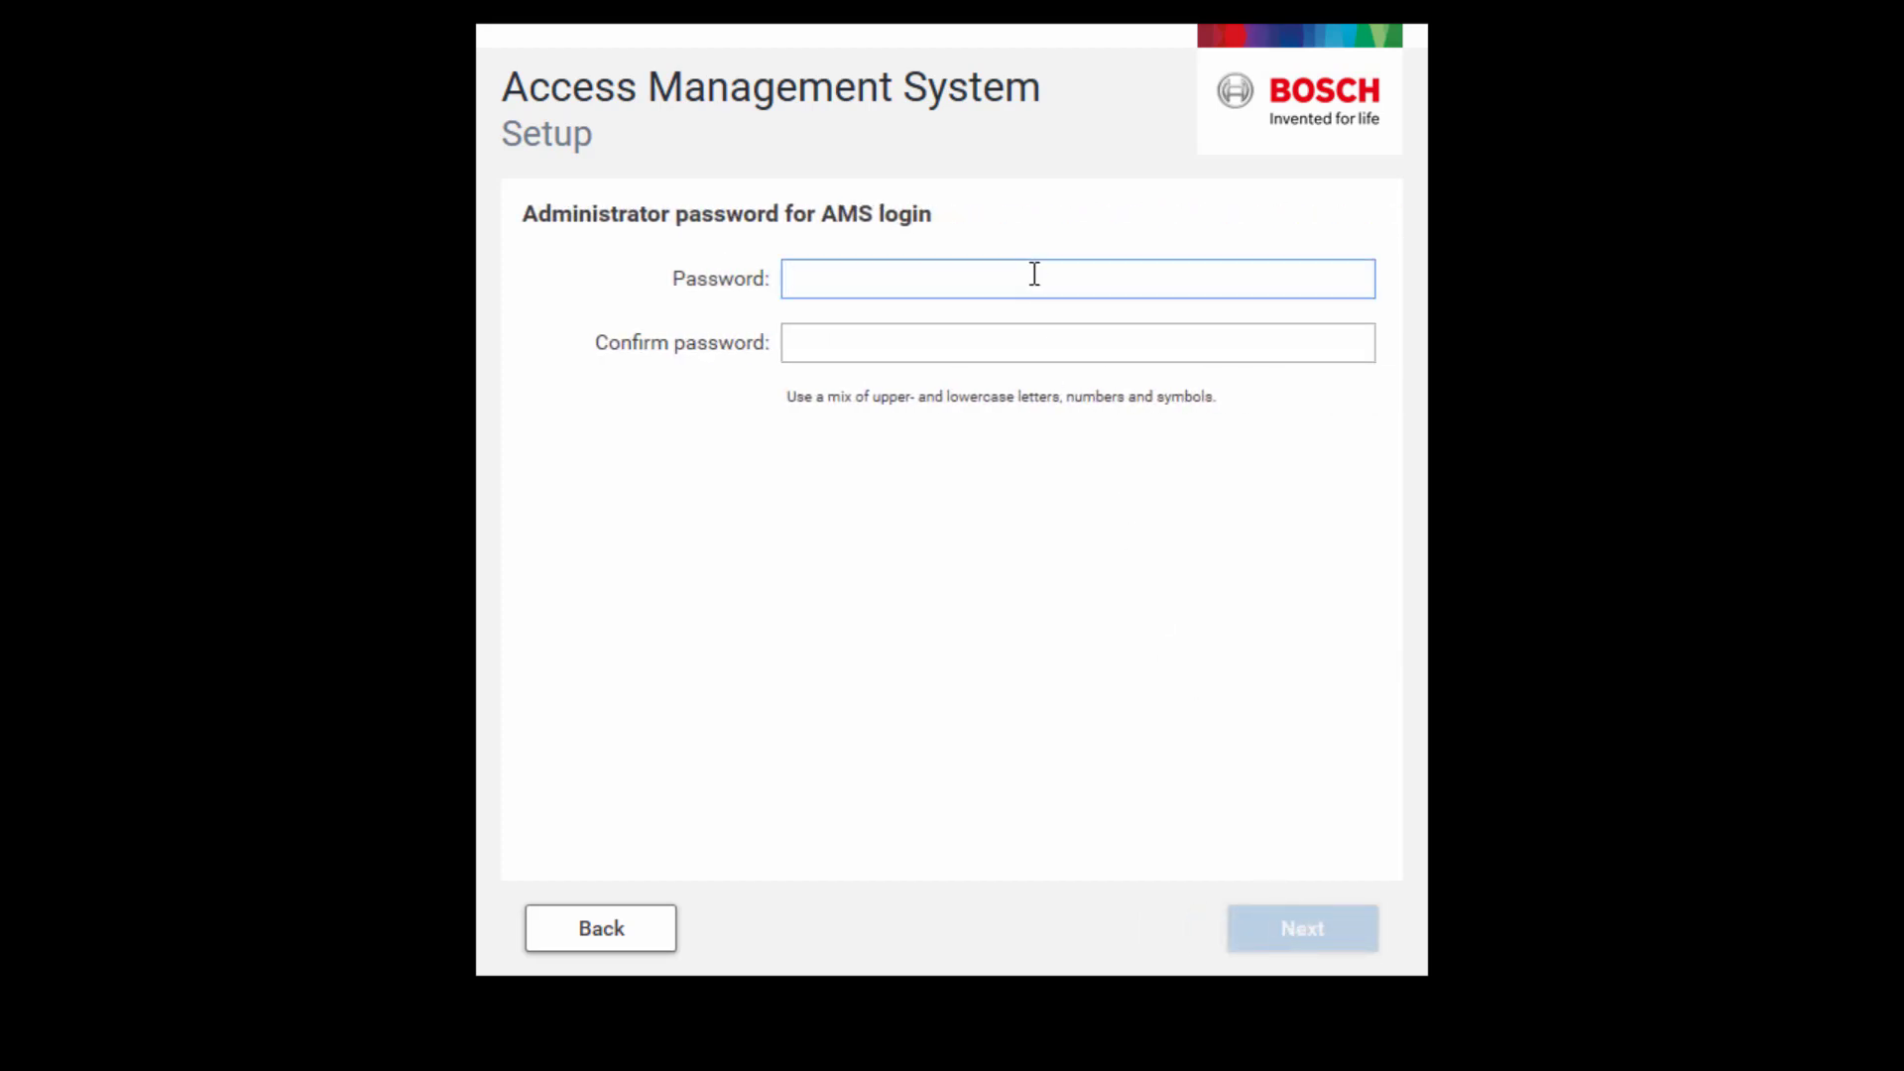
{"action": "type", "text": "•••••••••"}
{"action": "key", "text": "Tab"}
{"action": "type", "text": "•••••••••"}
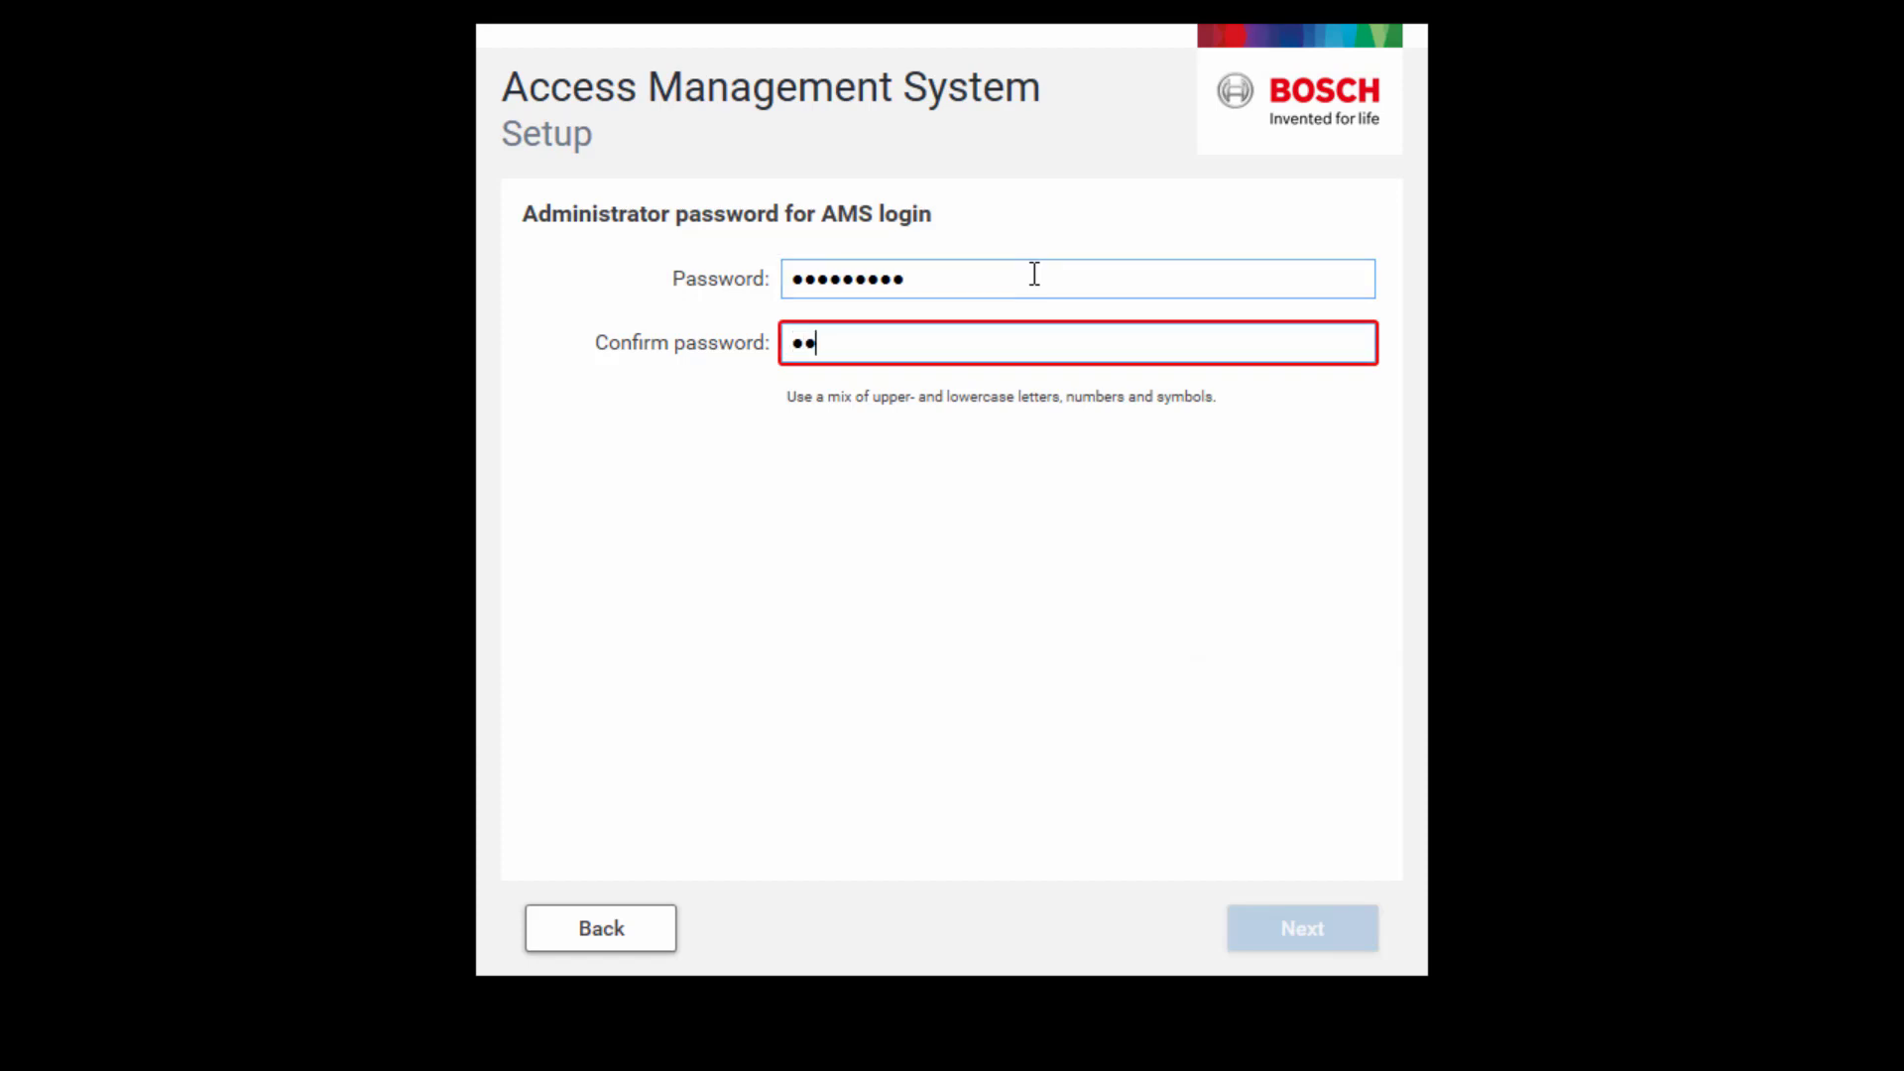
{"action": "left_click", "coordinate": [1345, 929]}
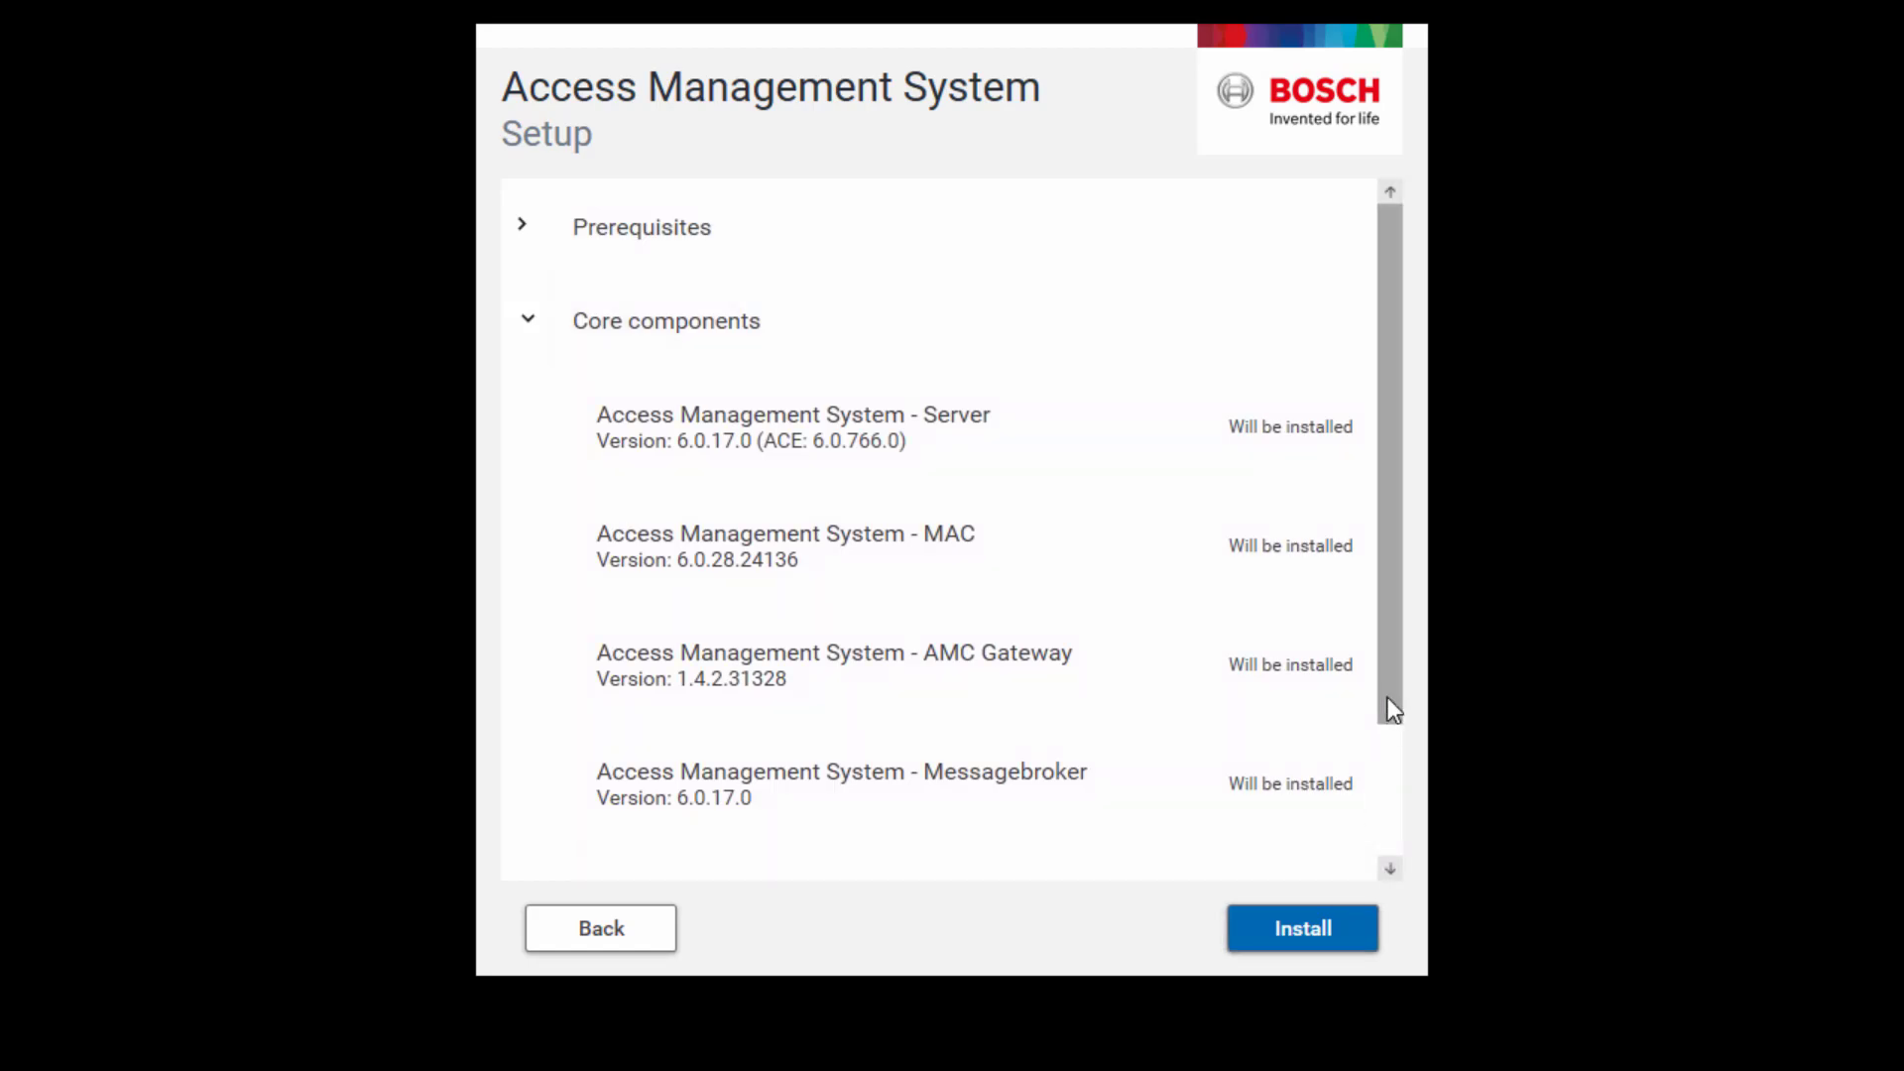
Install the listed components, allow epmd and Erlang network access through Windows Firewall, and review the core components' installation results
{"action": "left_click_drag", "start_coordinate": [1388, 699], "coordinate": [1396, 847]}
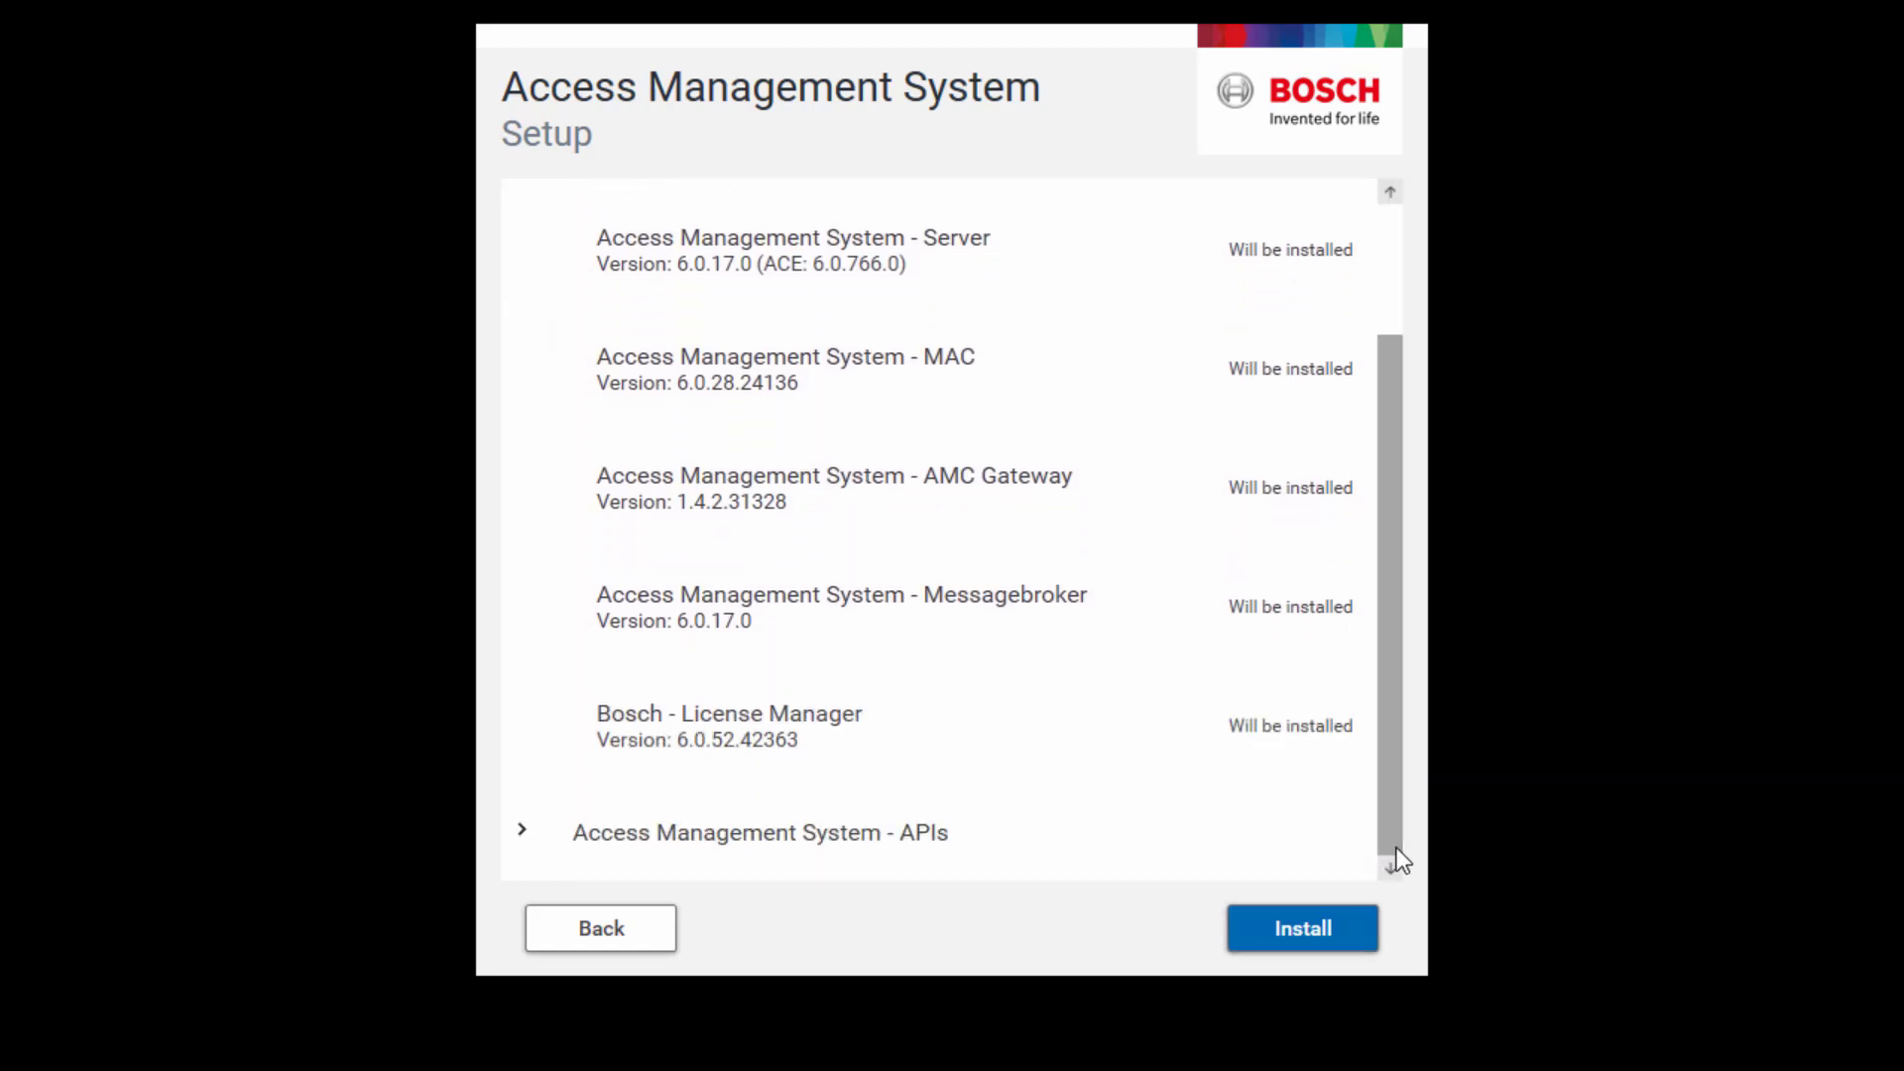
{"action": "left_click", "coordinate": [1296, 944]}
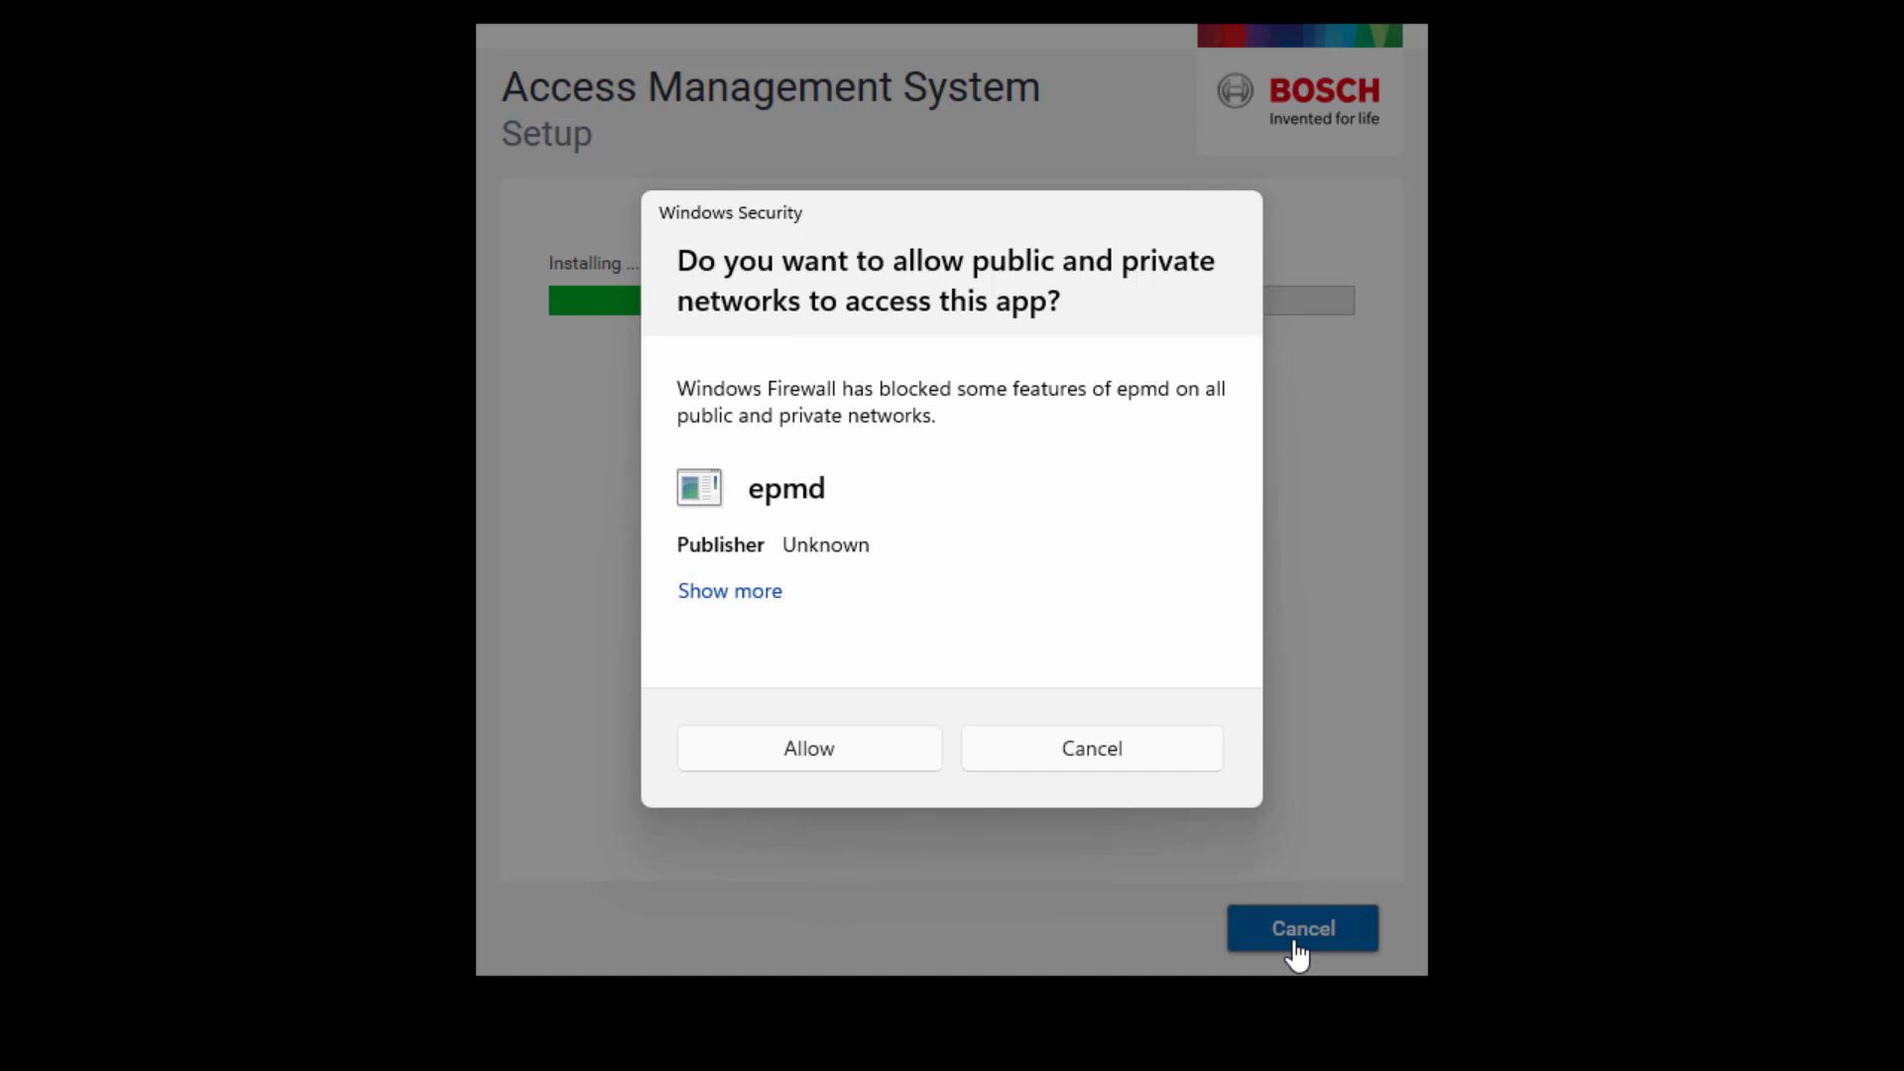
{"action": "left_click", "coordinate": [799, 764]}
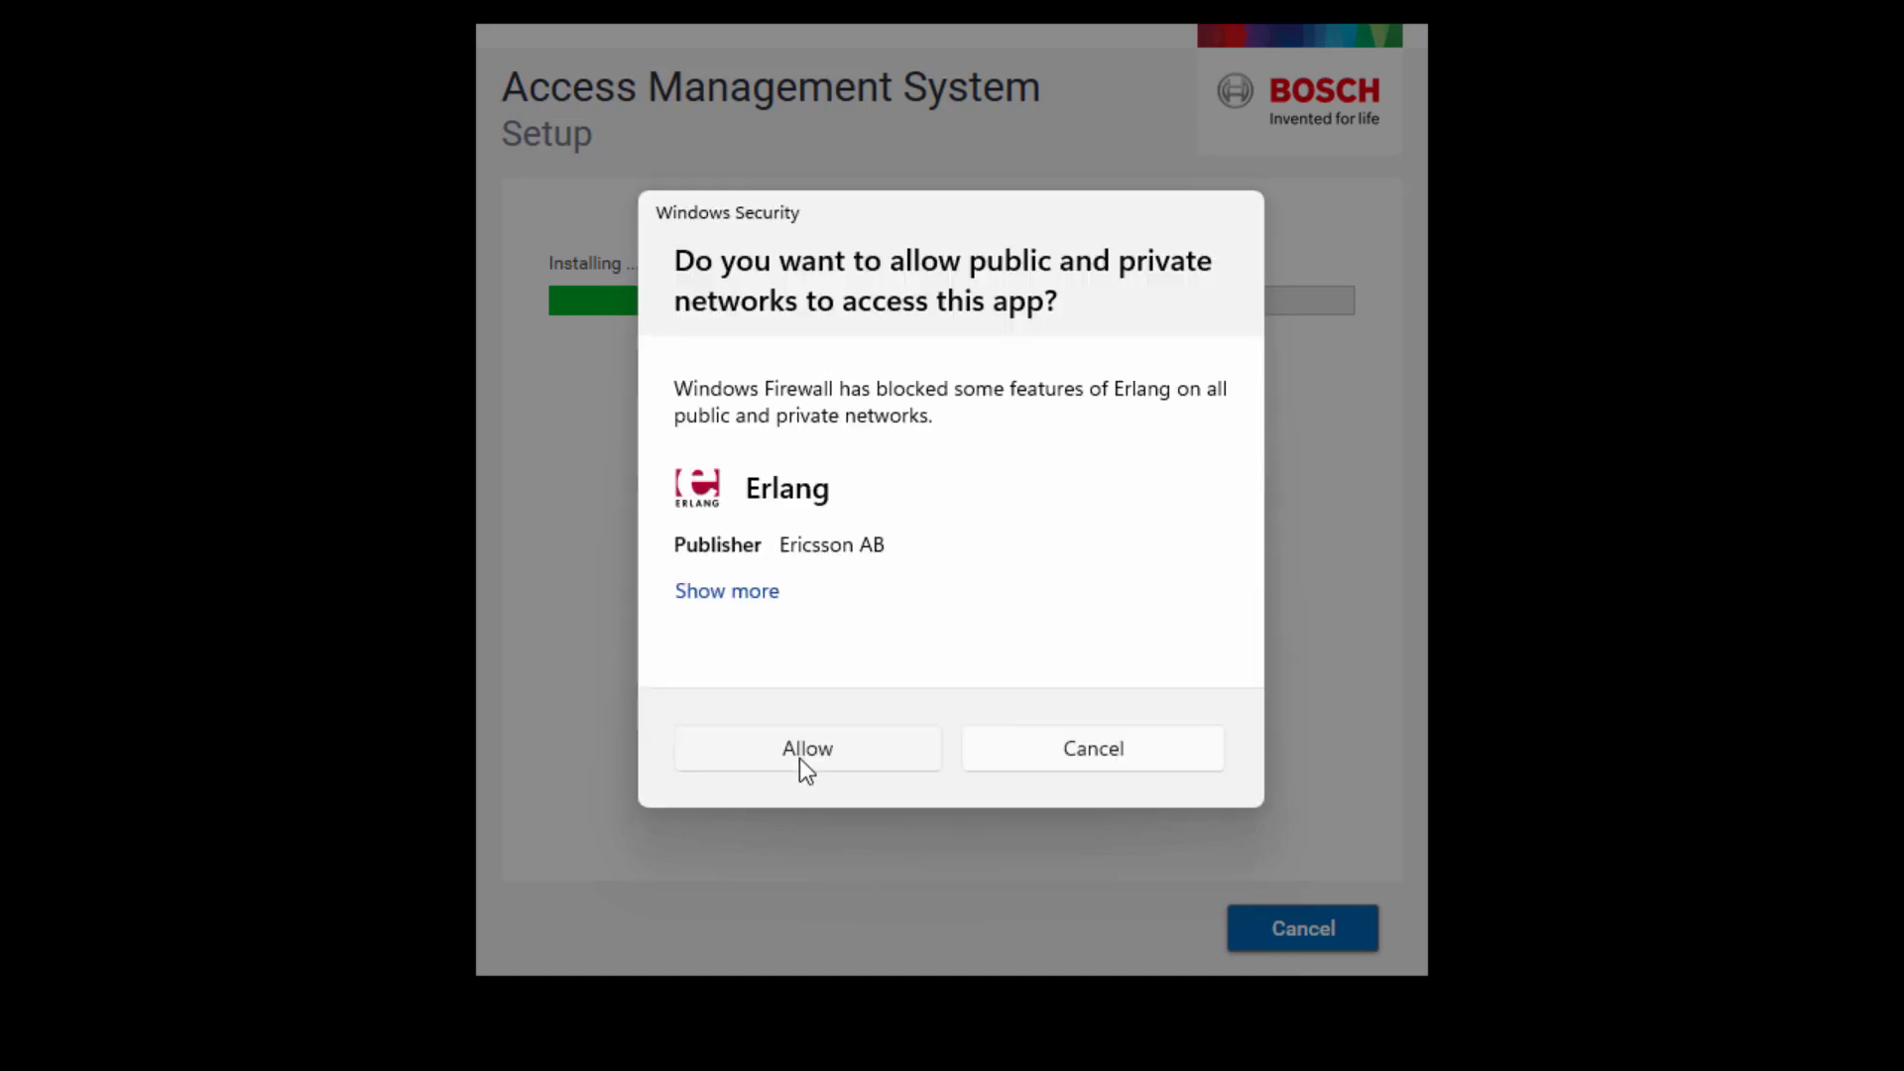
{"action": "left_click", "coordinate": [801, 759]}
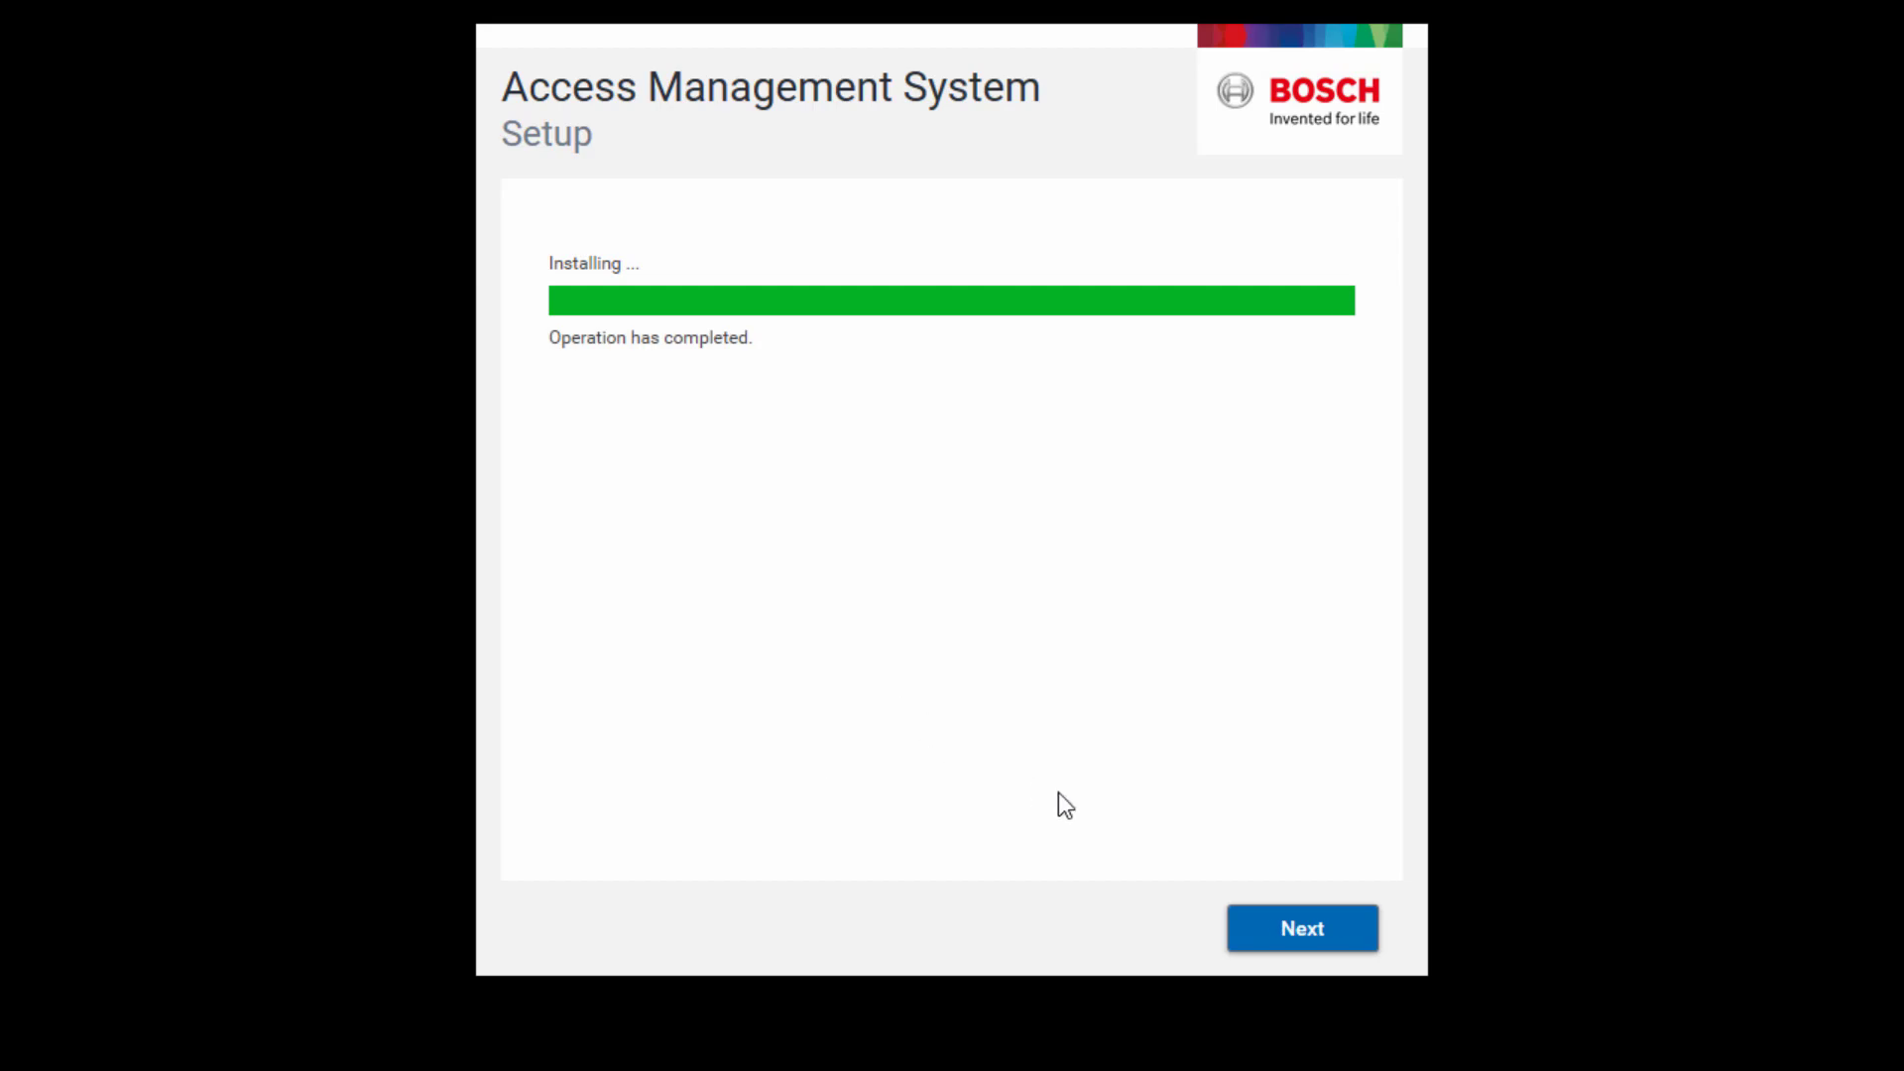
{"action": "left_click", "coordinate": [1275, 940]}
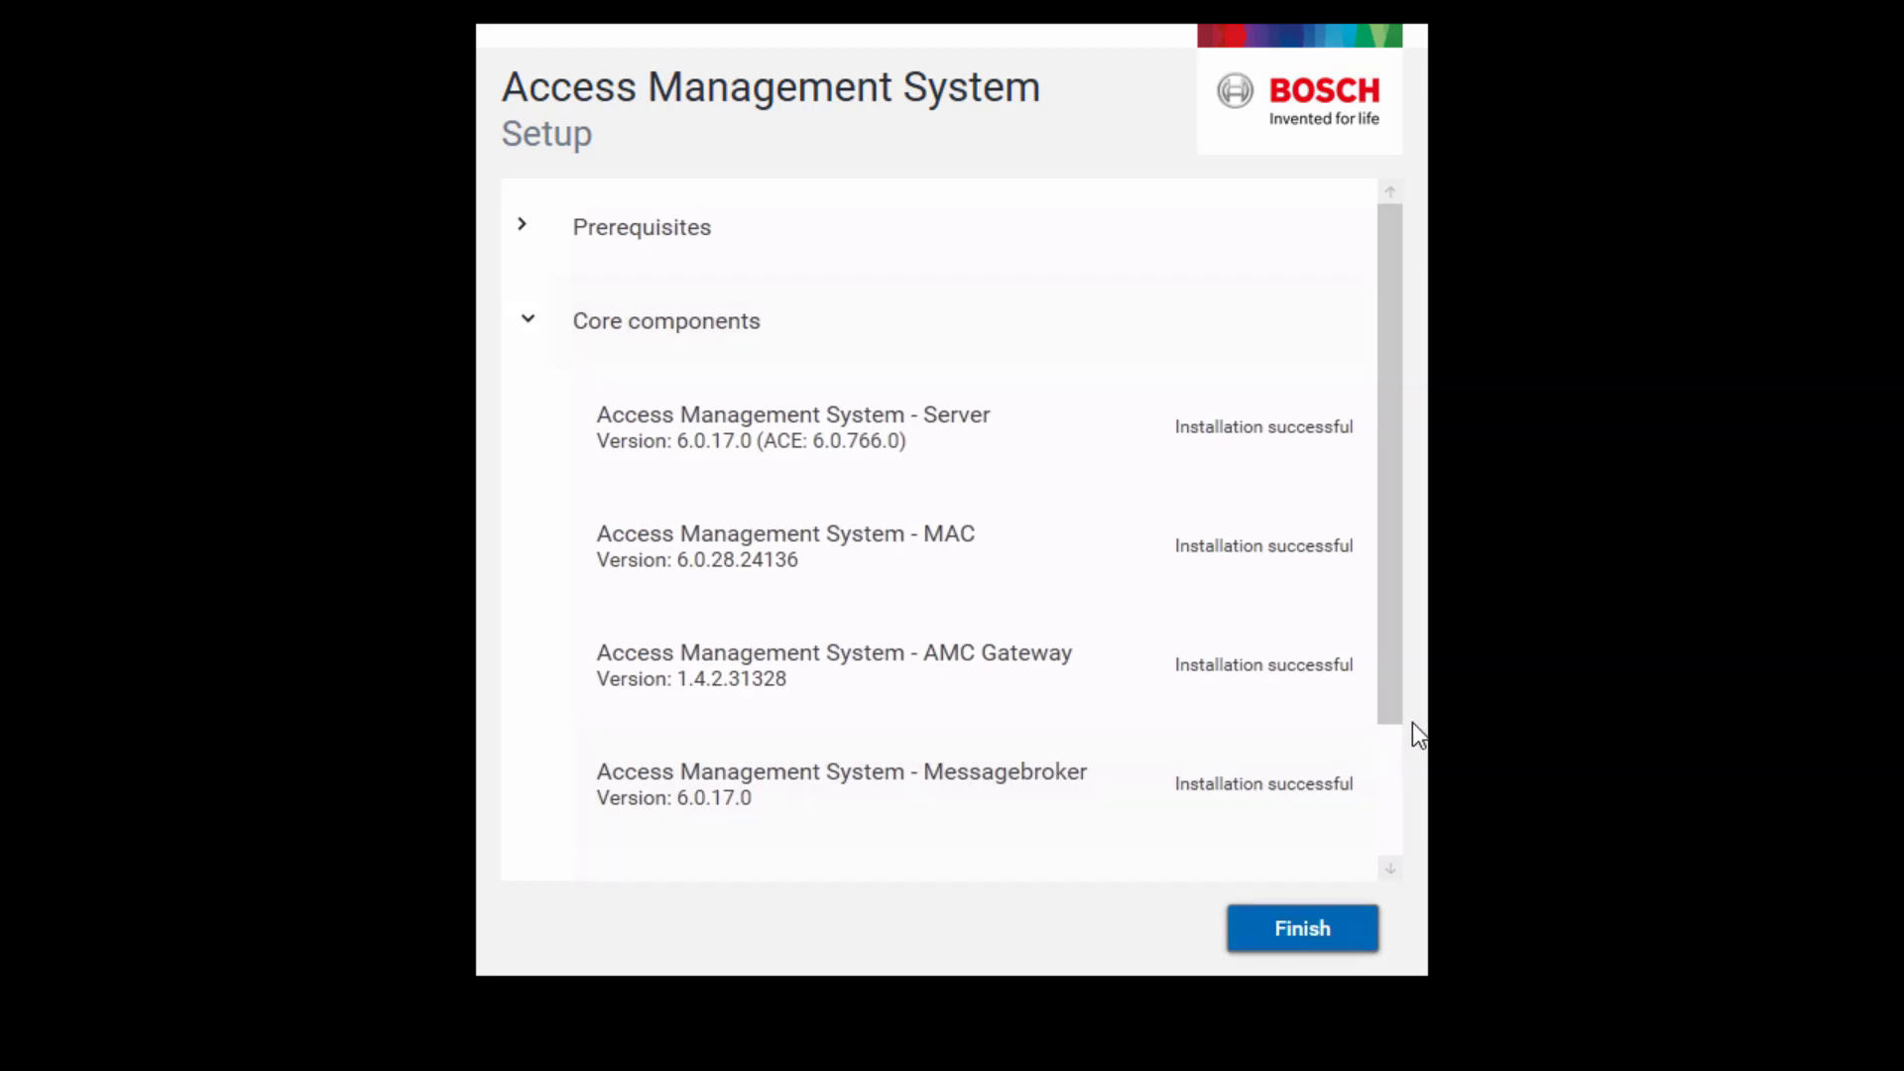
{"action": "left_click_drag", "start_coordinate": [1394, 693], "coordinate": [1403, 824]}
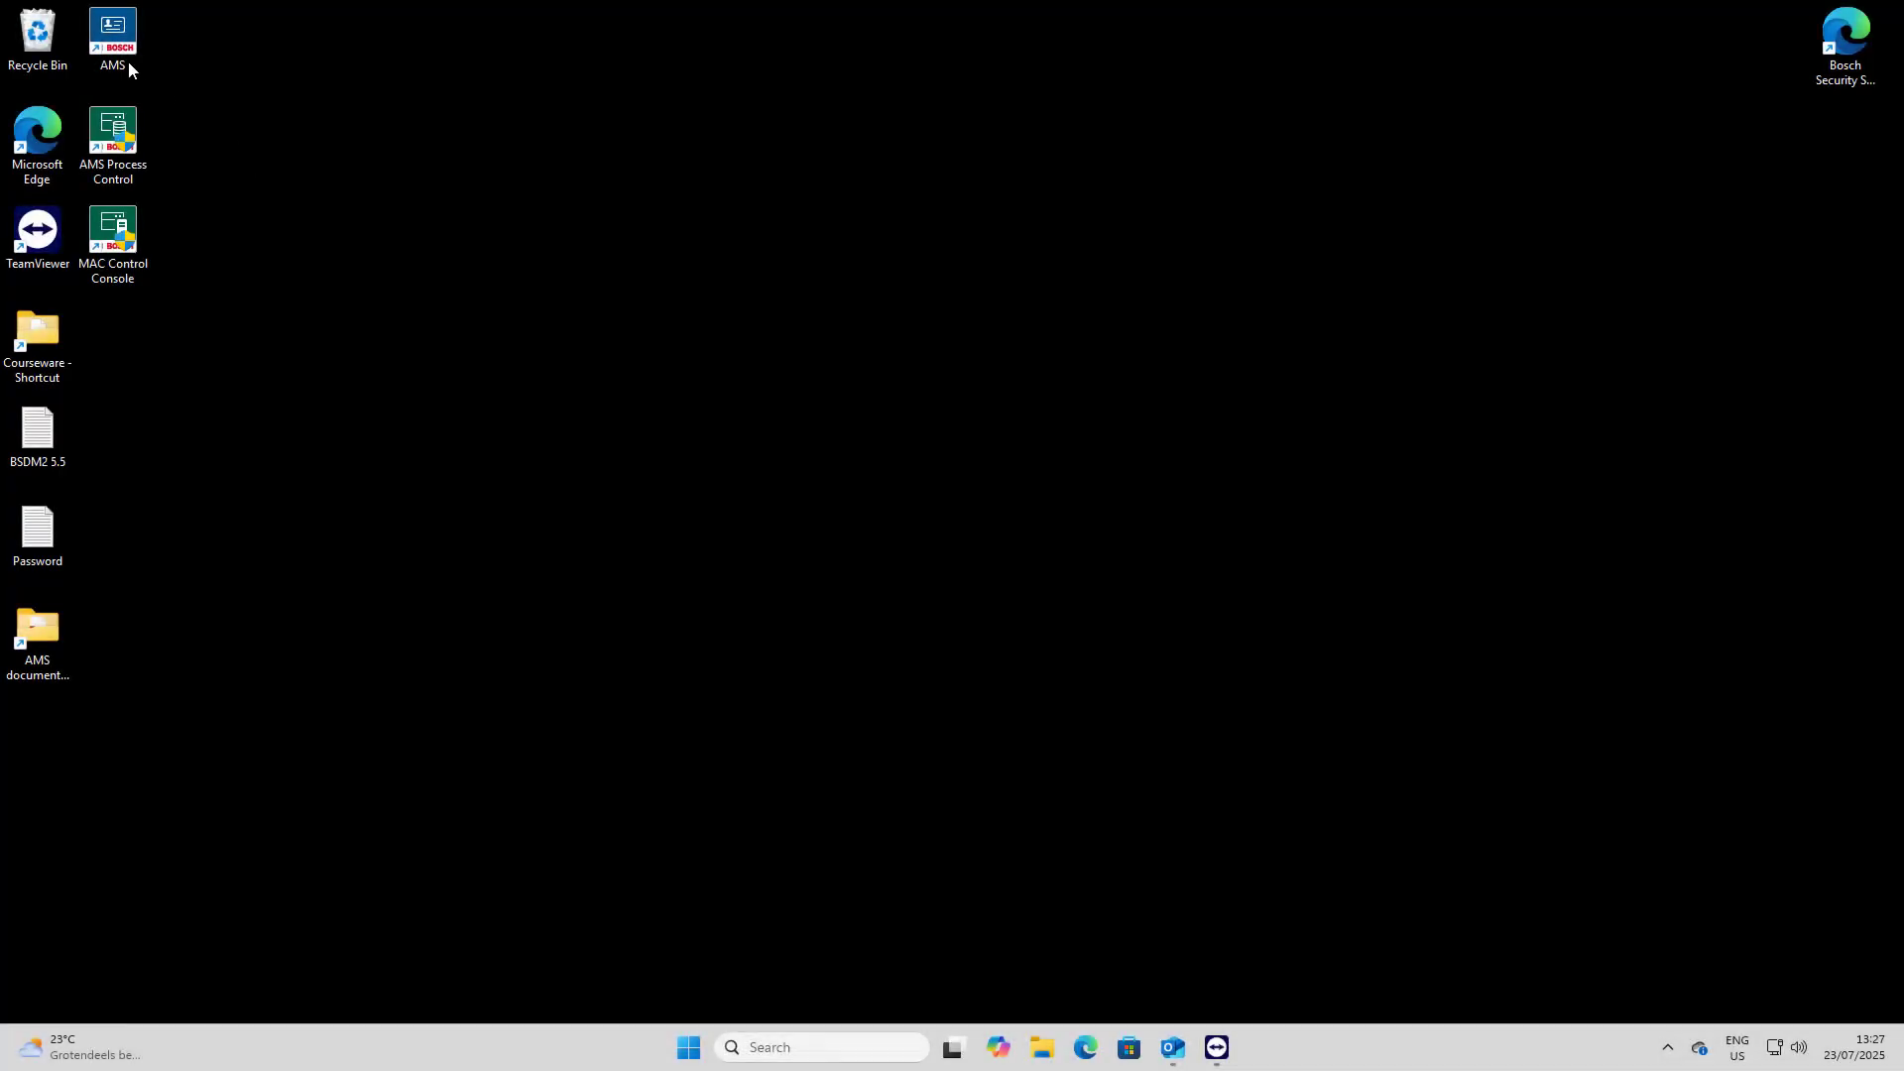
Launch AMS from the desktop, allow dlgmgr-3 network access, and log in as Administrator with the account password
{"action": "double_click", "coordinate": [124, 55]}
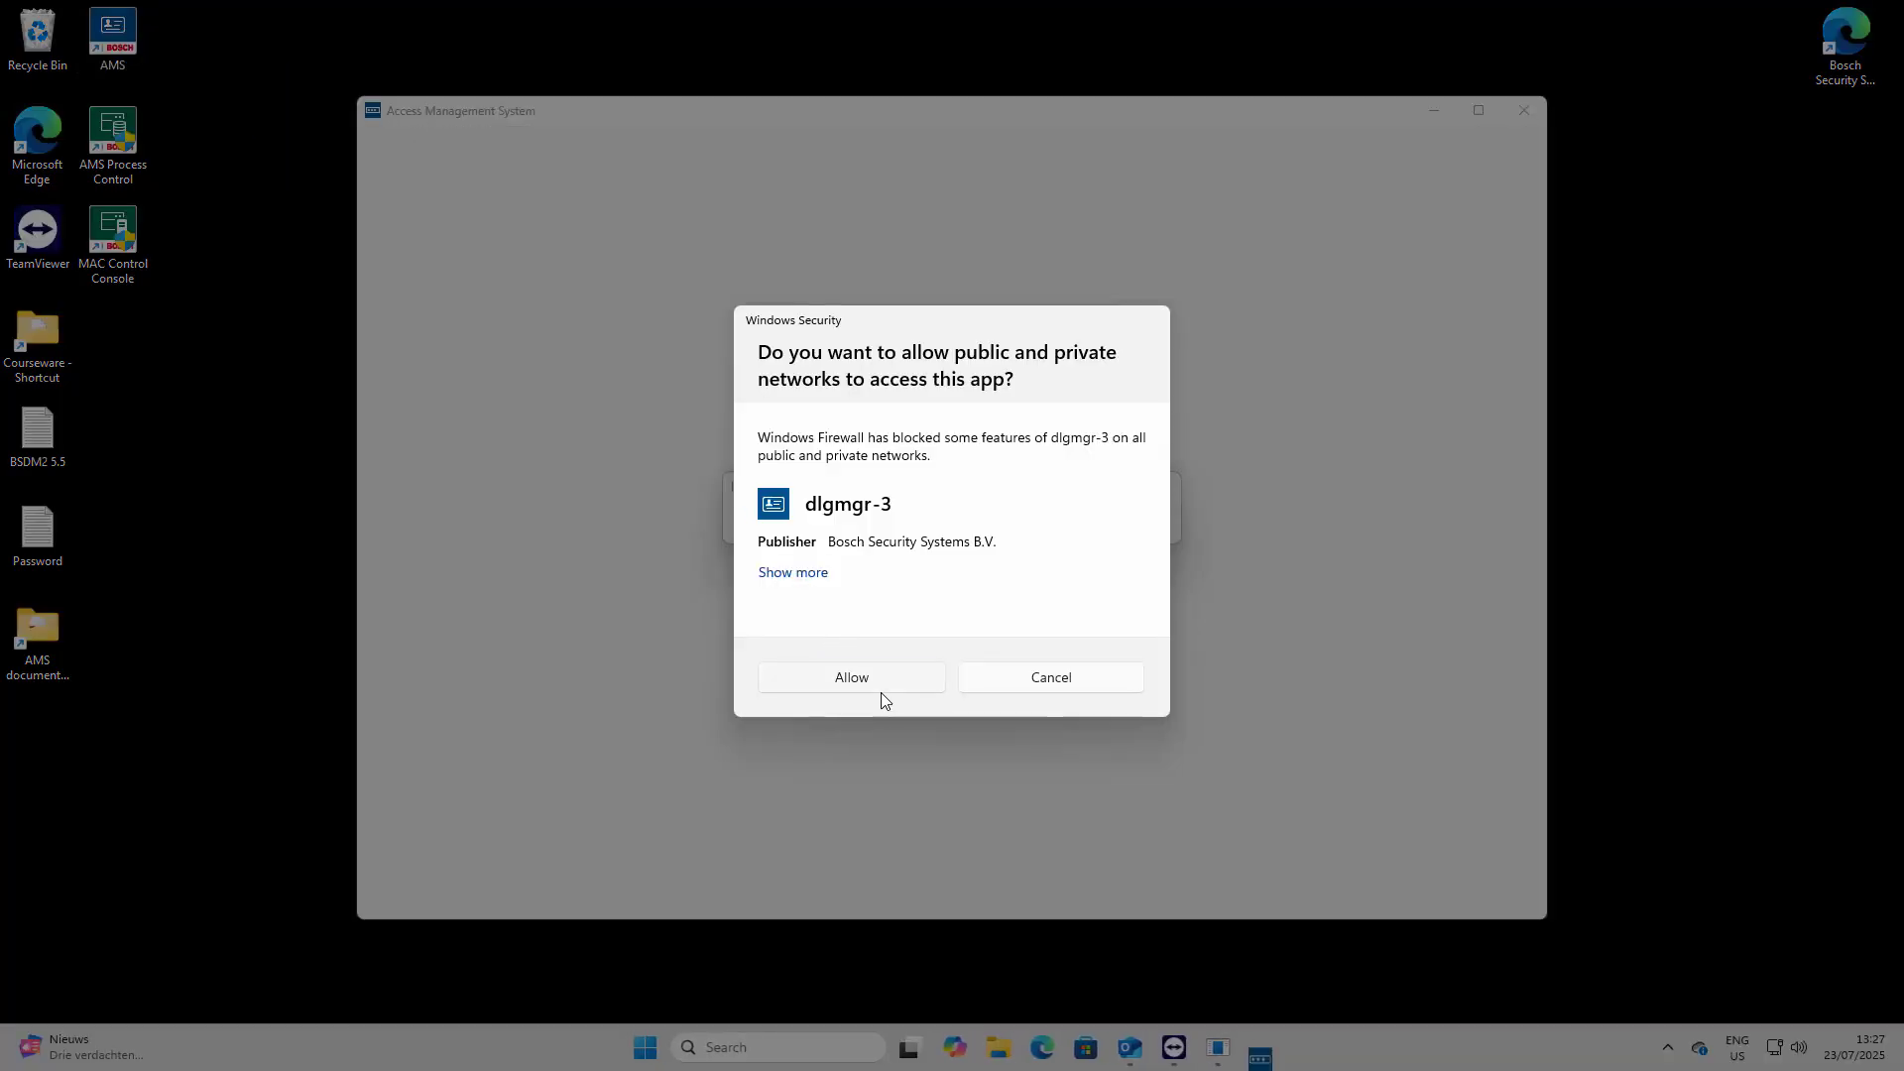
{"action": "left_click", "coordinate": [882, 686]}
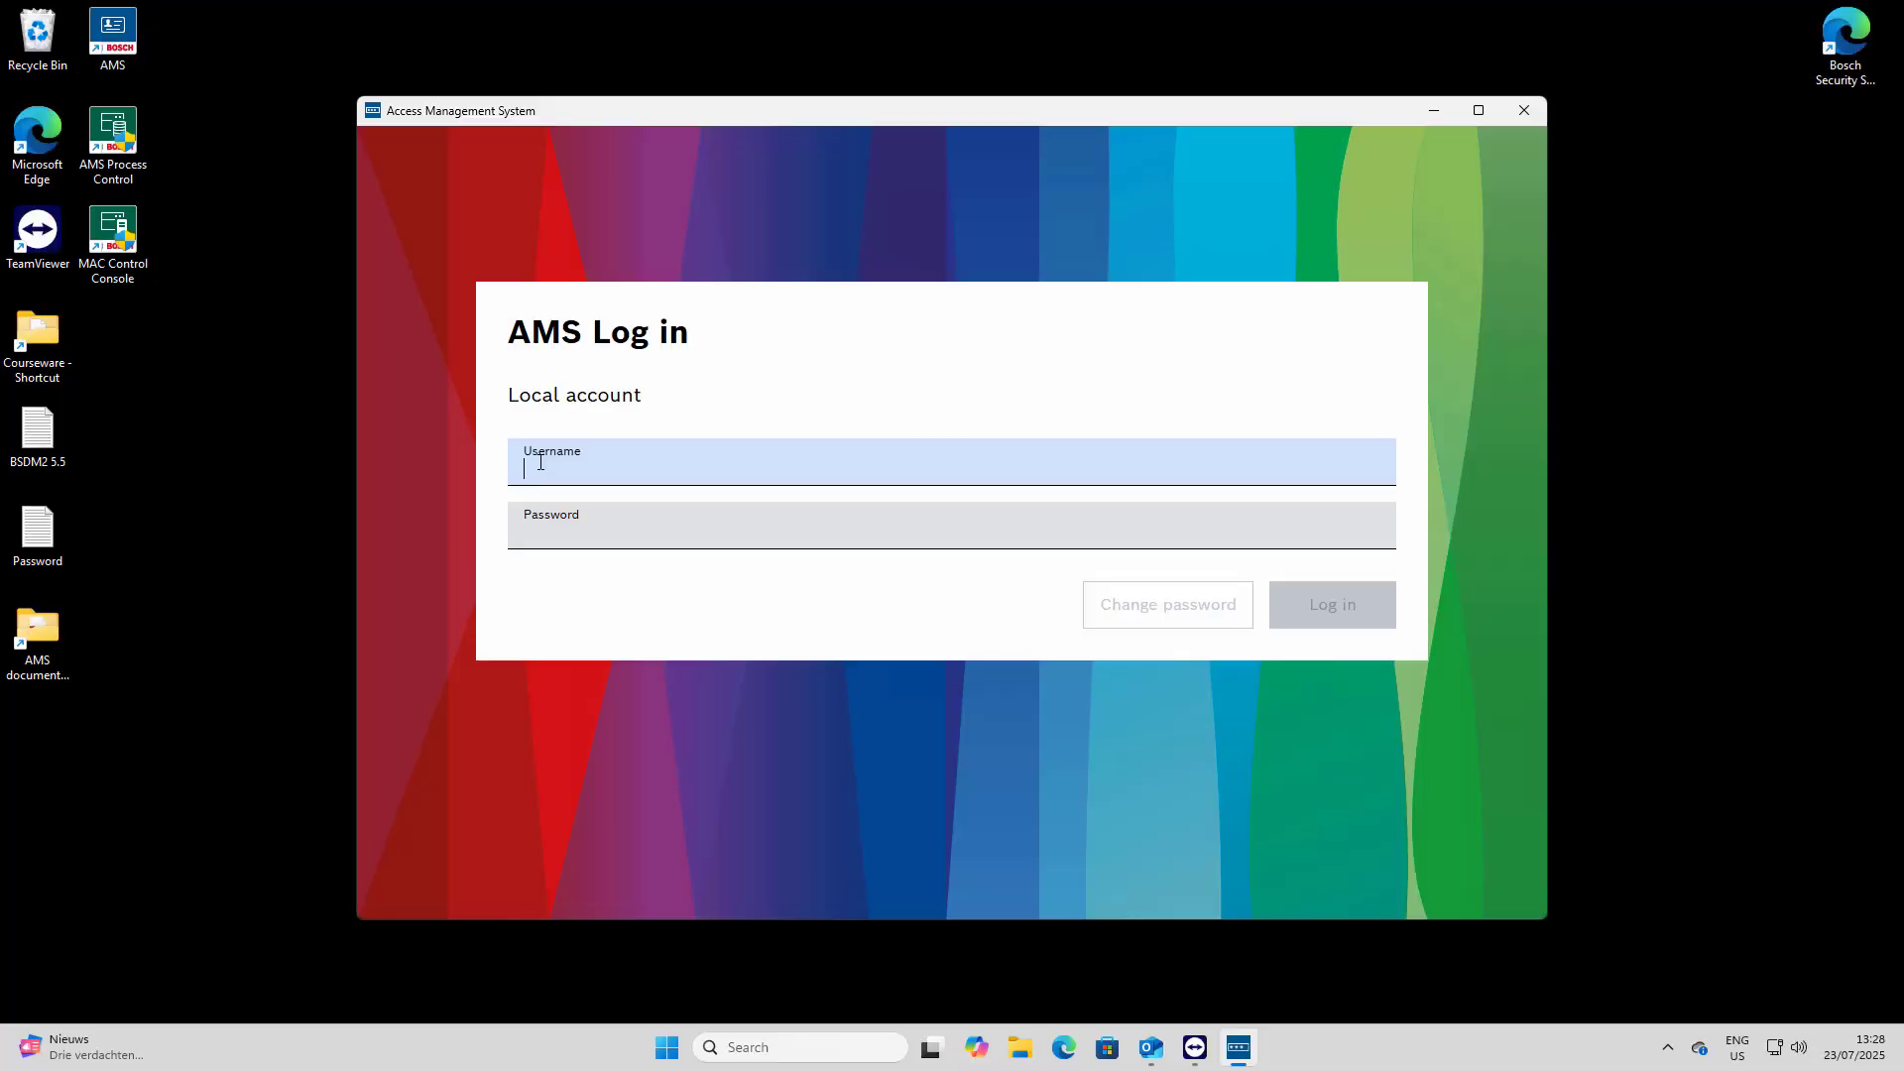
{"action": "type", "text": "Administrator"}
{"action": "left_click", "coordinate": [698, 516]}
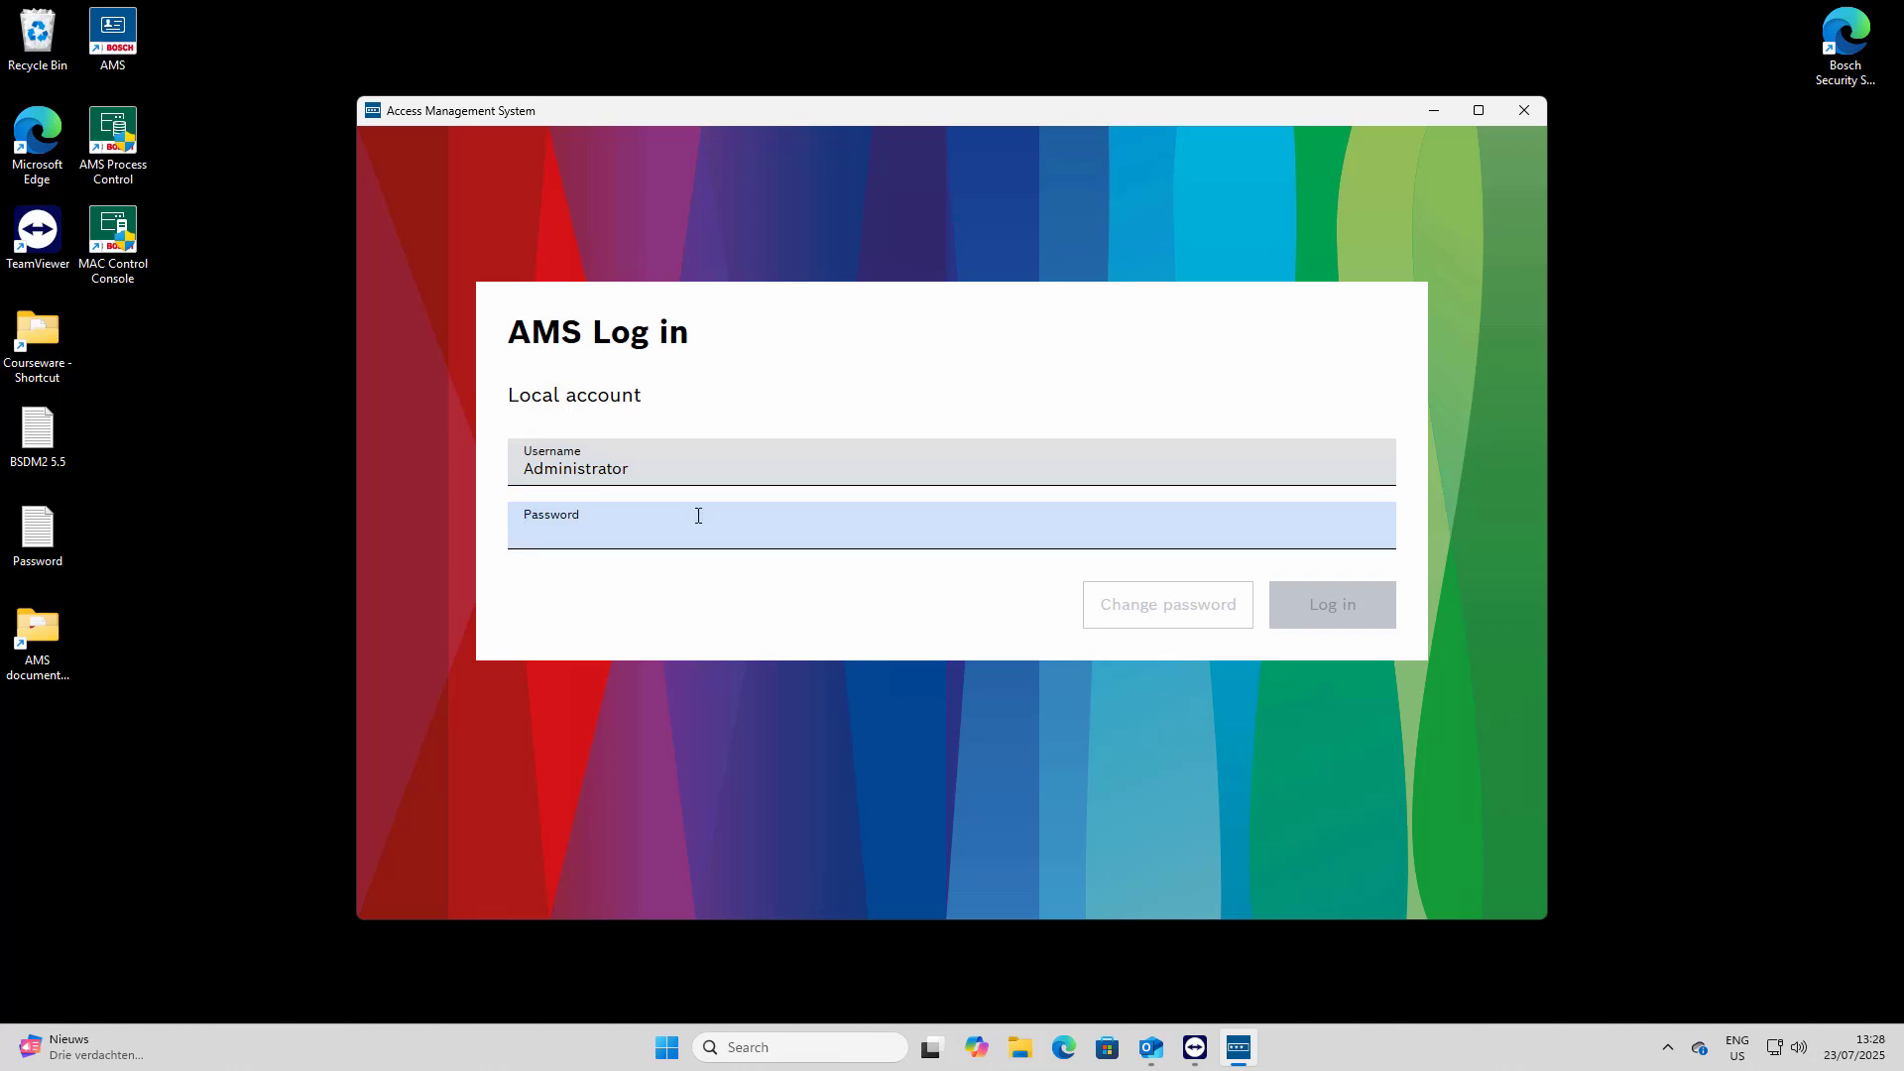
{"action": "type", "text": "•••••"}
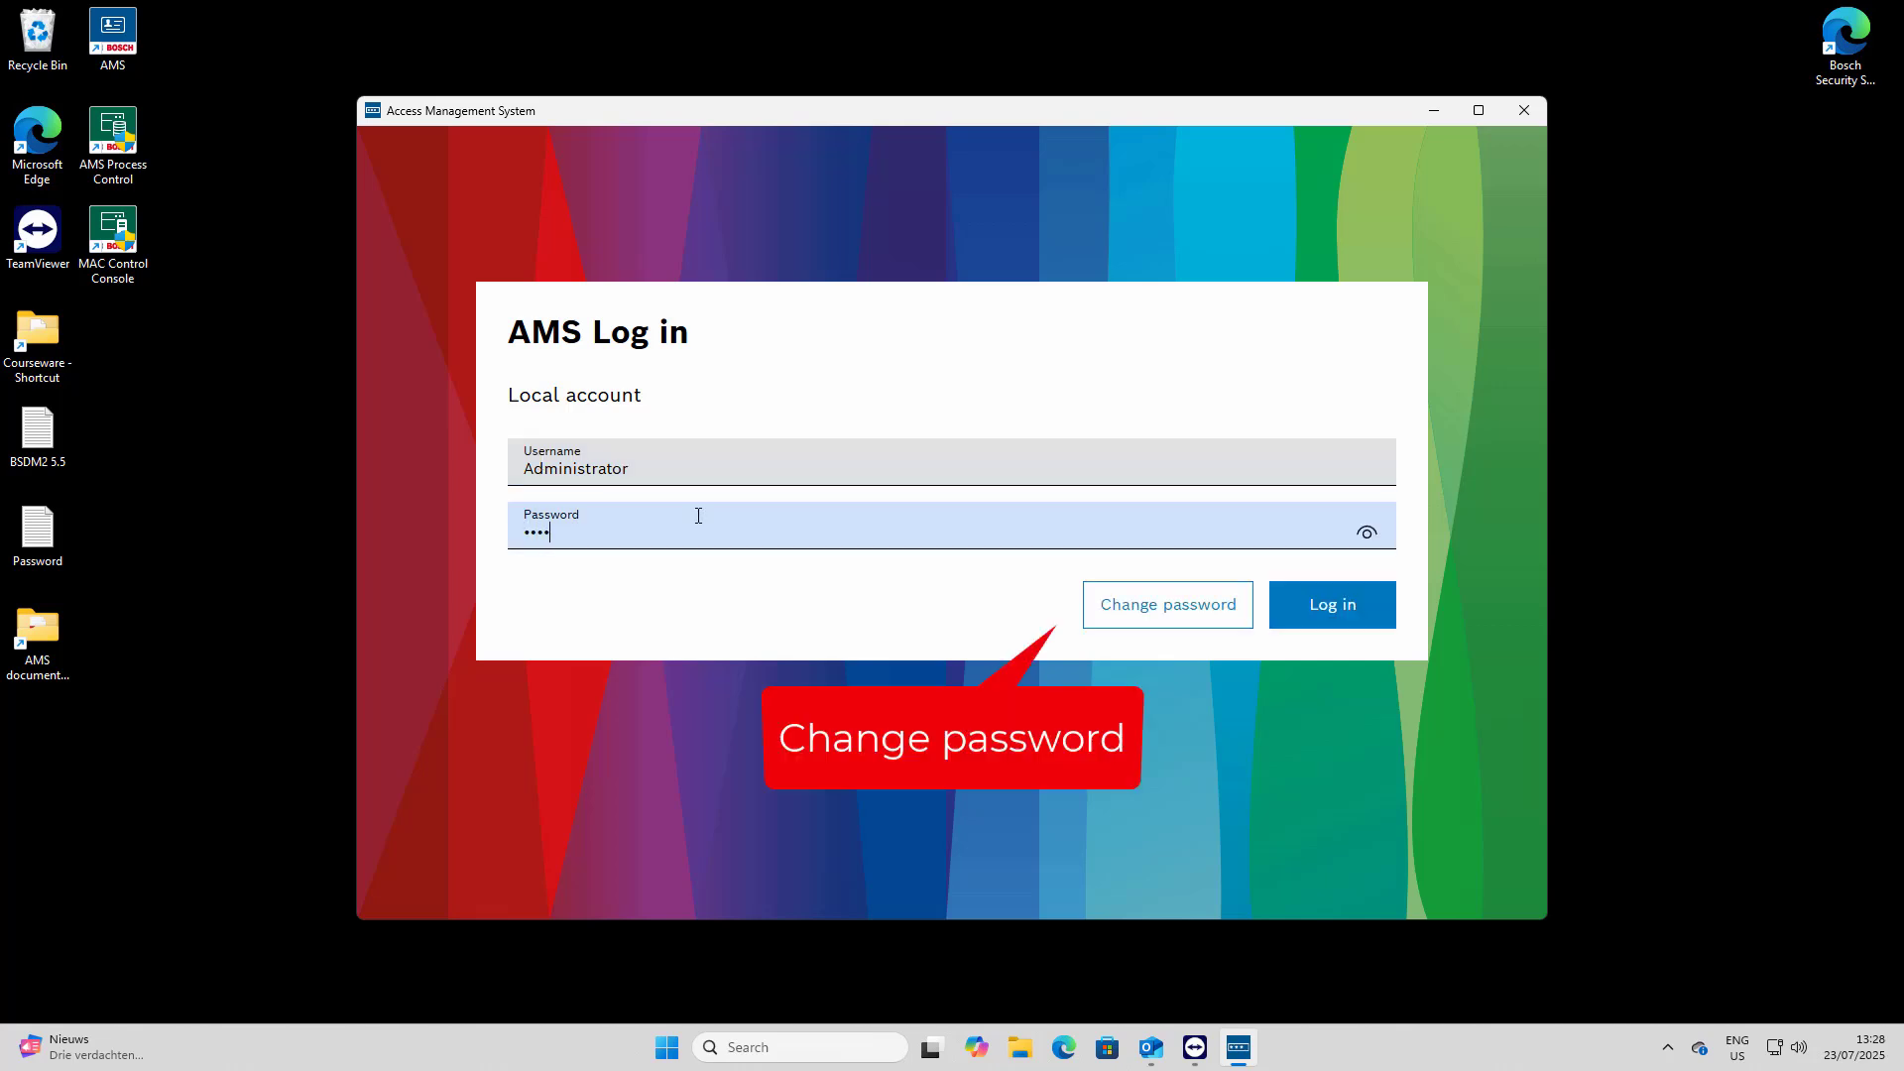
{"action": "type", "text": "••••"}
{"action": "left_click", "coordinate": [1323, 620]}
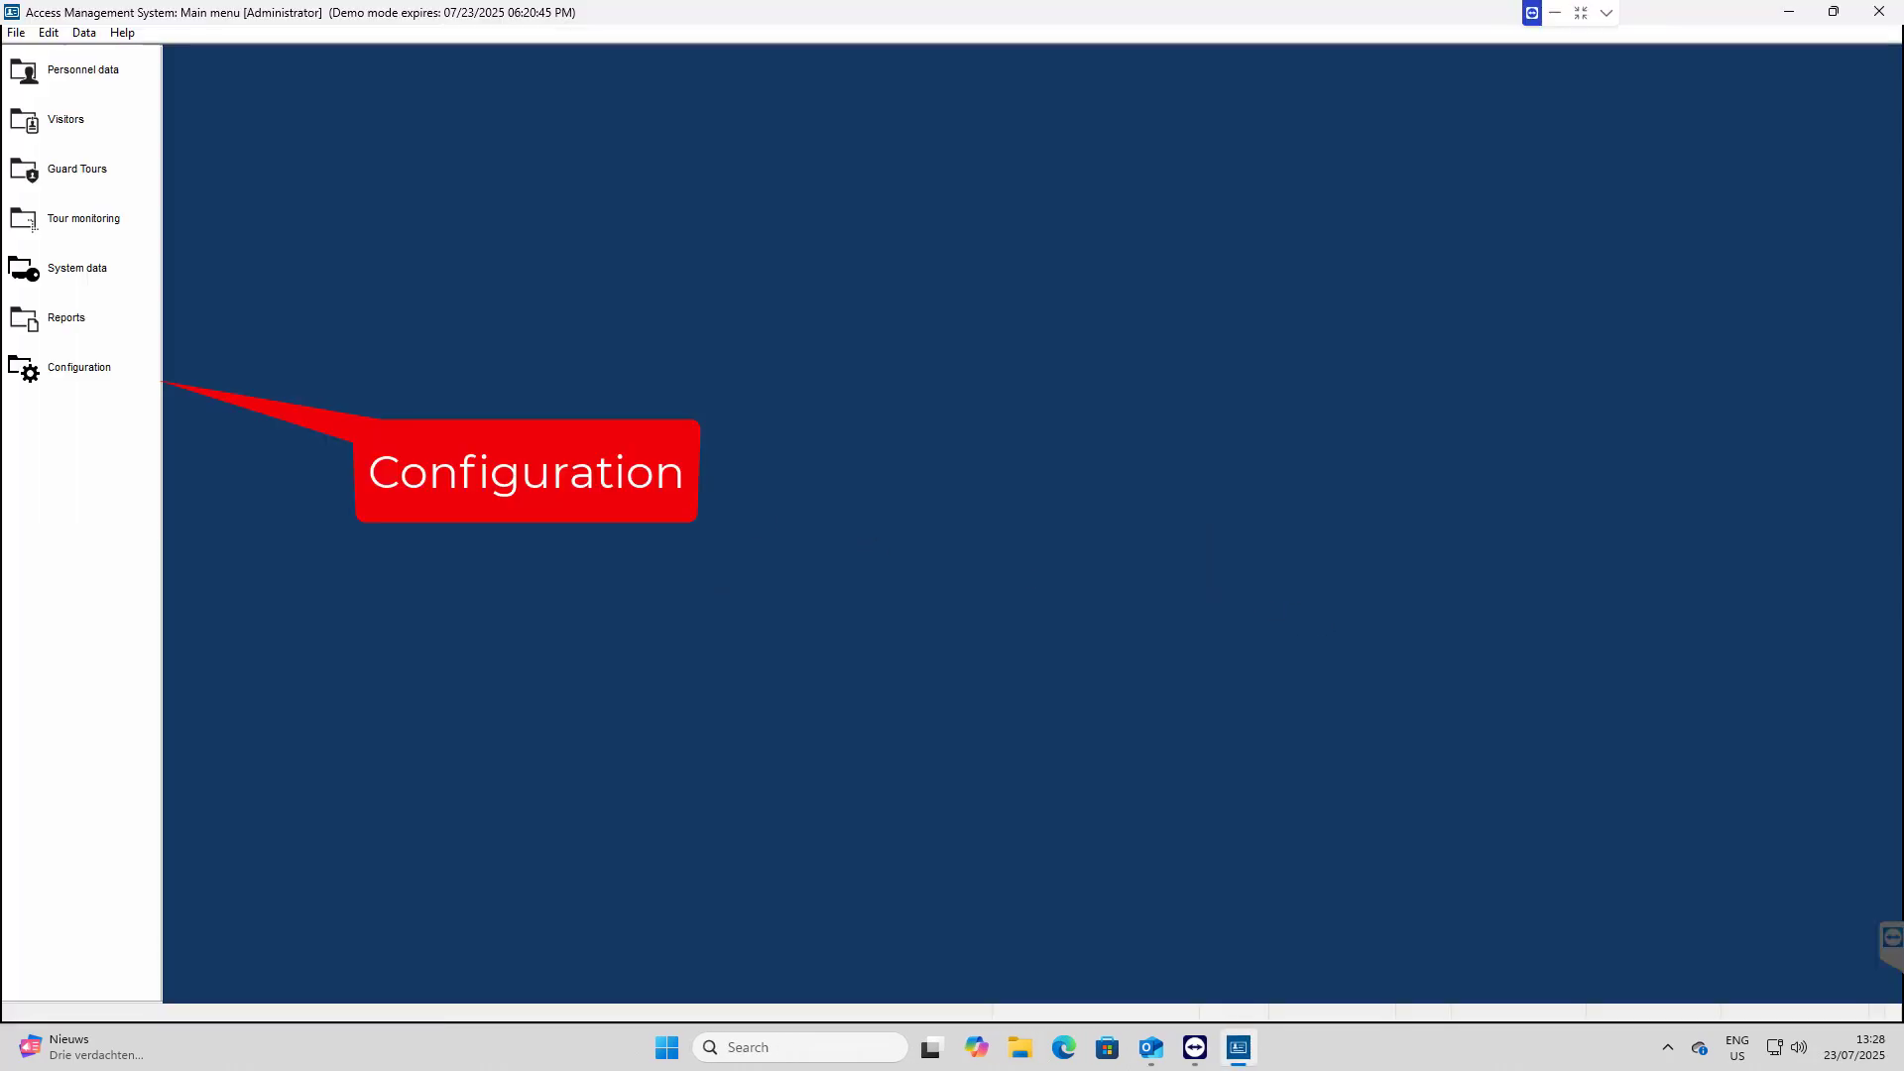
Open the Licenses page in the AMS configuration and start the license manager
{"action": "left_click", "coordinate": [97, 376]}
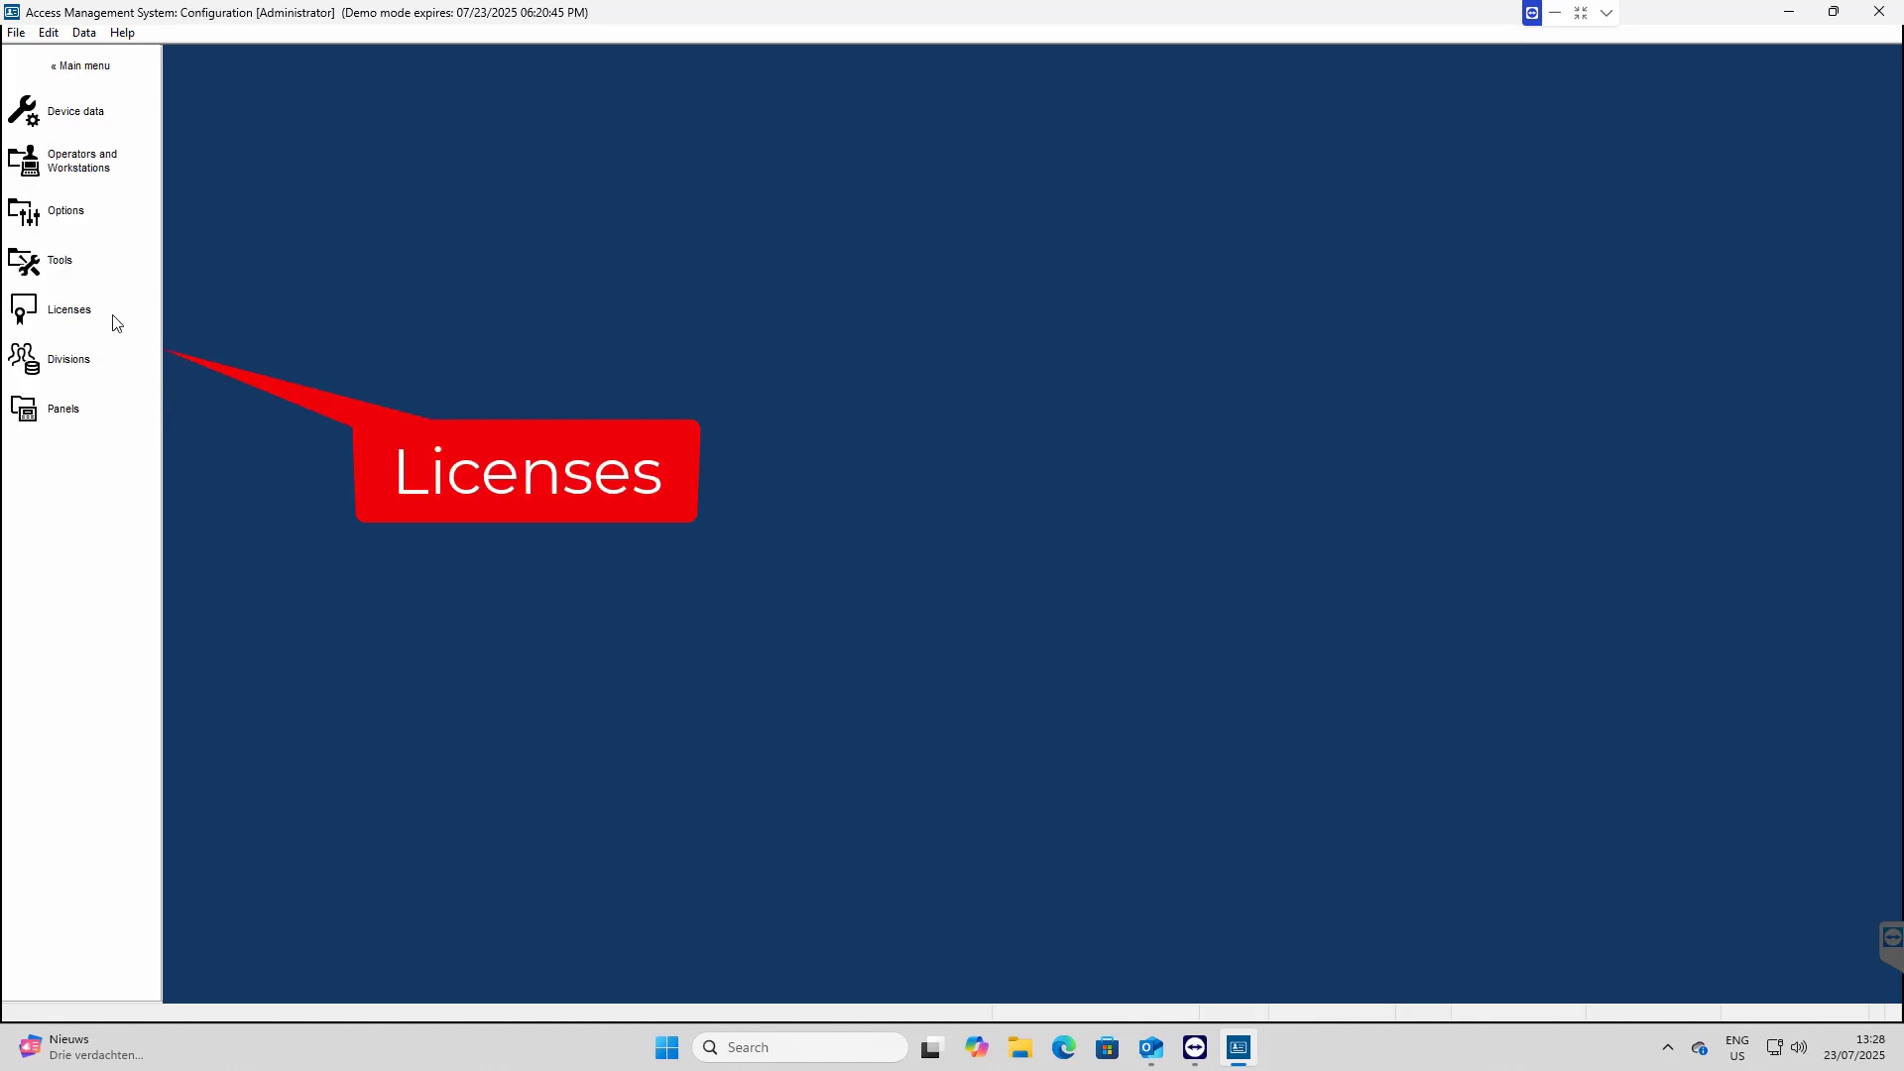
{"action": "left_click", "coordinate": [112, 316]}
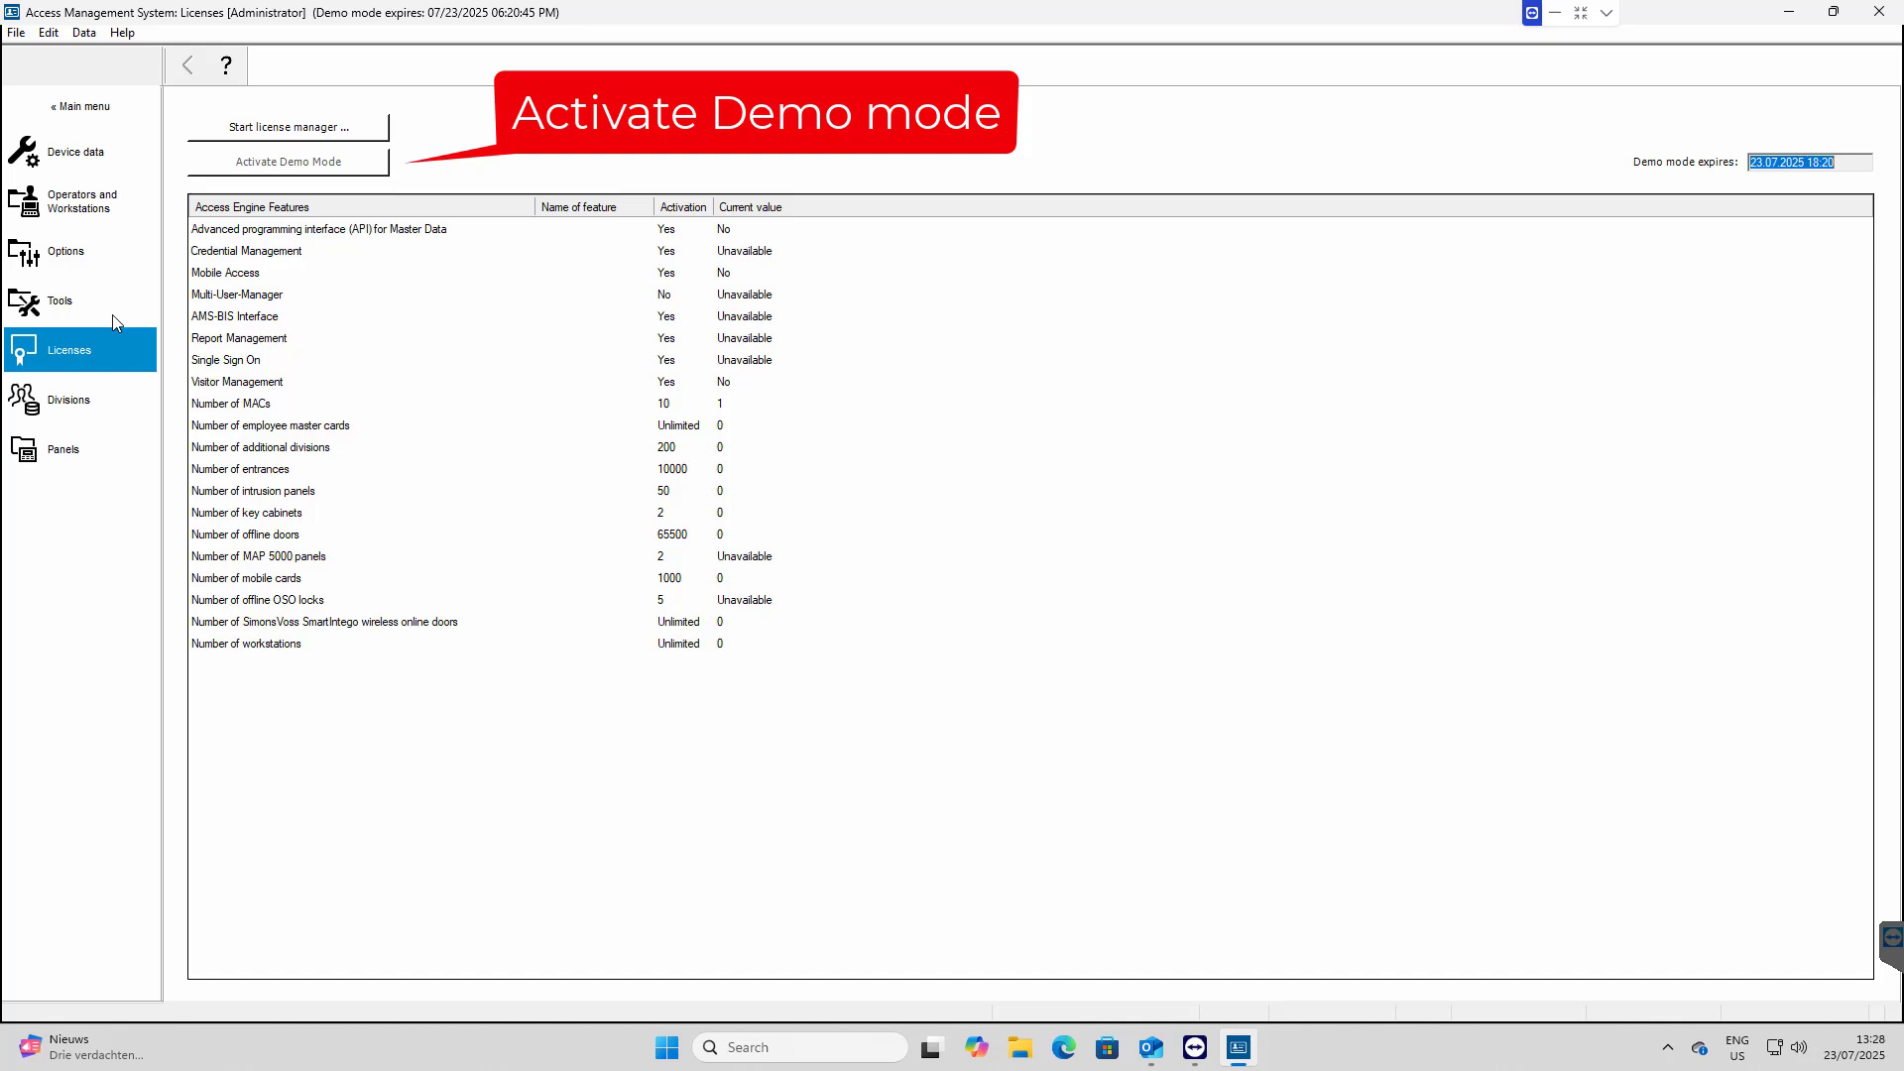
{"action": "left_click", "coordinate": [276, 127]}
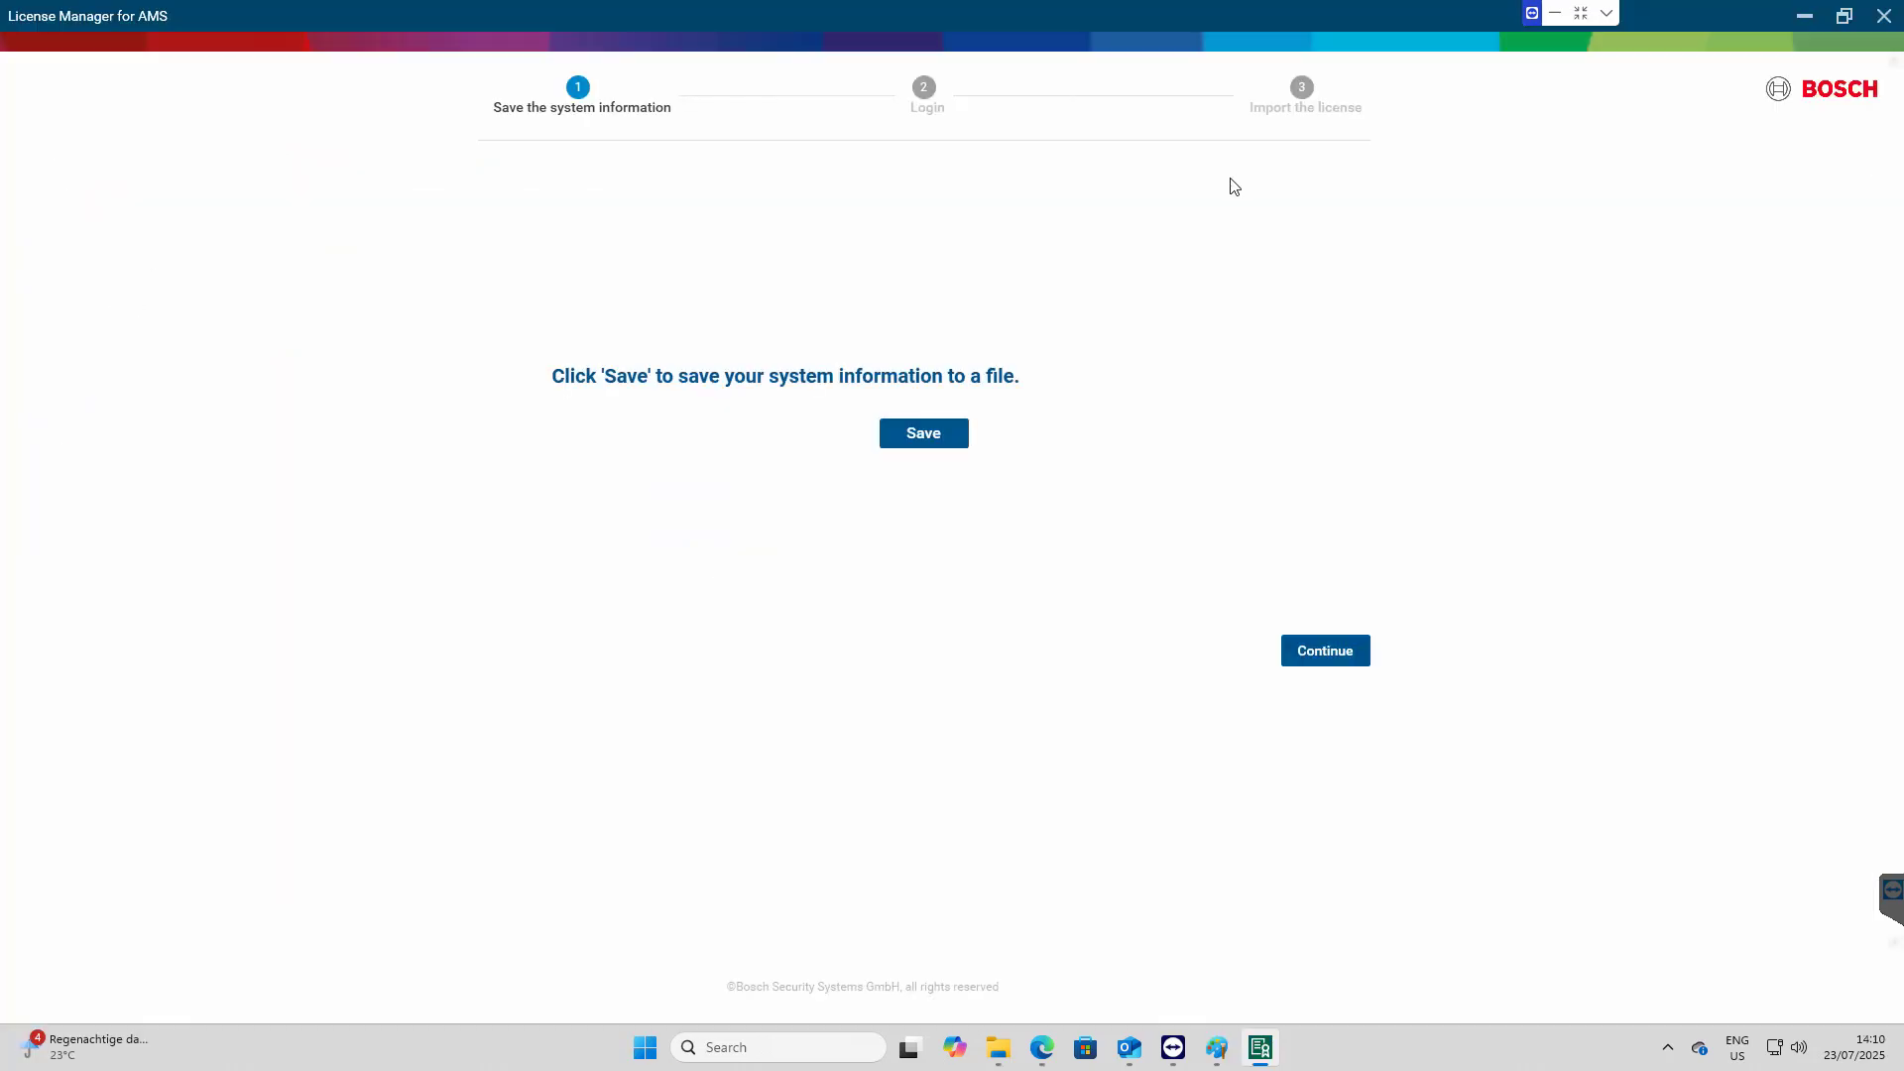
Save the system information to the Desktop as a JSON file named sysinfo
{"action": "left_click", "coordinate": [957, 439]}
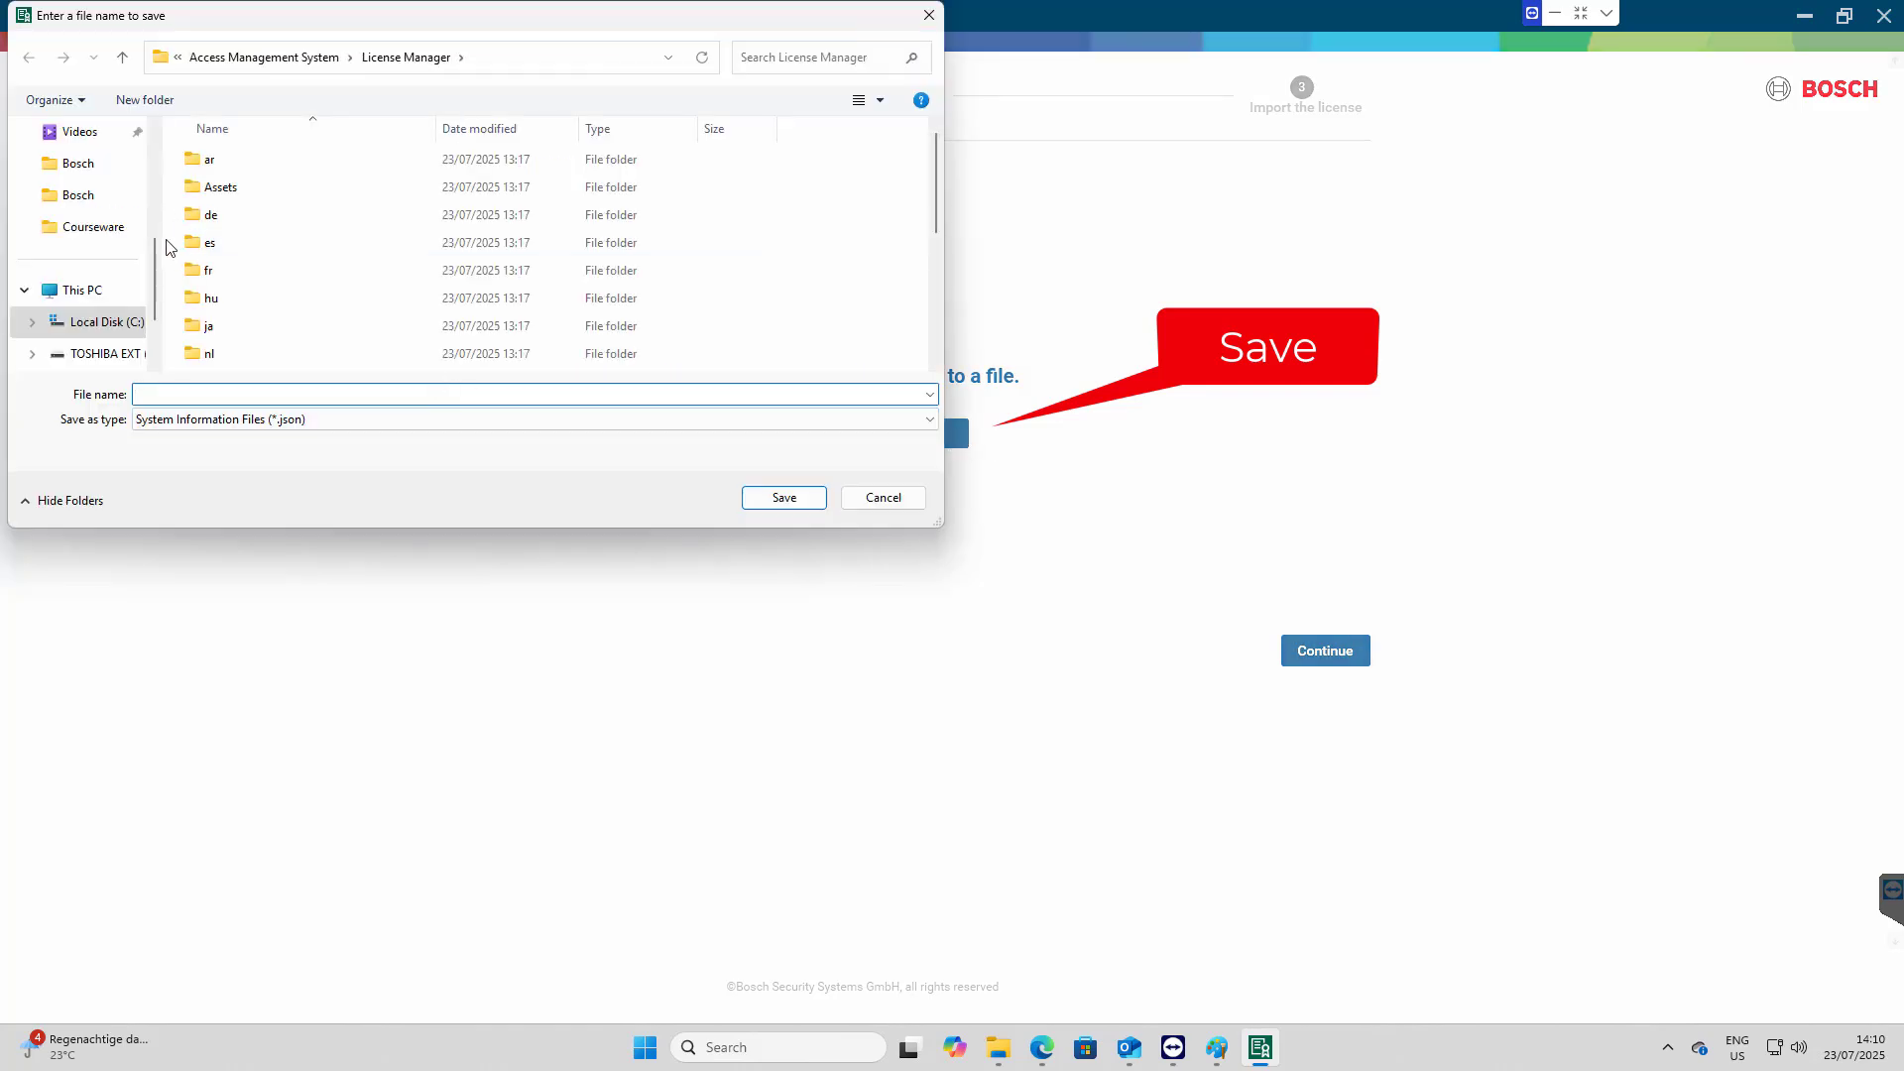
{"action": "left_click_drag", "start_coordinate": [158, 256], "coordinate": [165, 145]}
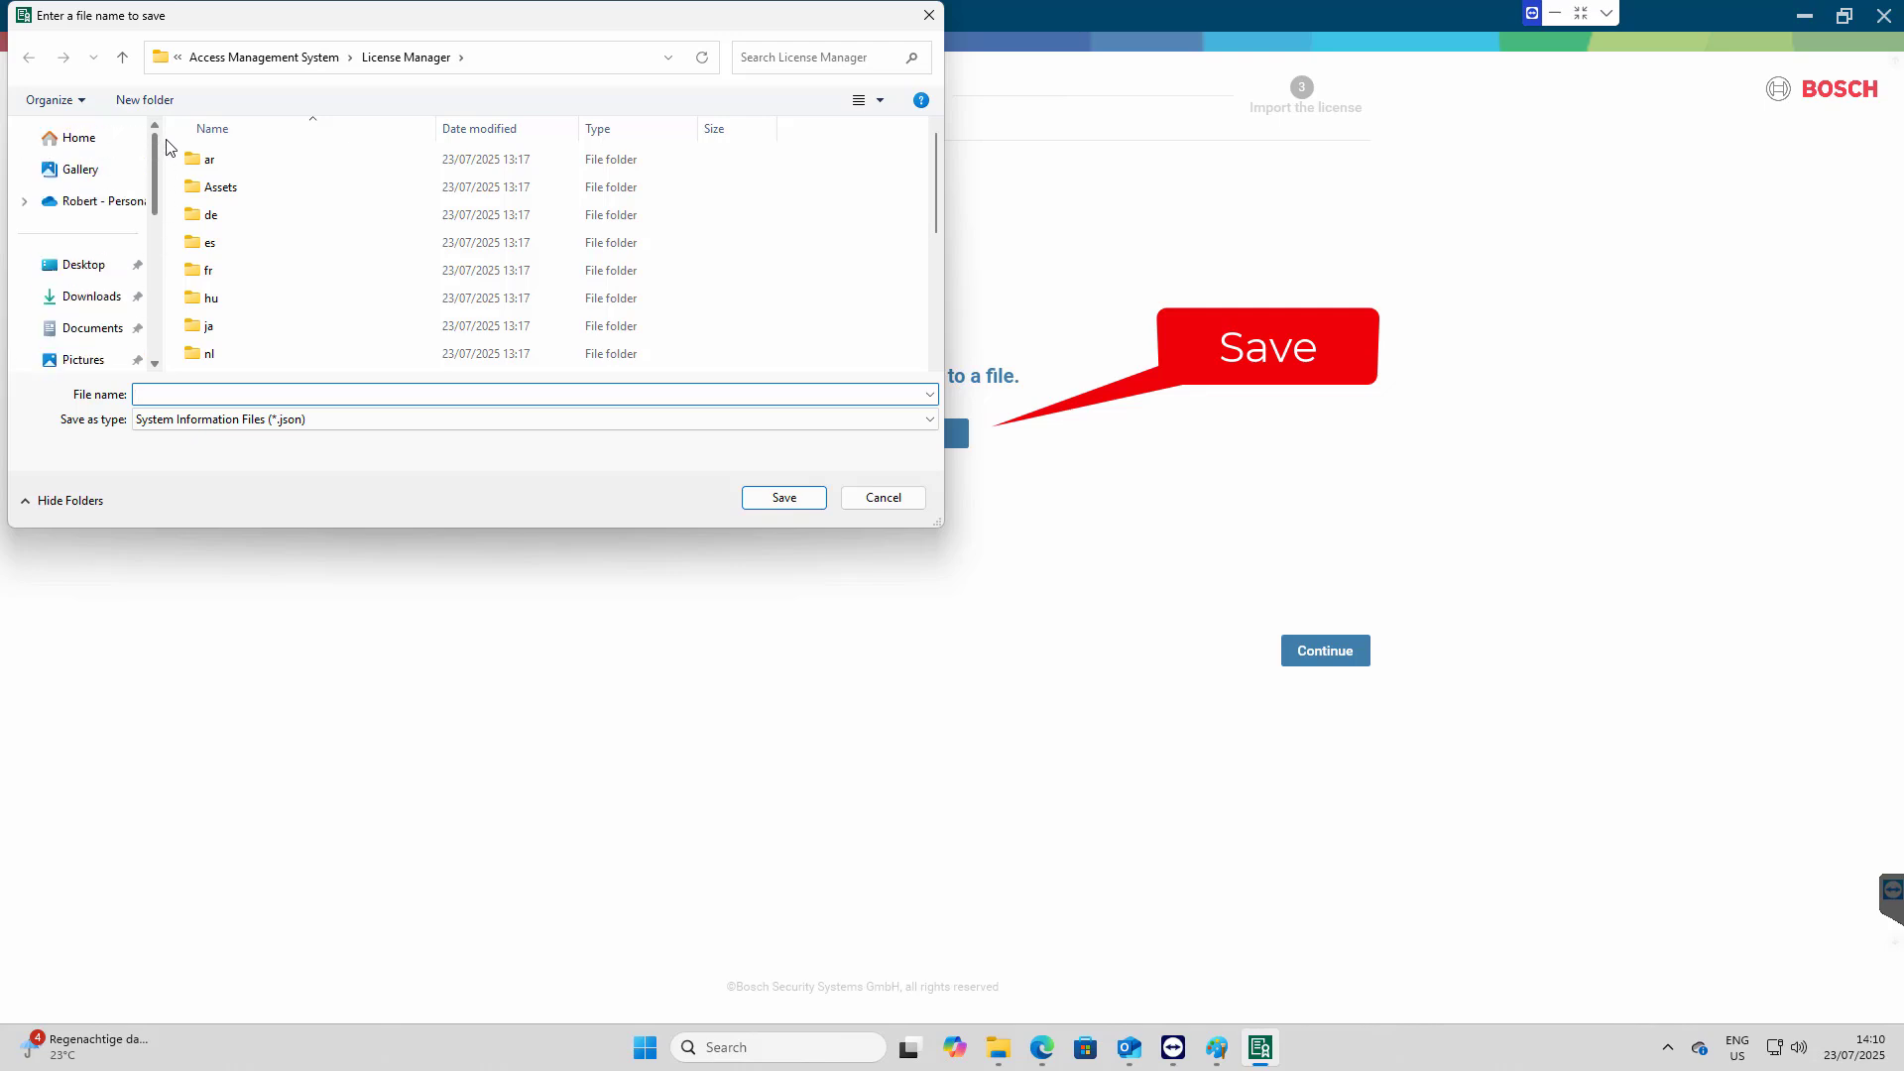
{"action": "left_click", "coordinate": [94, 268]}
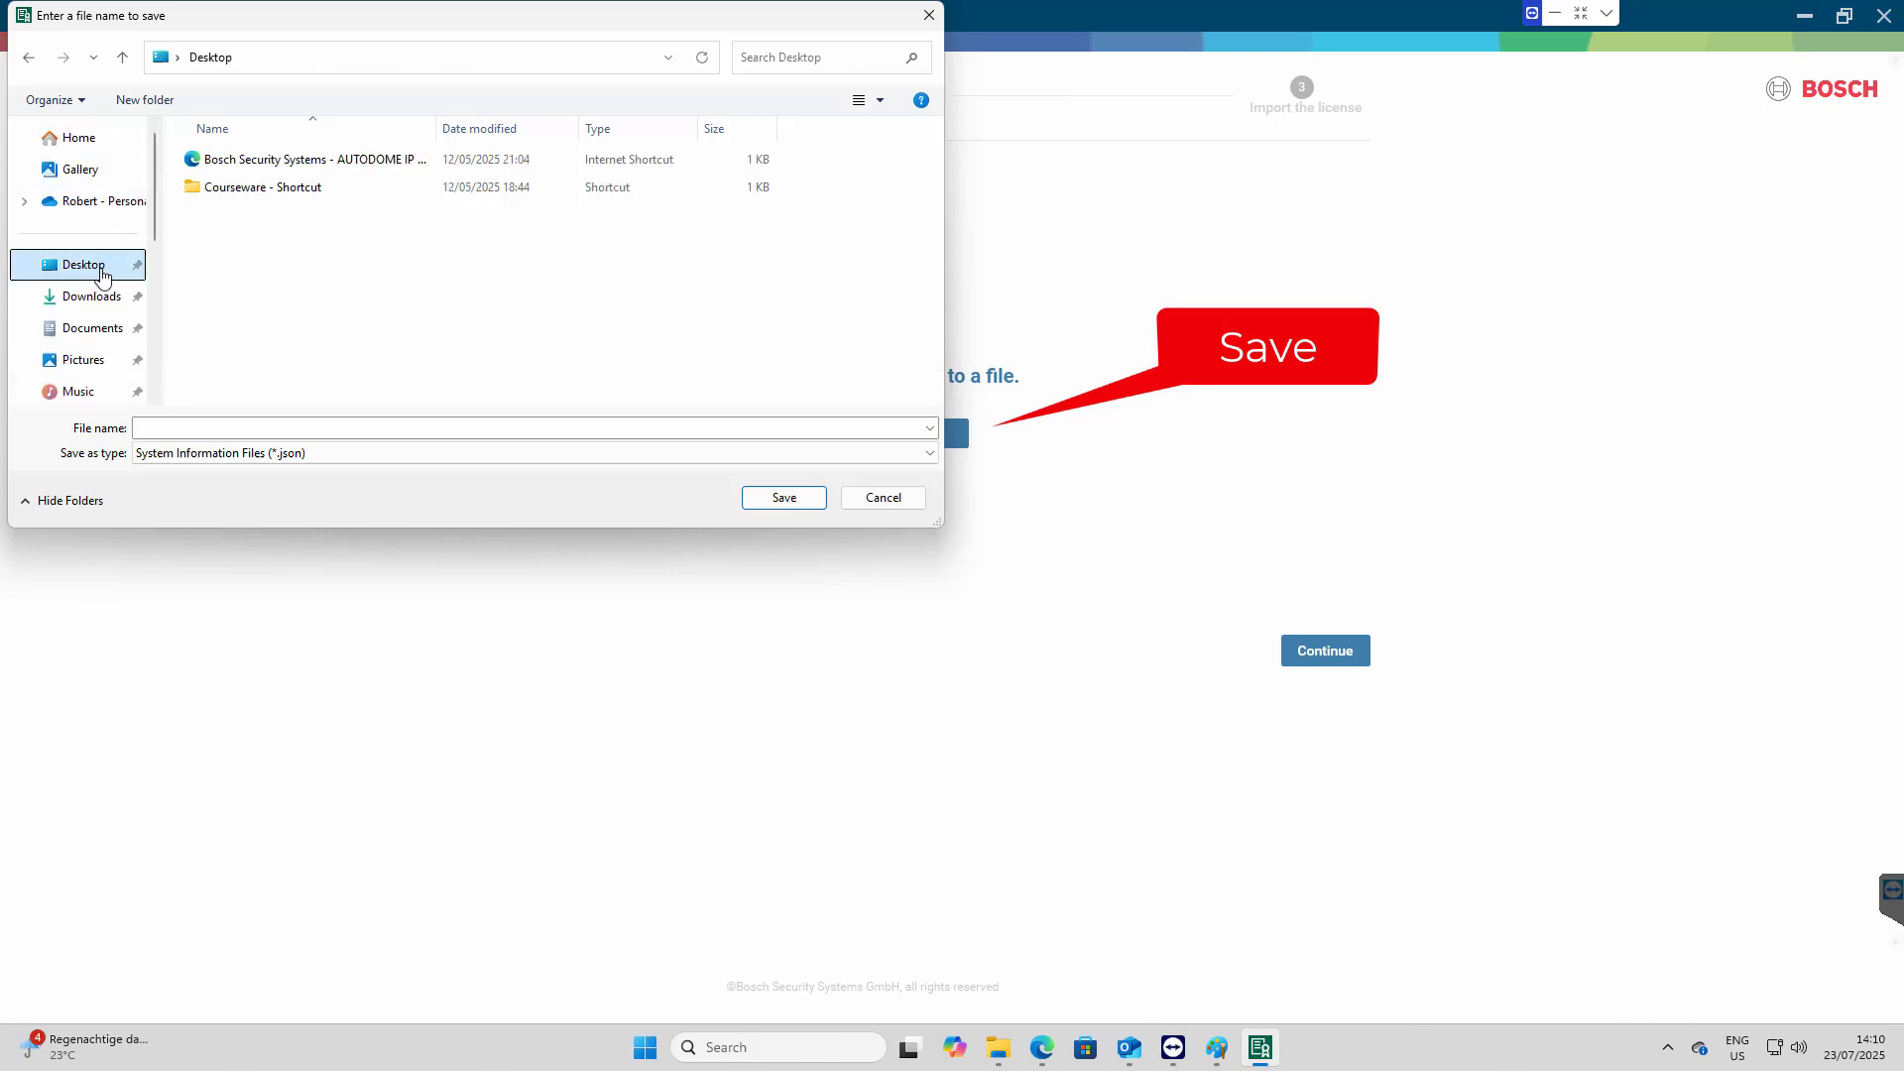
{"action": "left_click", "coordinate": [189, 428]}
{"action": "type", "text": "sysin"}
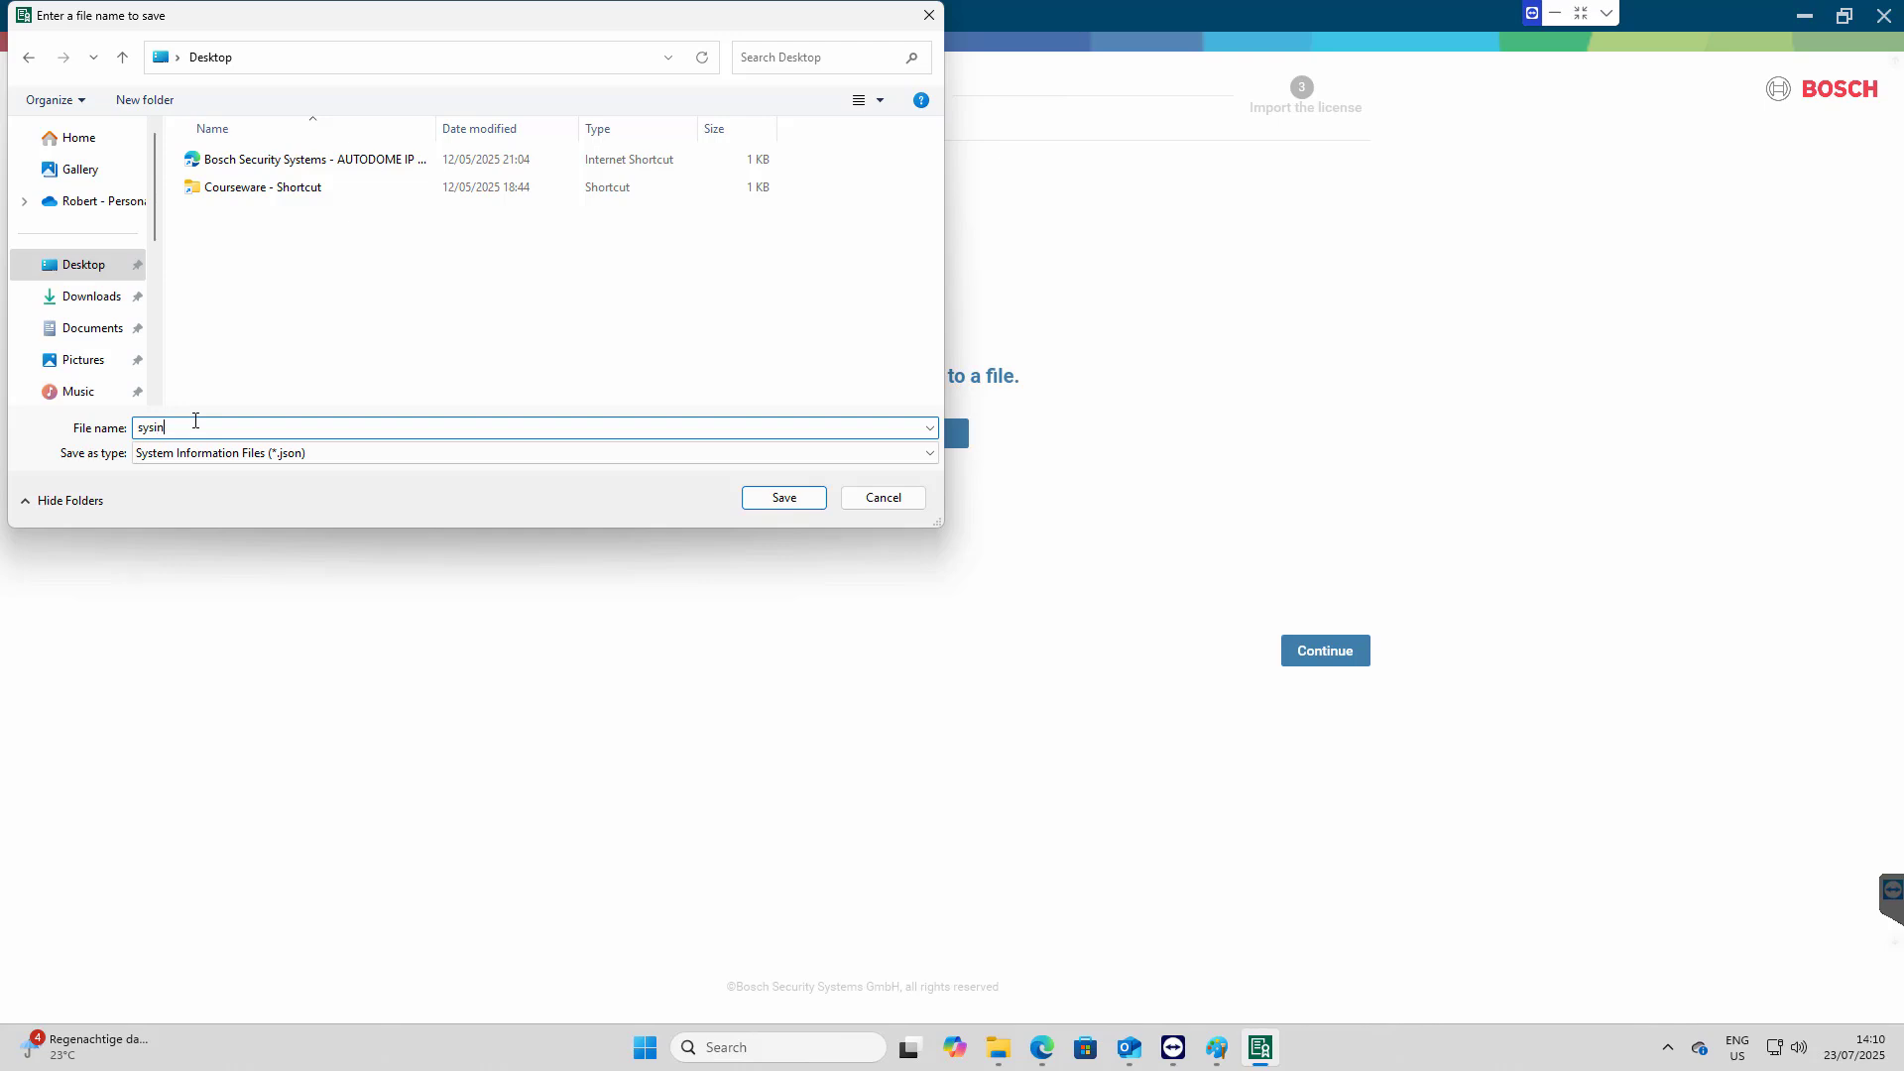
{"action": "type", "text": "fo"}
{"action": "left_click", "coordinate": [759, 504]}
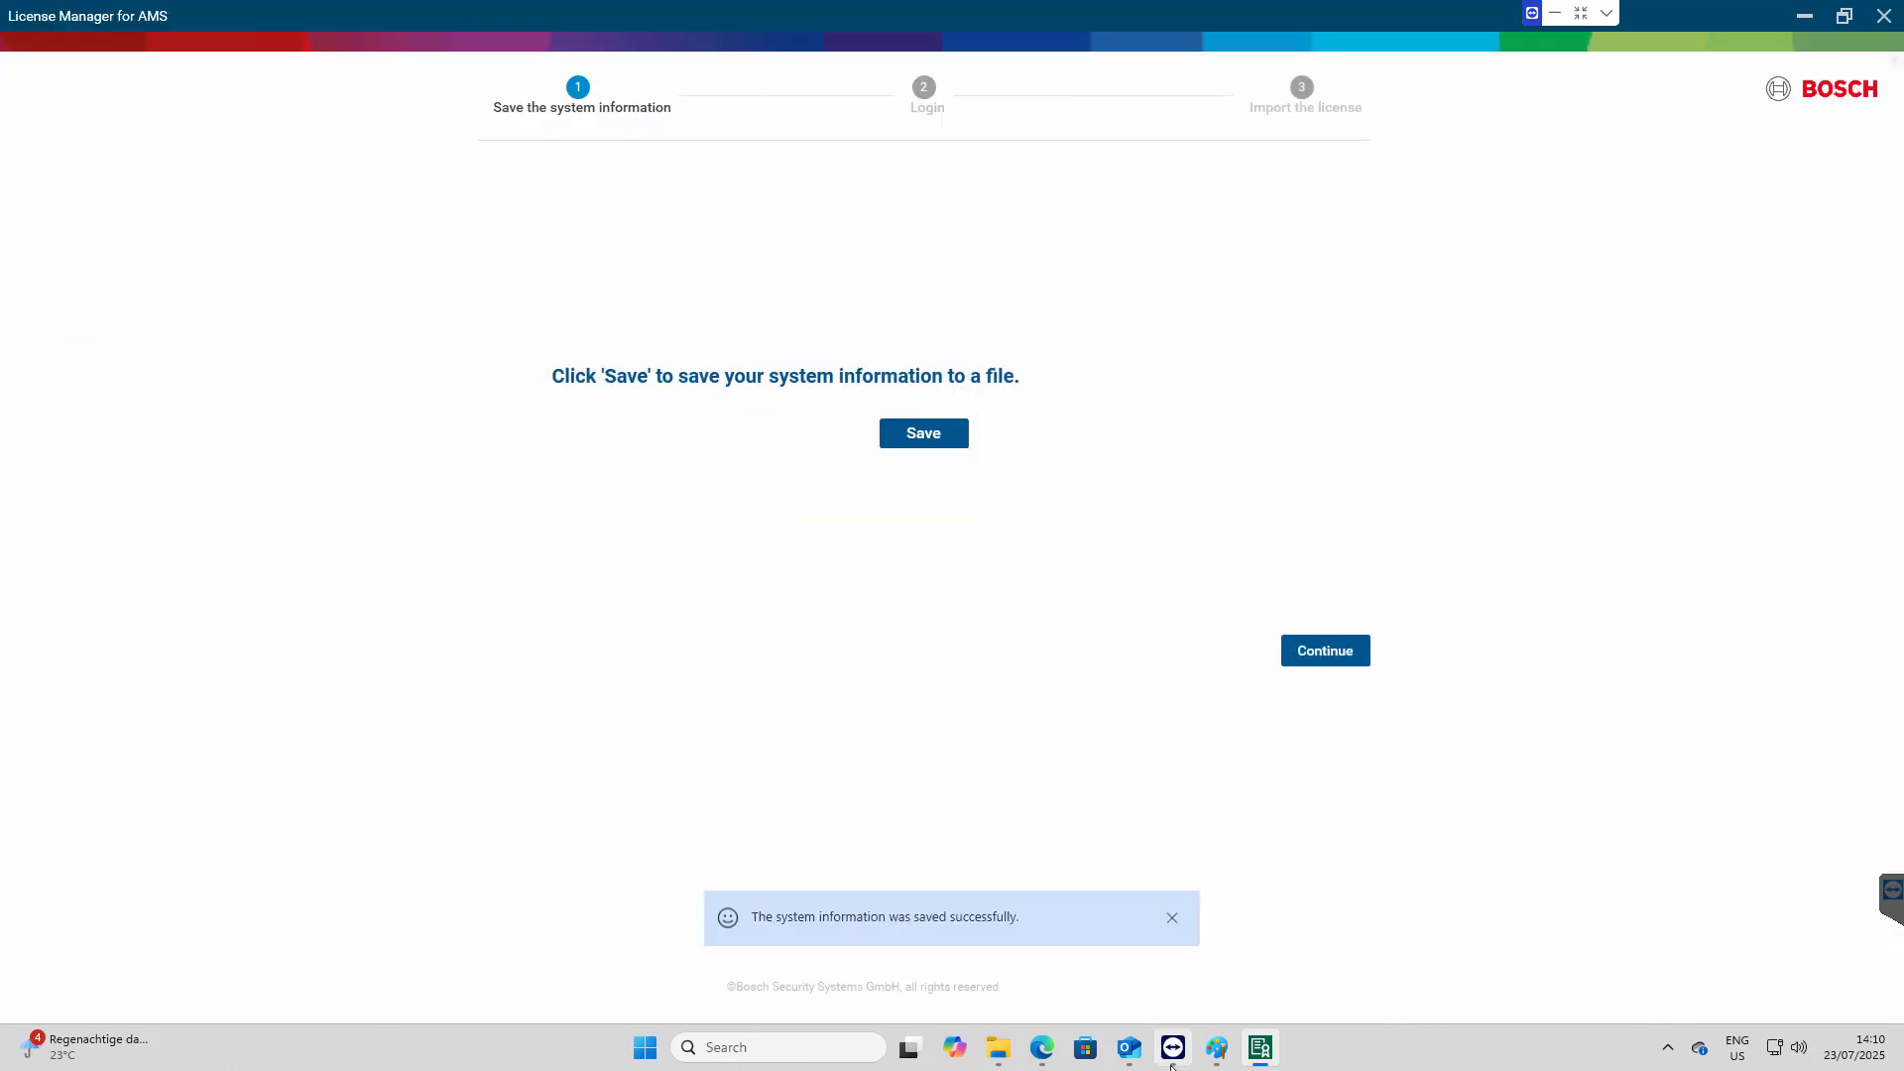
Open the saved sysinfo.json from the Desktop in Notepad, examine its Fingerprint value, and close the file and folder
{"action": "left_click", "coordinate": [994, 1056]}
{"action": "double_click", "coordinate": [338, 363]}
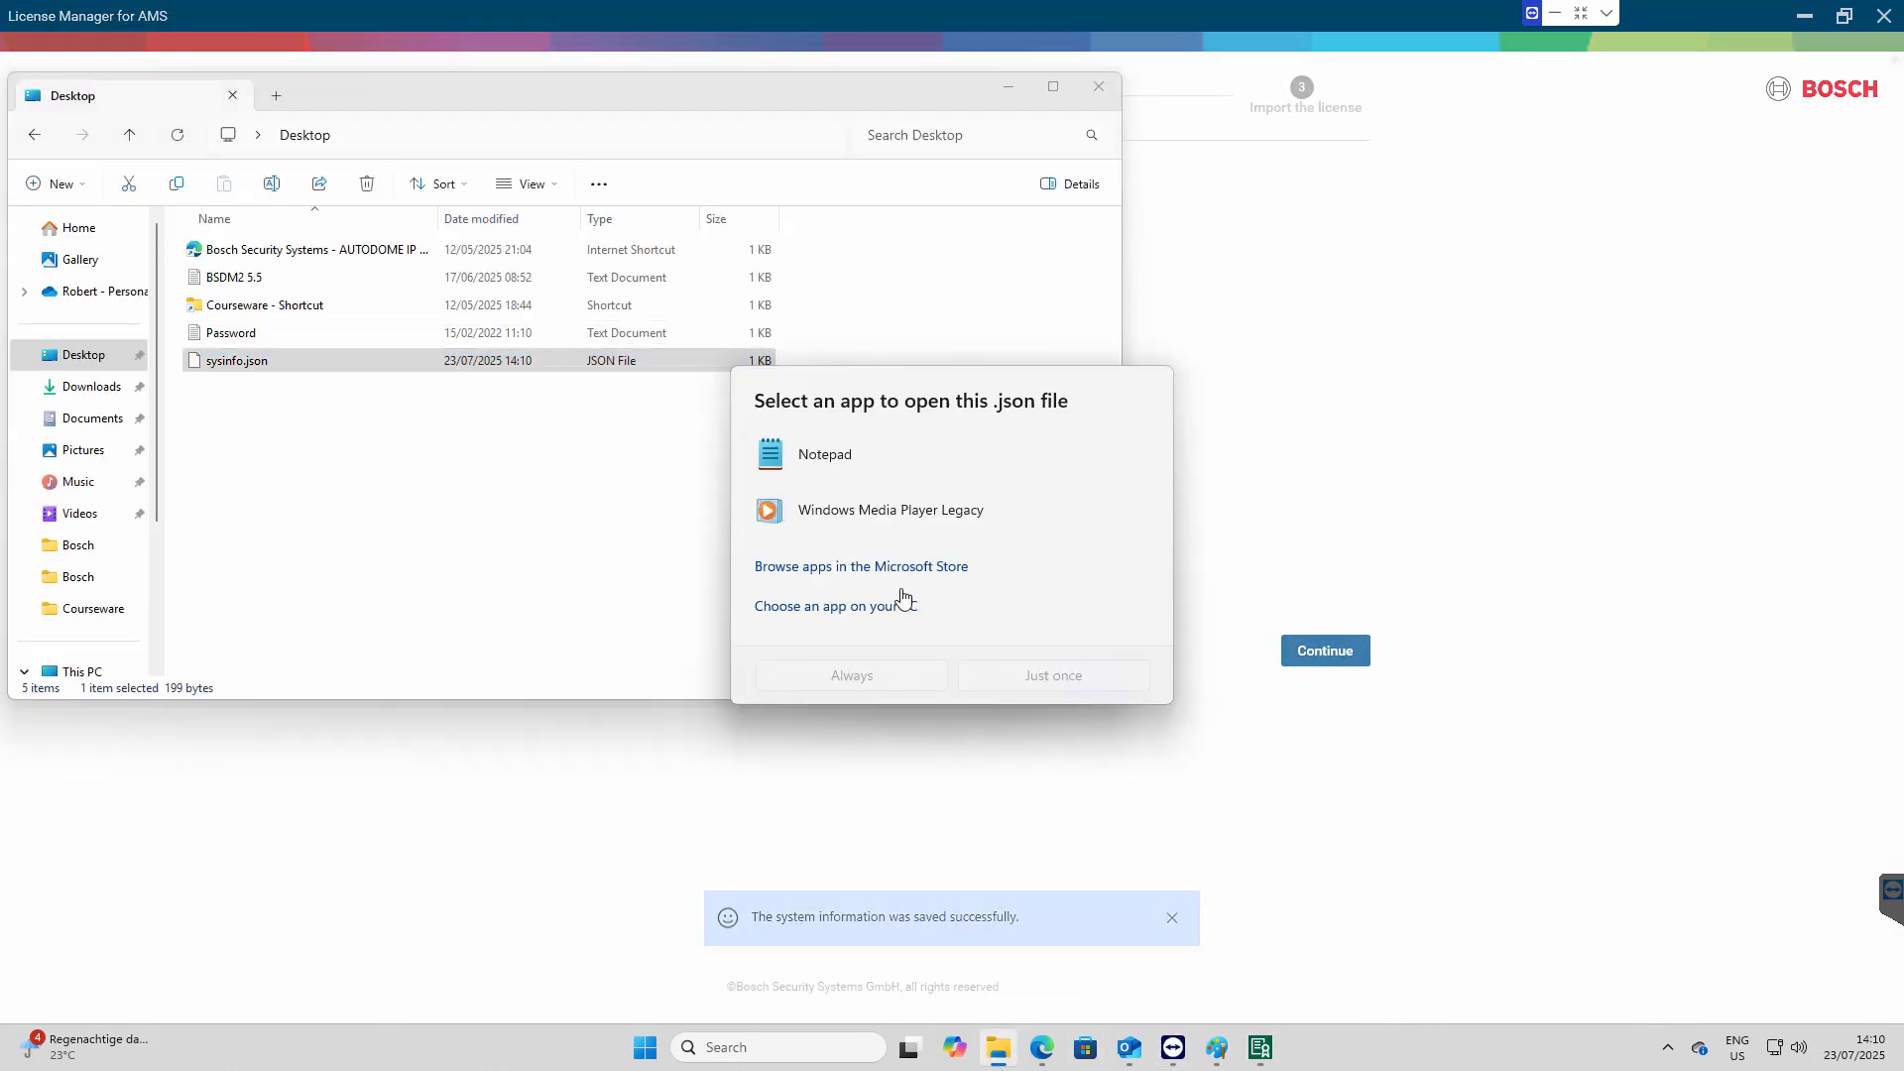
{"action": "left_click", "coordinate": [882, 678]}
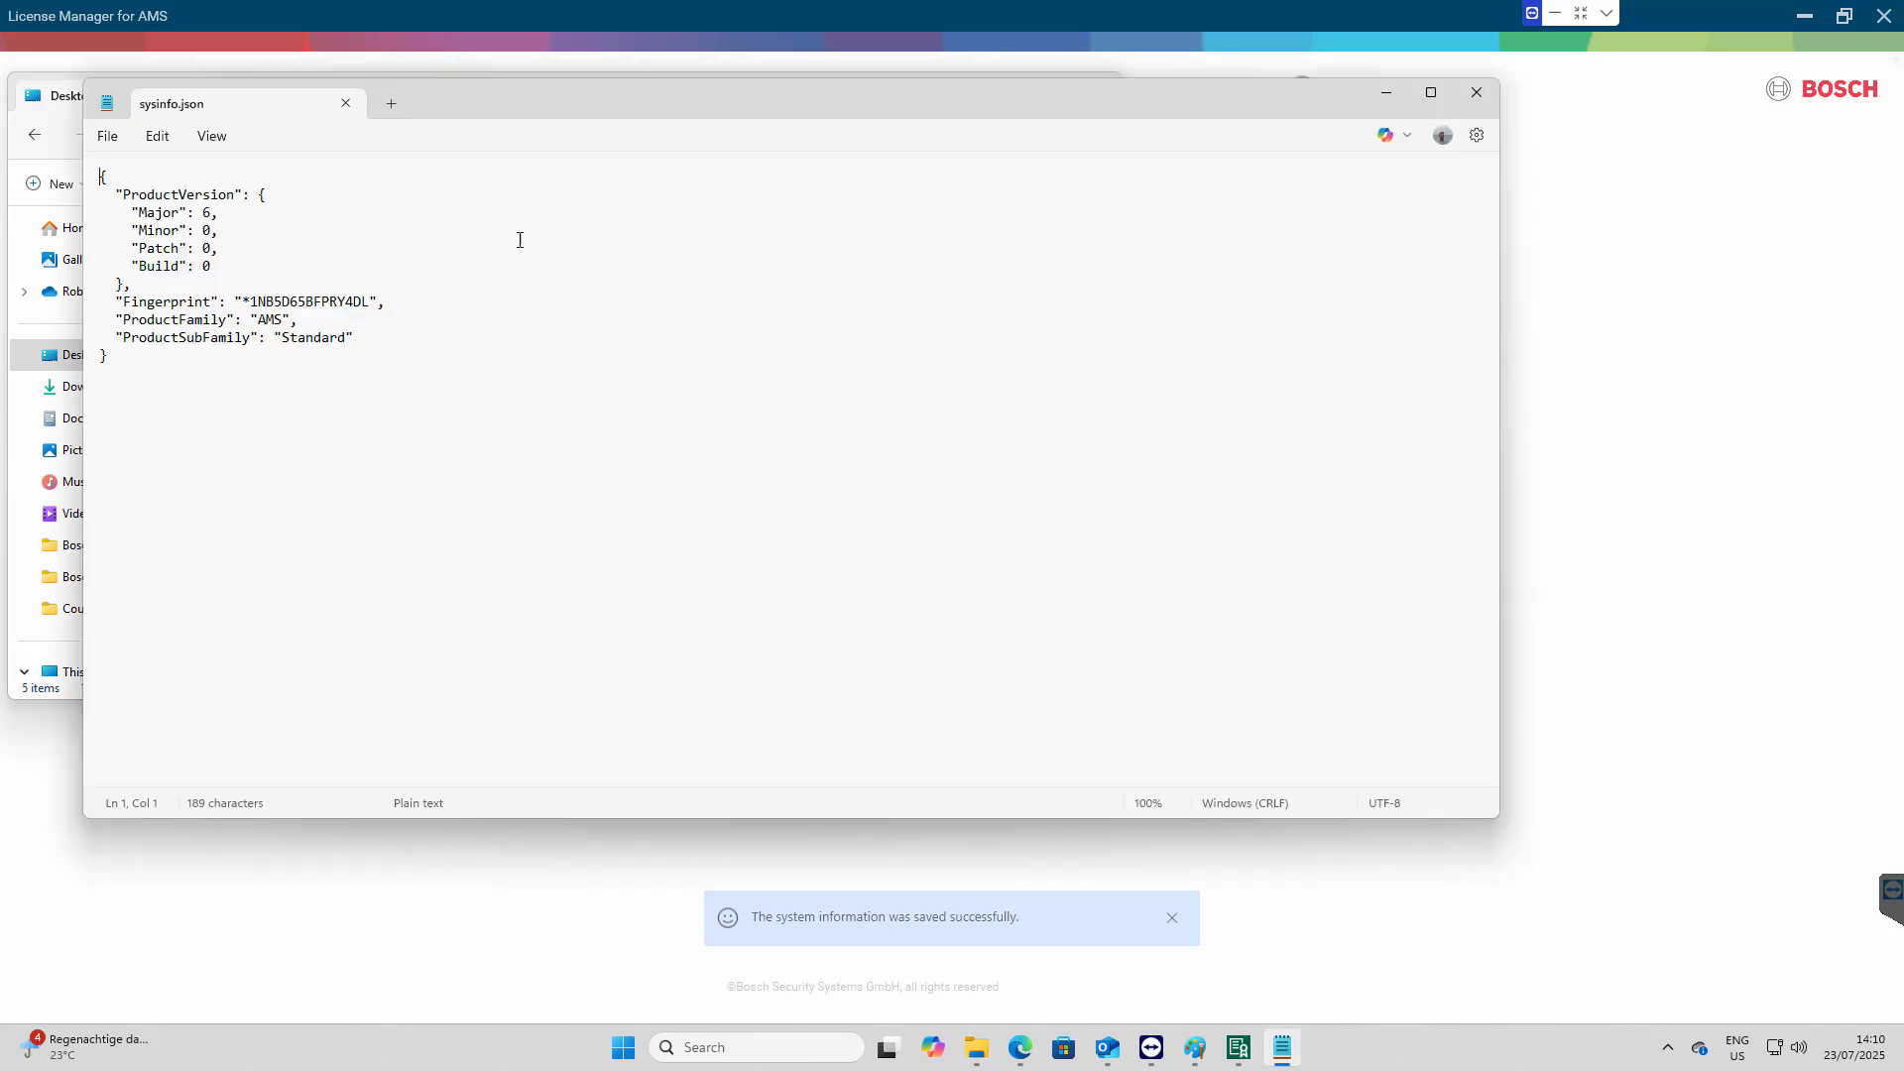
{"action": "left_click_drag", "start_coordinate": [242, 301], "coordinate": [370, 307]}
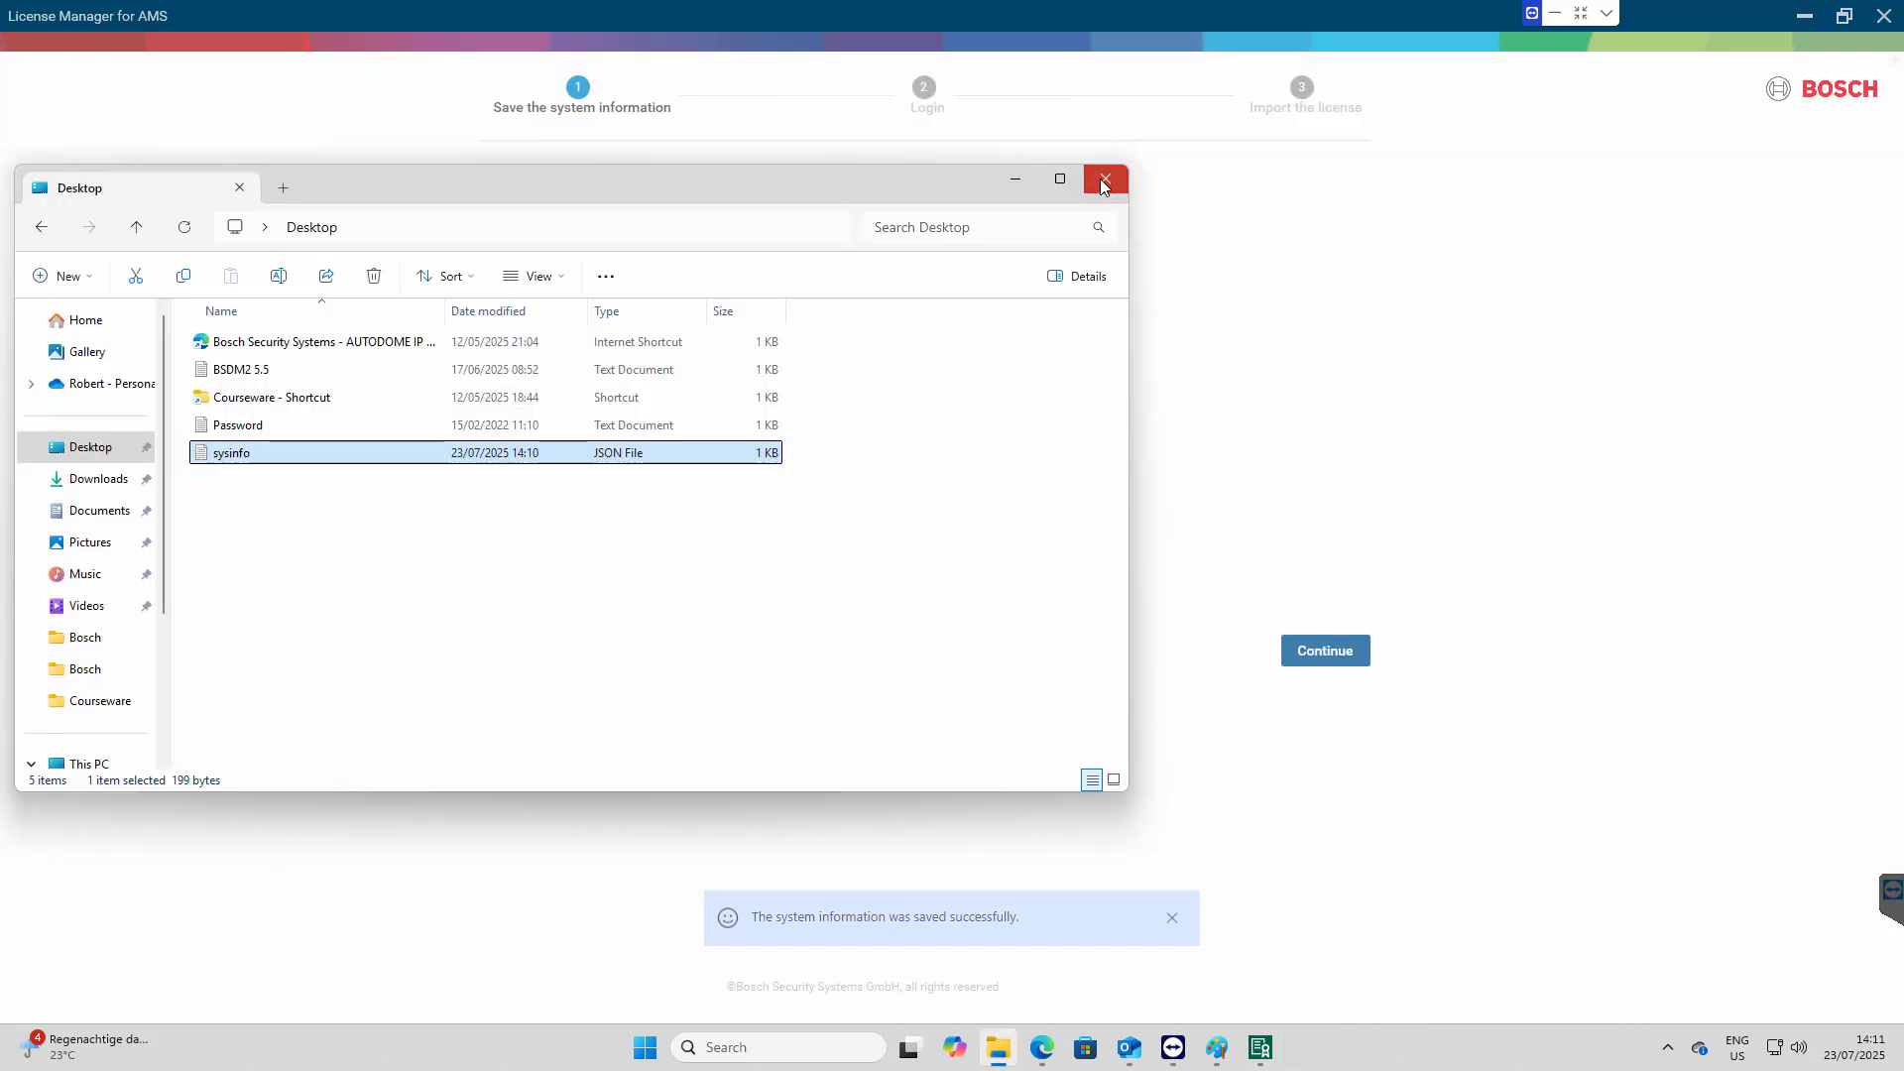
{"action": "left_click", "coordinate": [1102, 182]}
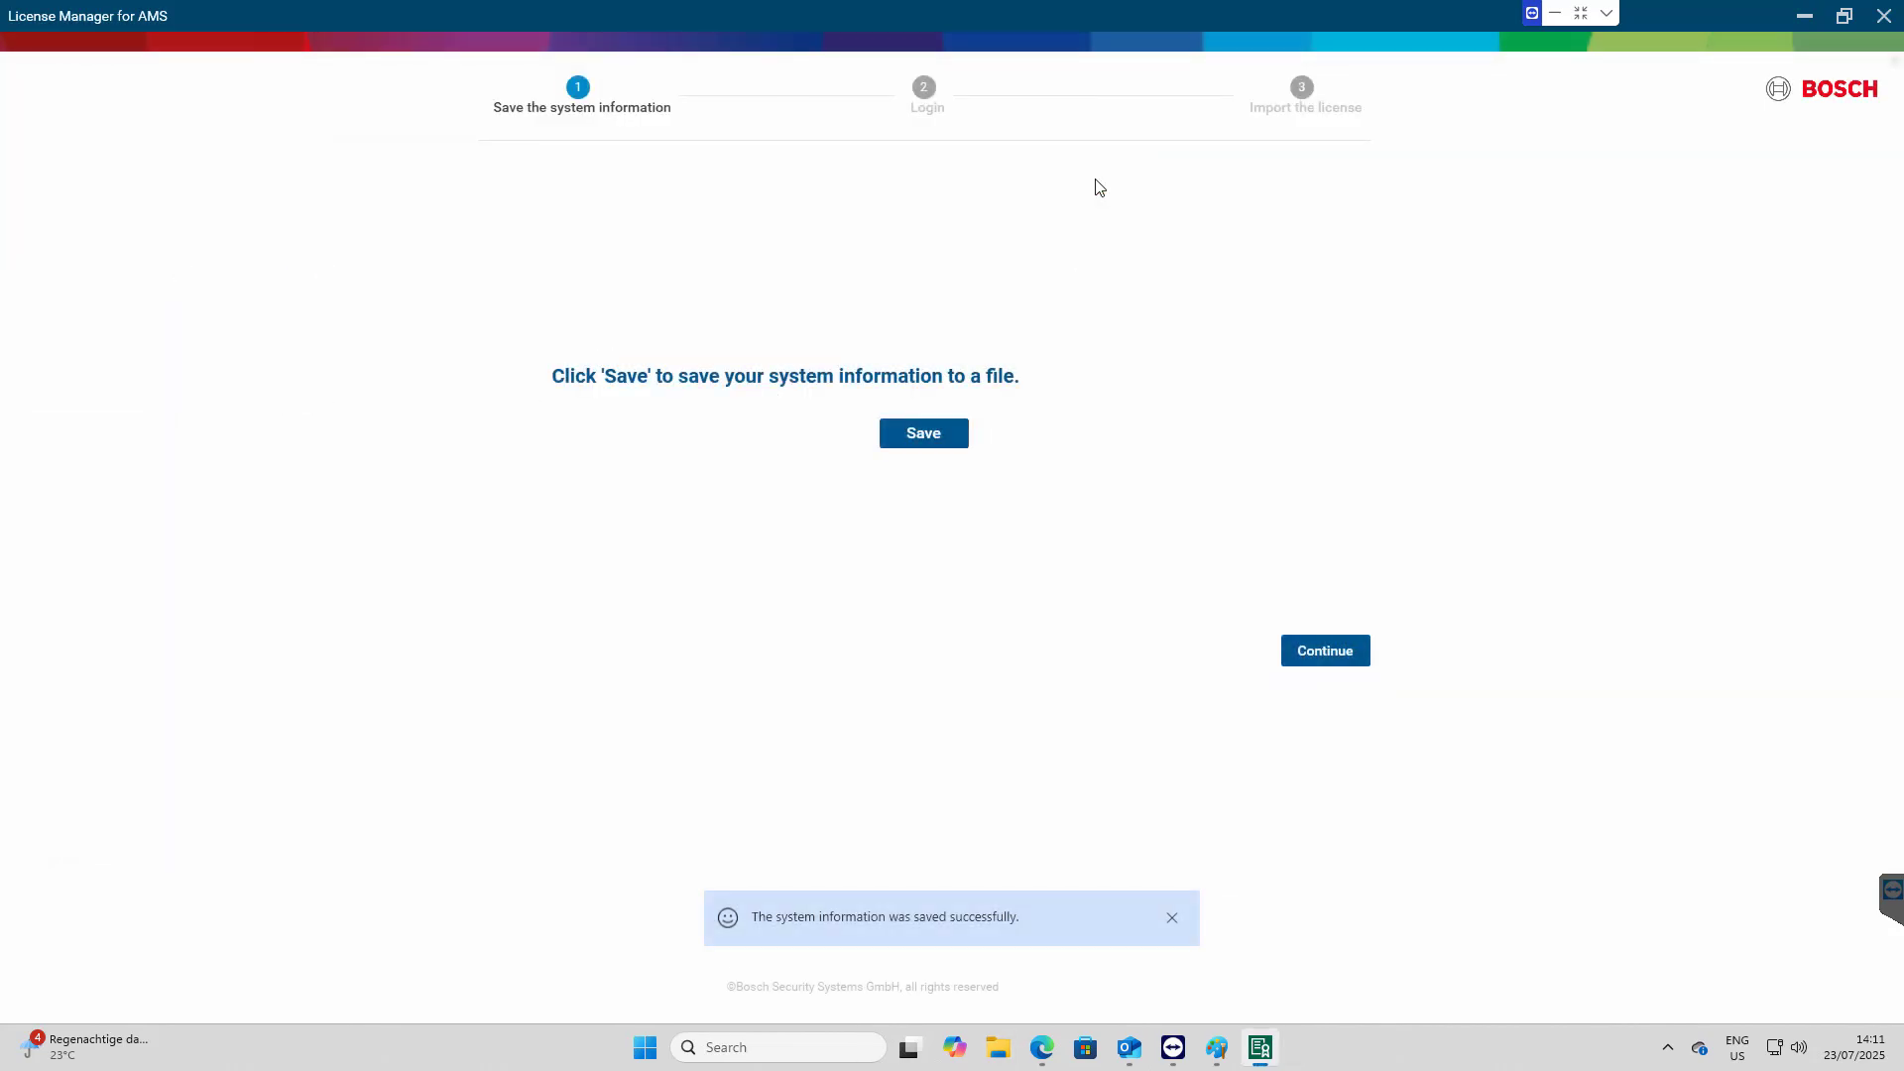
Continue to the license manager's Login stage, open the remote.boschsecurity.com portal and log in with the prefilled credentials
{"action": "left_click", "coordinate": [1307, 651]}
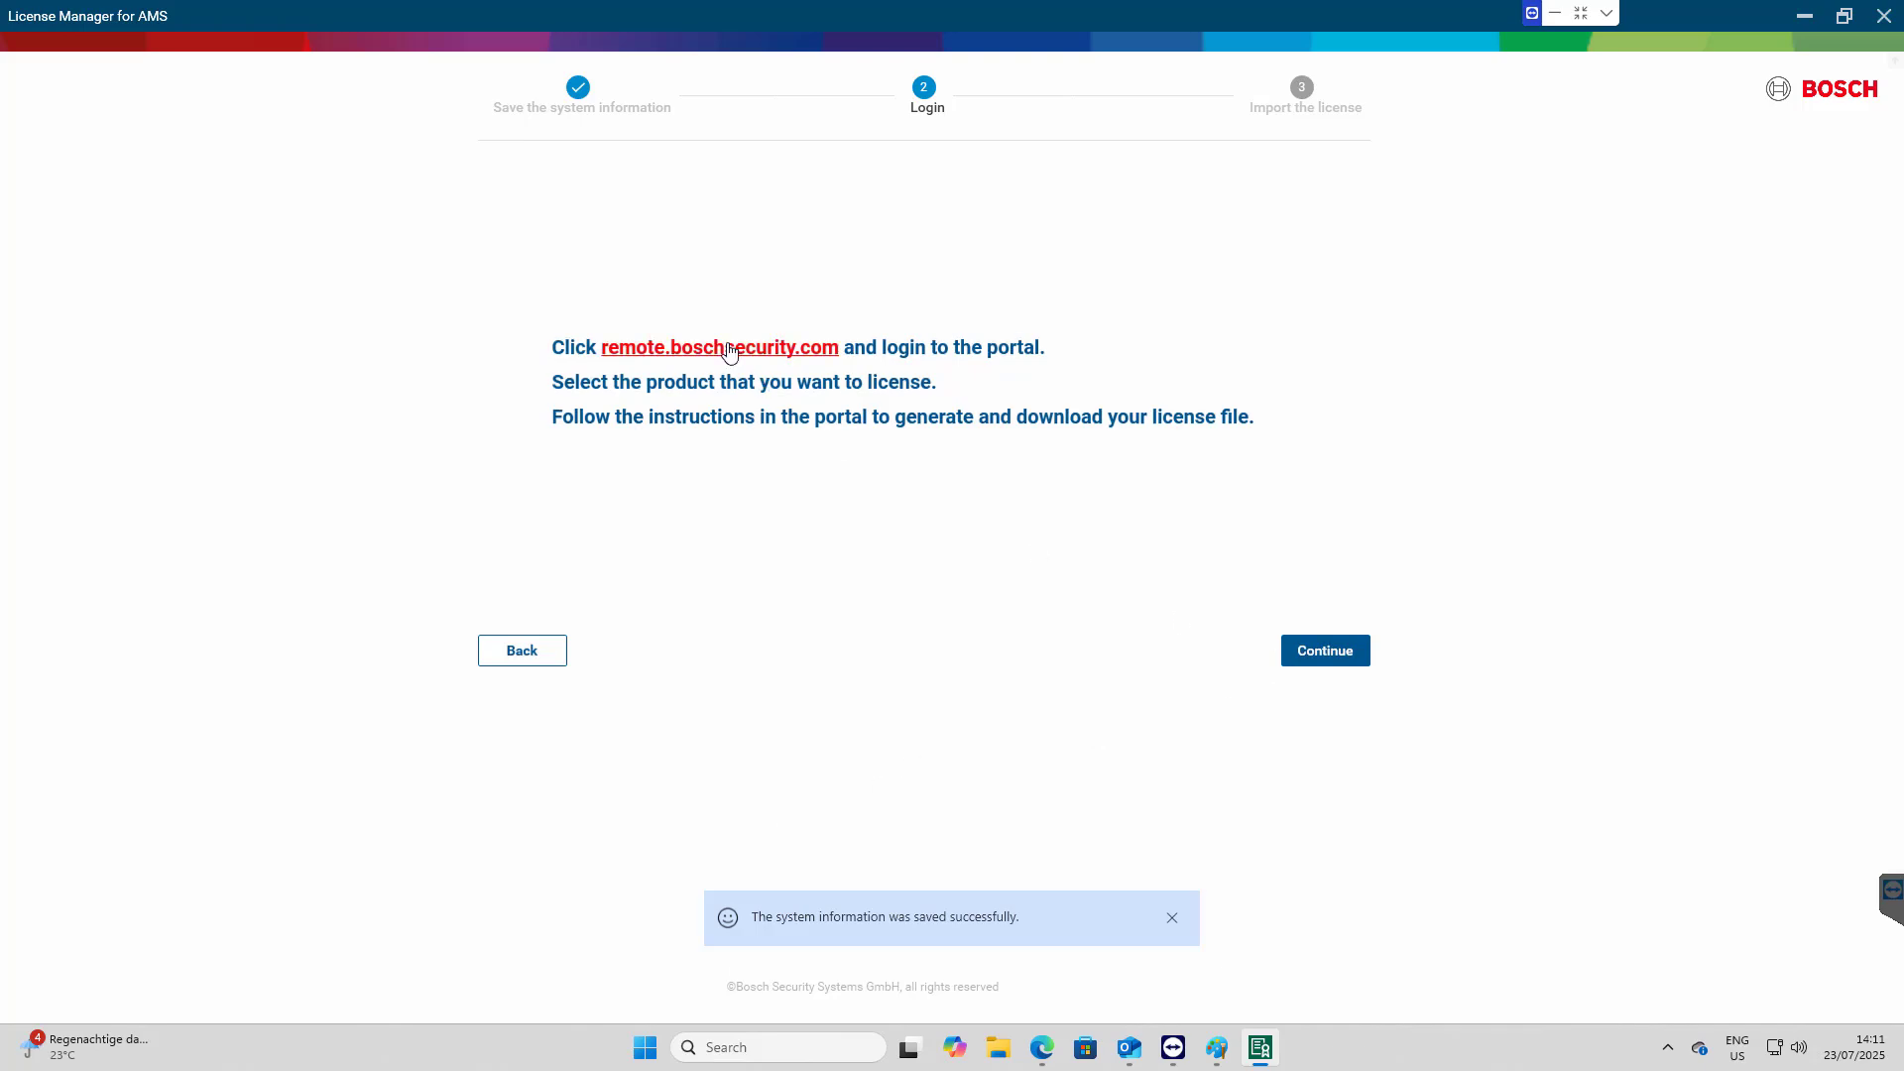
{"action": "left_click", "coordinate": [729, 349]}
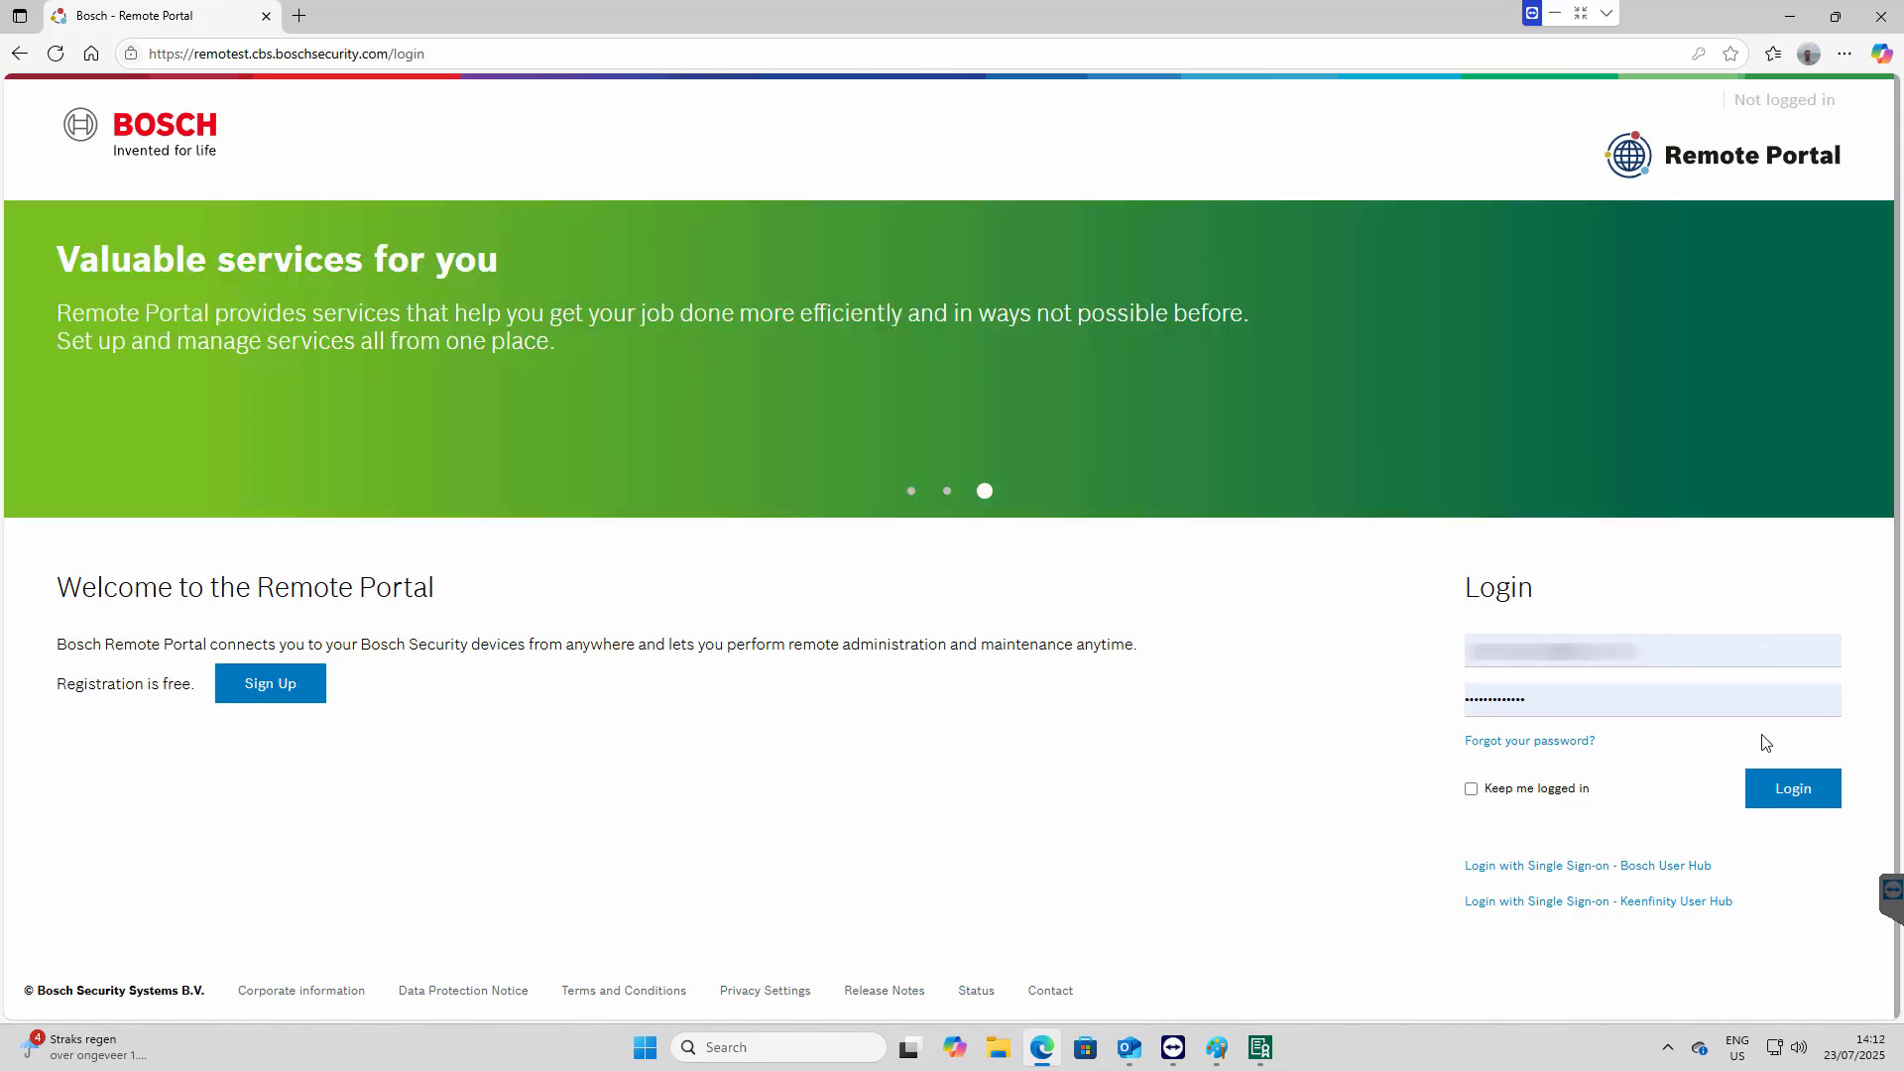
{"action": "left_click", "coordinate": [1782, 798]}
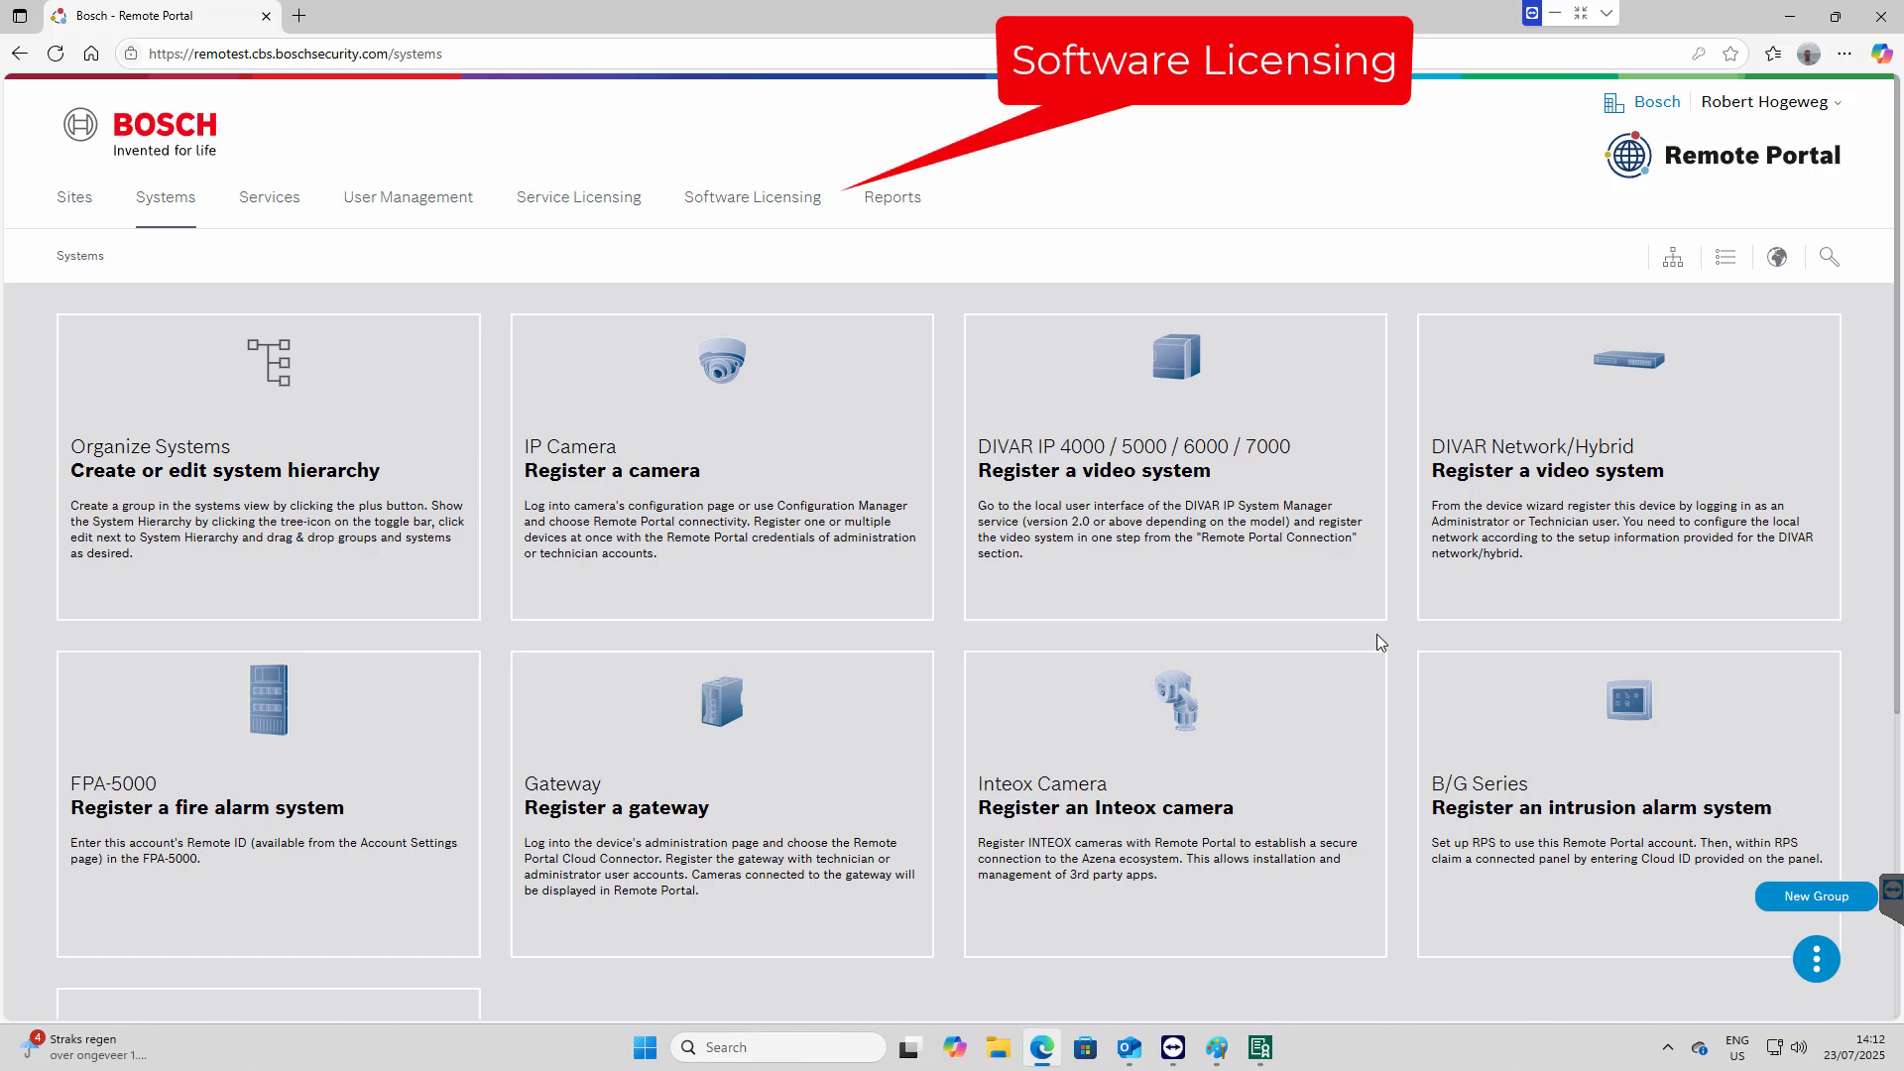
Start a software order claim in the portal's Software Licensing section and name it RoHo Security Base License
{"action": "left_click", "coordinate": [783, 213]}
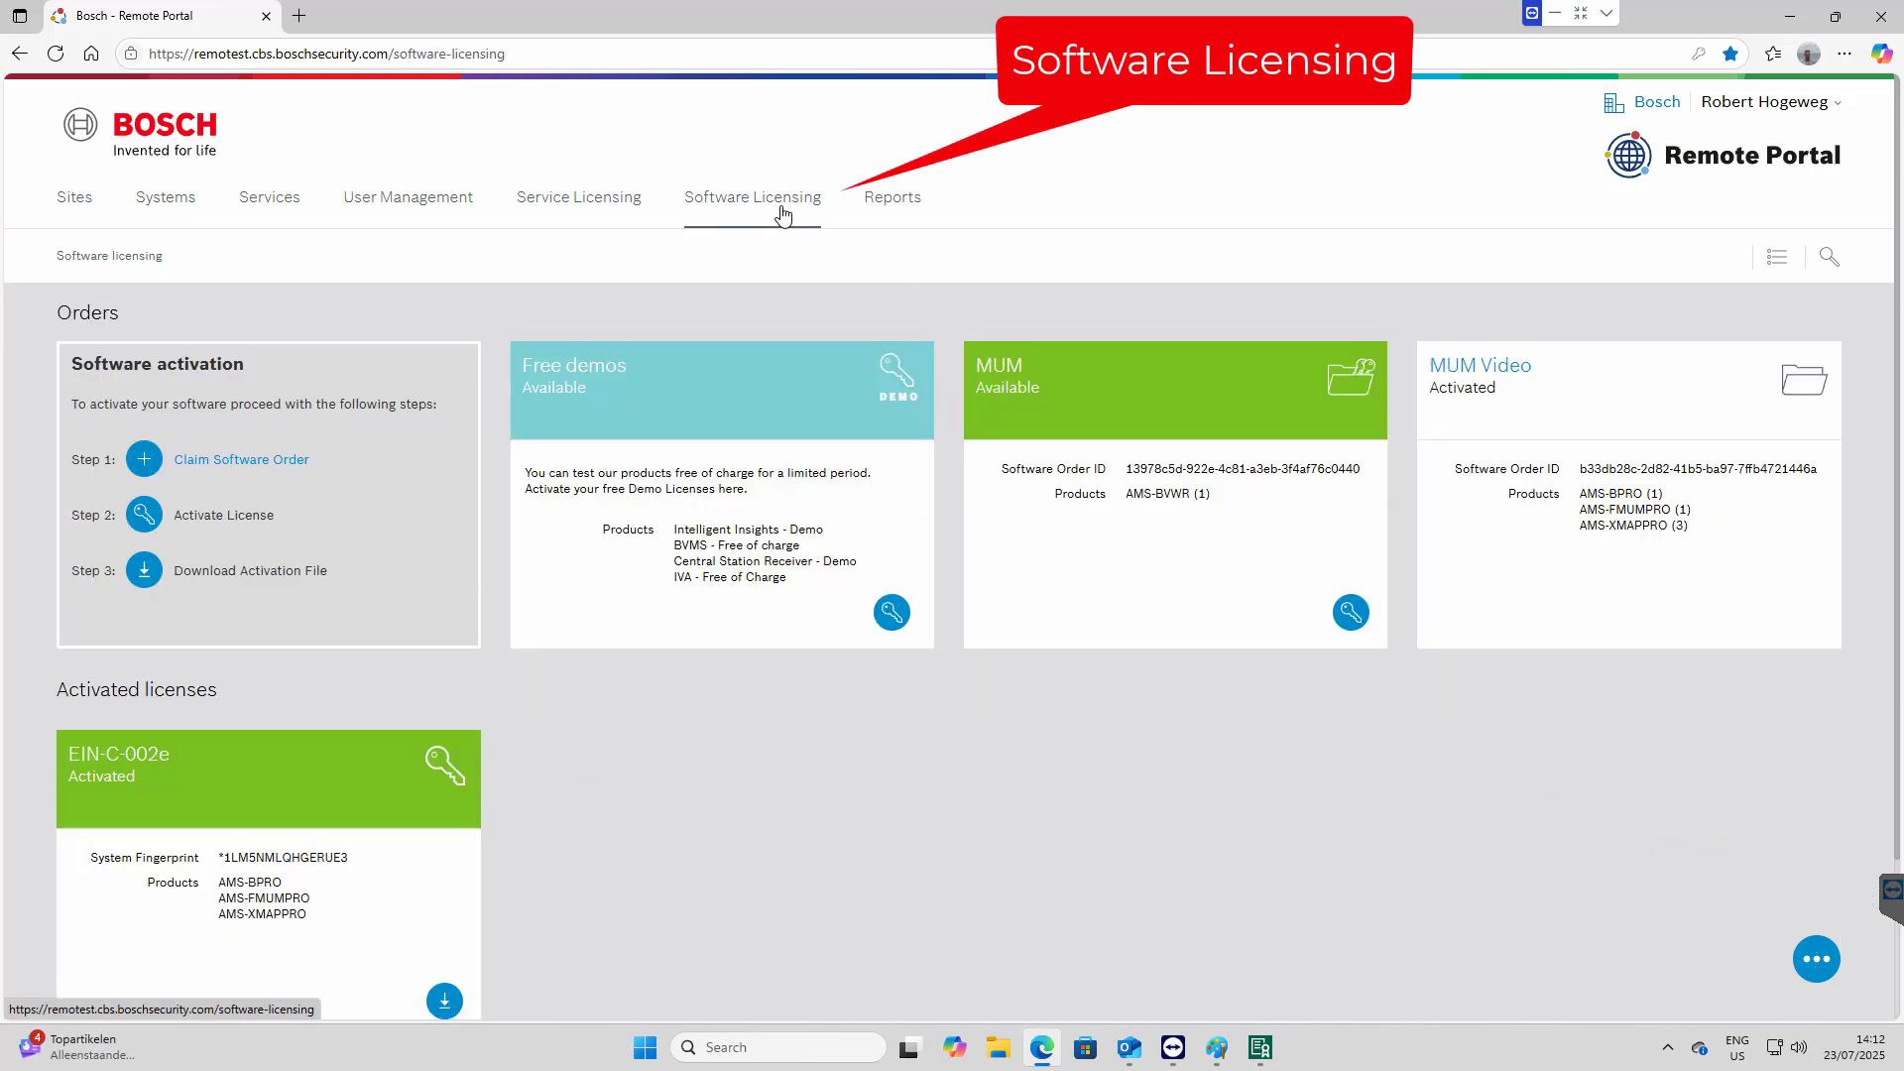
{"action": "left_click", "coordinate": [241, 461]}
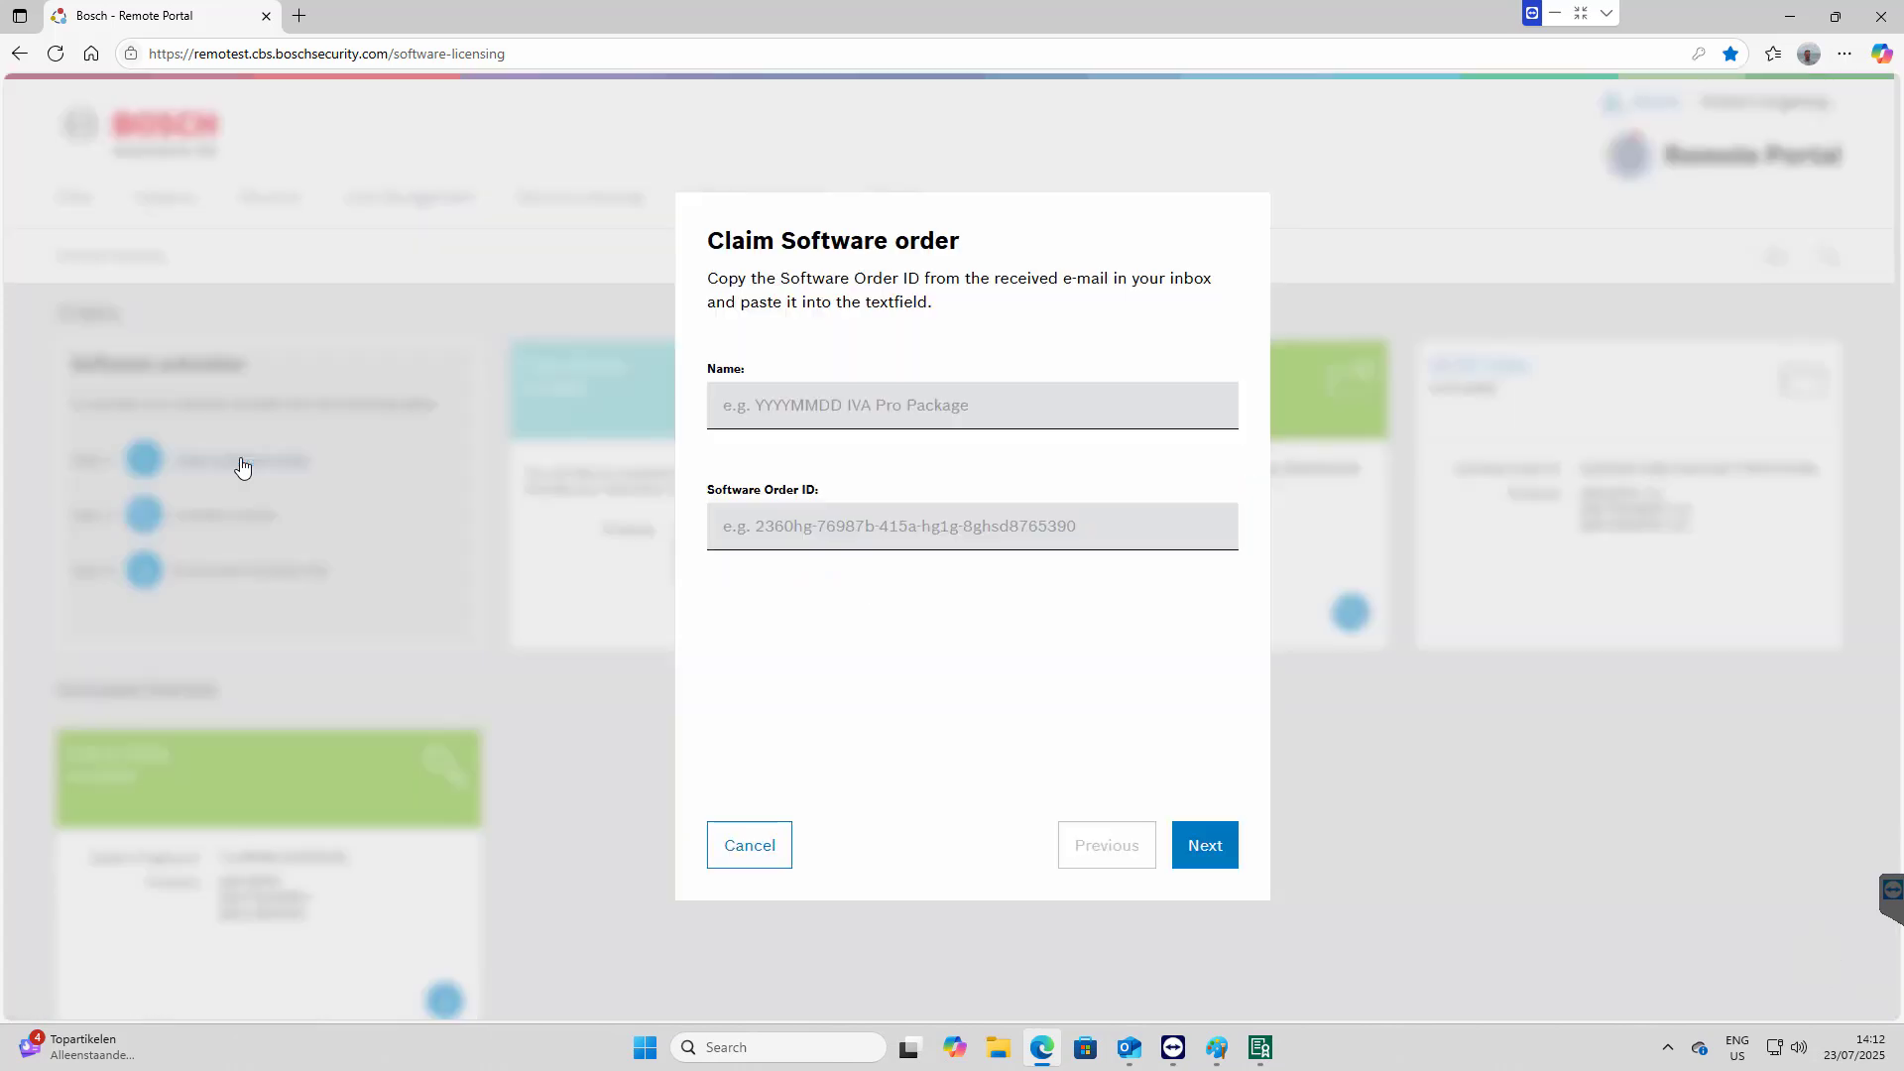
{"action": "left_click", "coordinate": [809, 409]}
{"action": "type", "text": "RoHo Security B"}
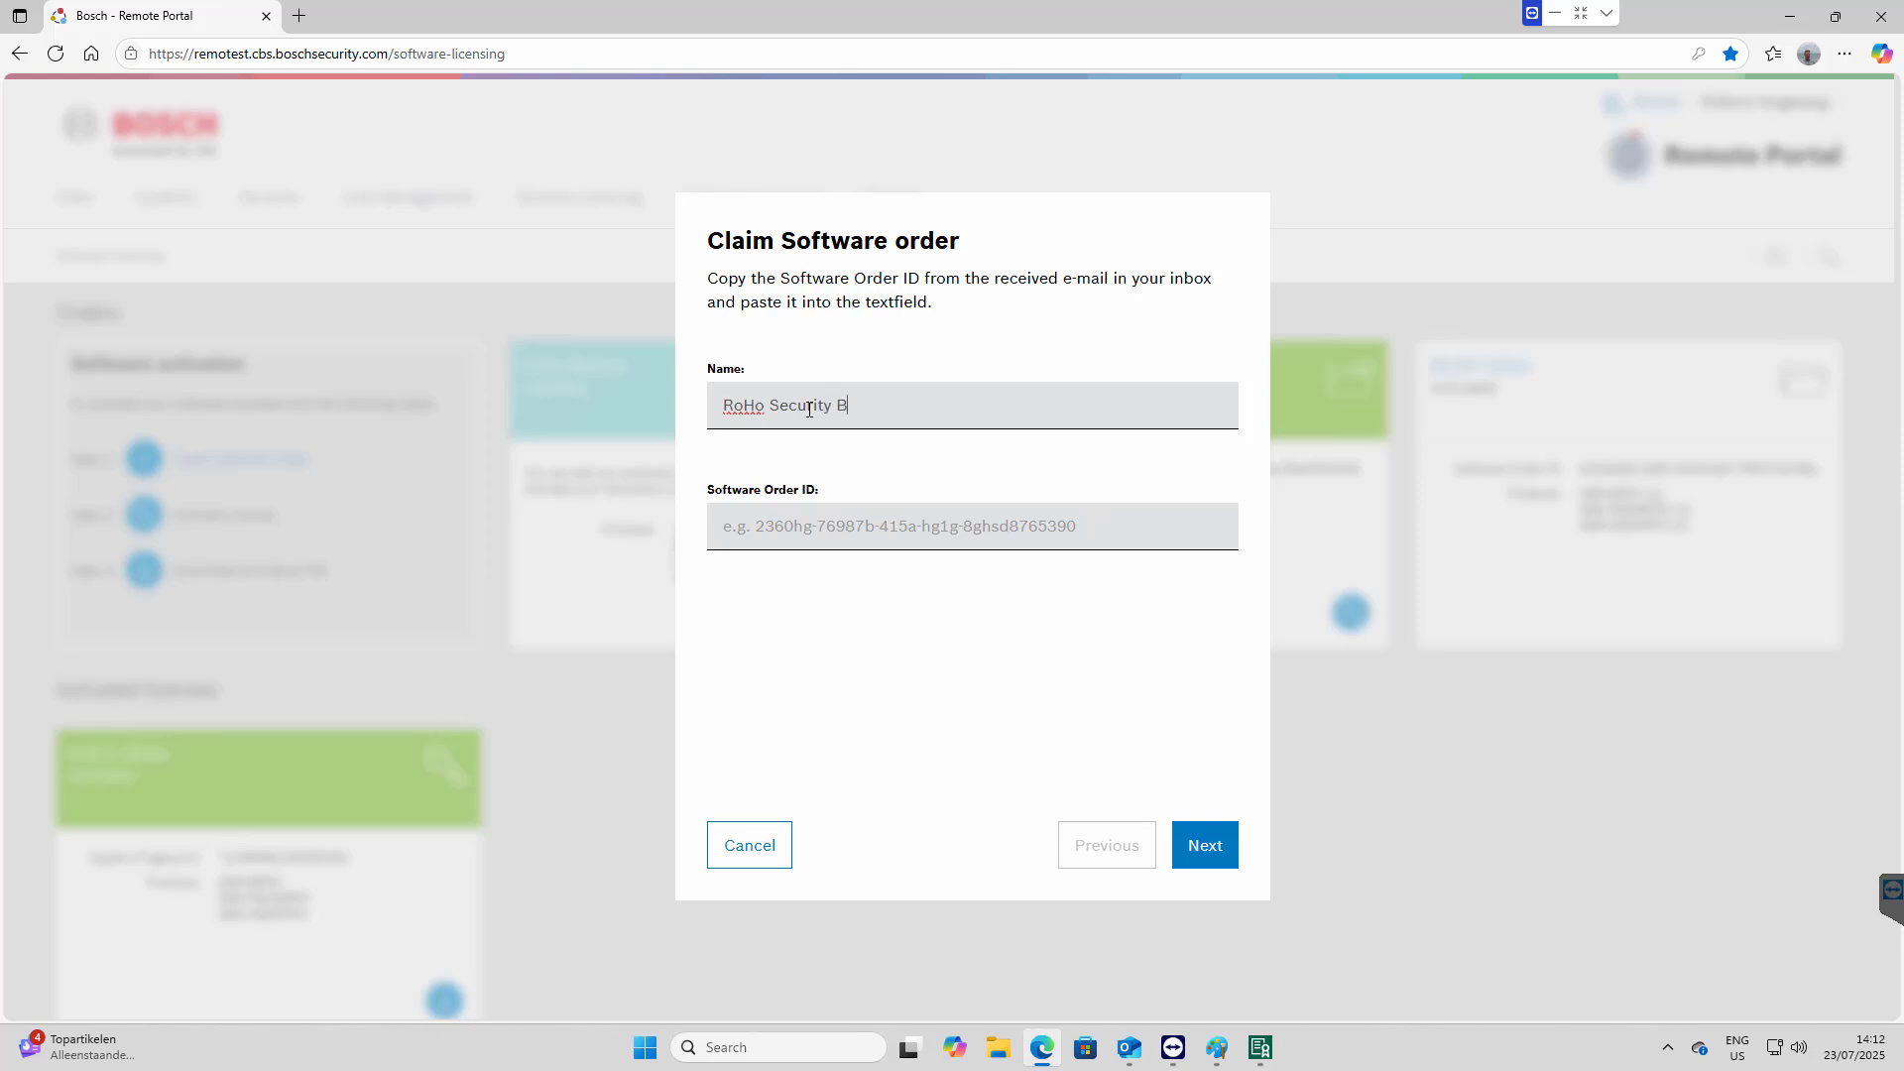
{"action": "type", "text": "ase License"}
Switch to the Entitlement Certificate e-mail in Outlook, copy its entitlement ID (EID), and return to the software order claim
{"action": "left_click", "coordinate": [872, 539]}
{"action": "mouse_move", "coordinate": [1131, 1046]}
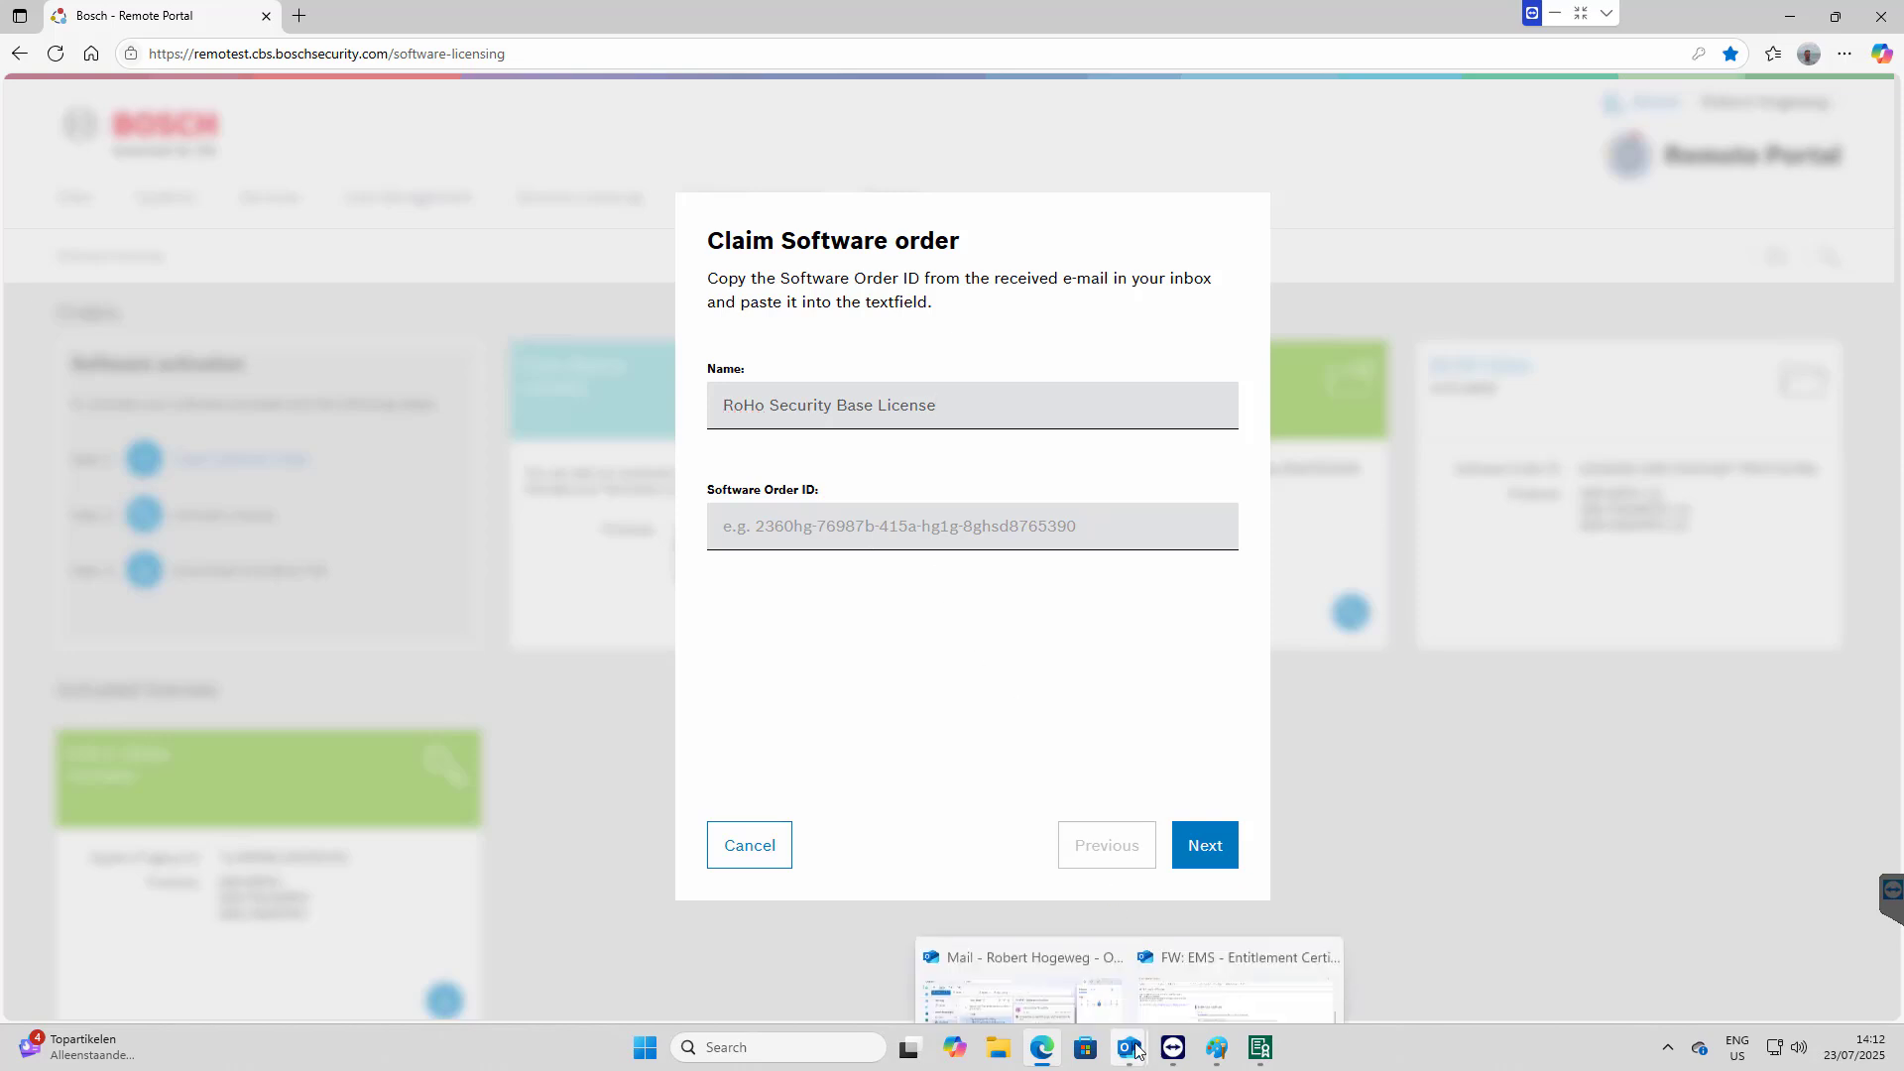
{"action": "left_click", "coordinate": [1208, 991]}
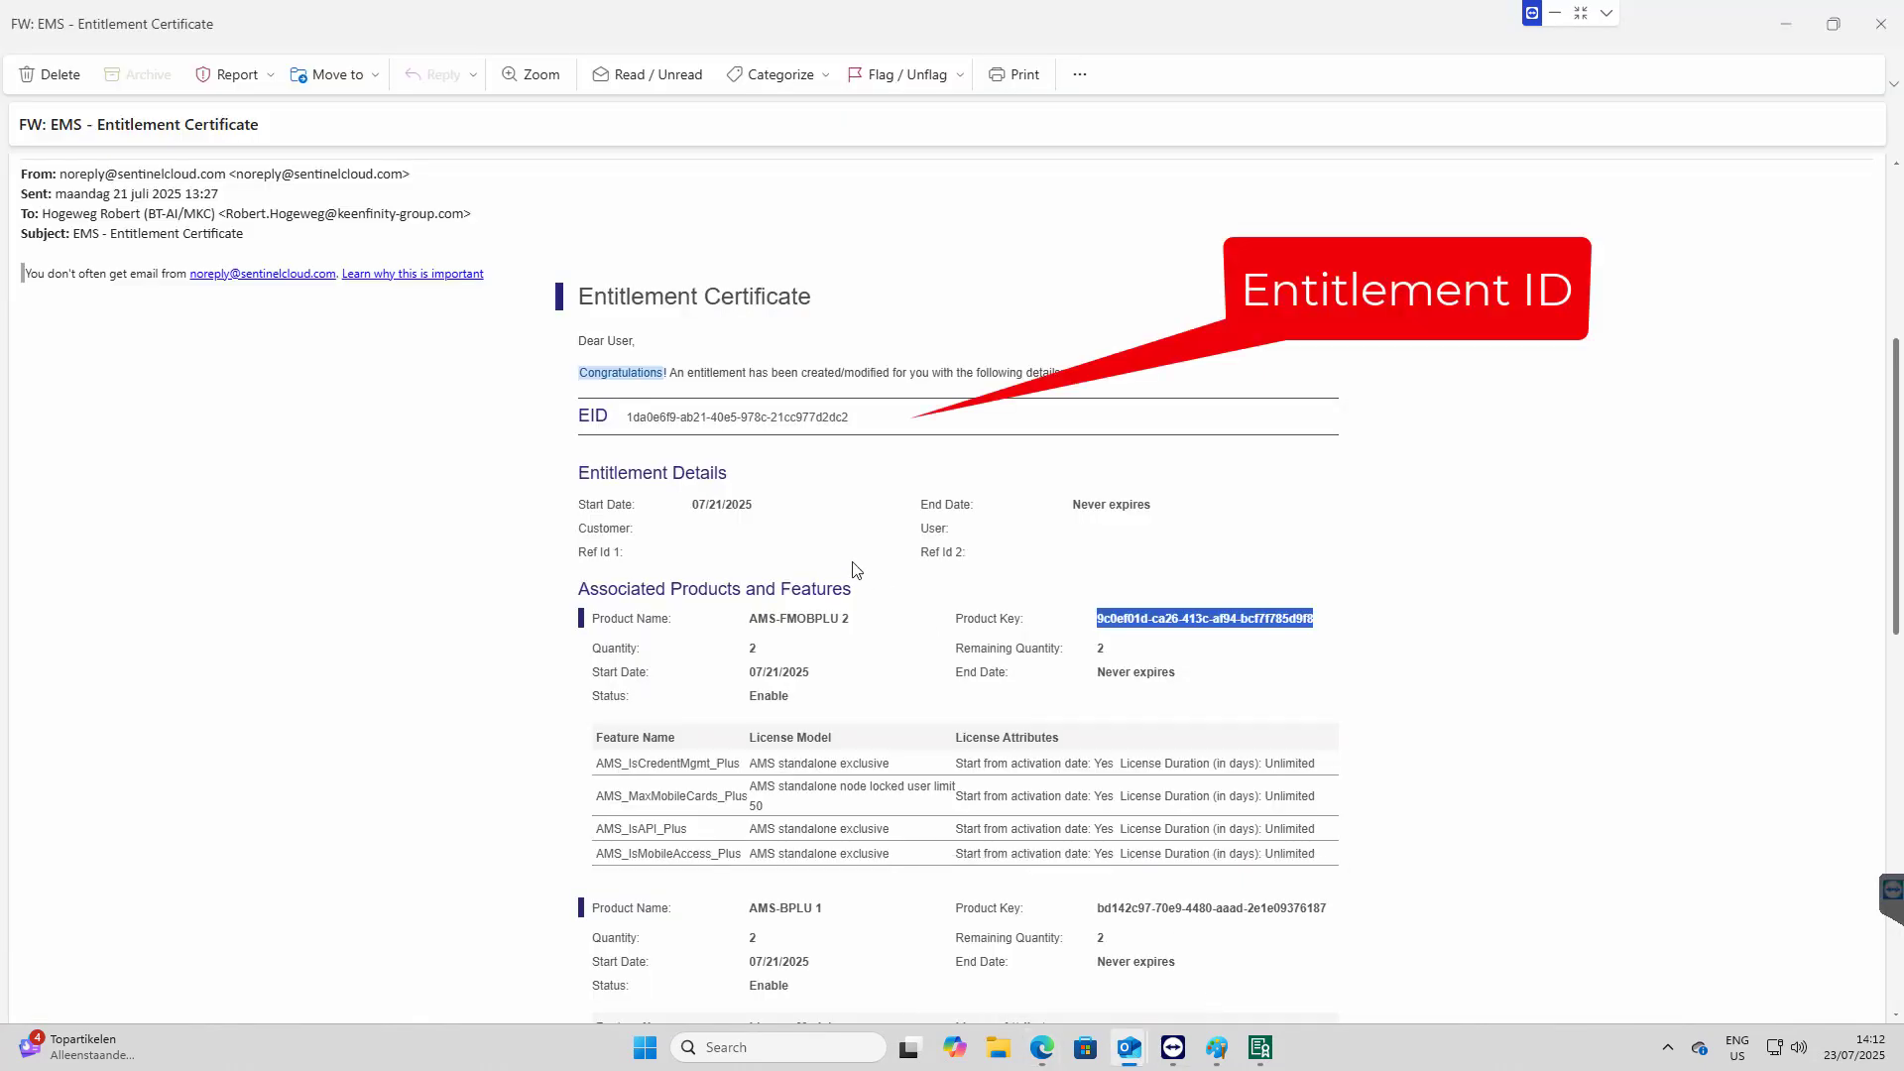
{"action": "left_click", "coordinate": [629, 417]}
{"action": "left_click_drag", "start_coordinate": [629, 417], "coordinate": [848, 416]}
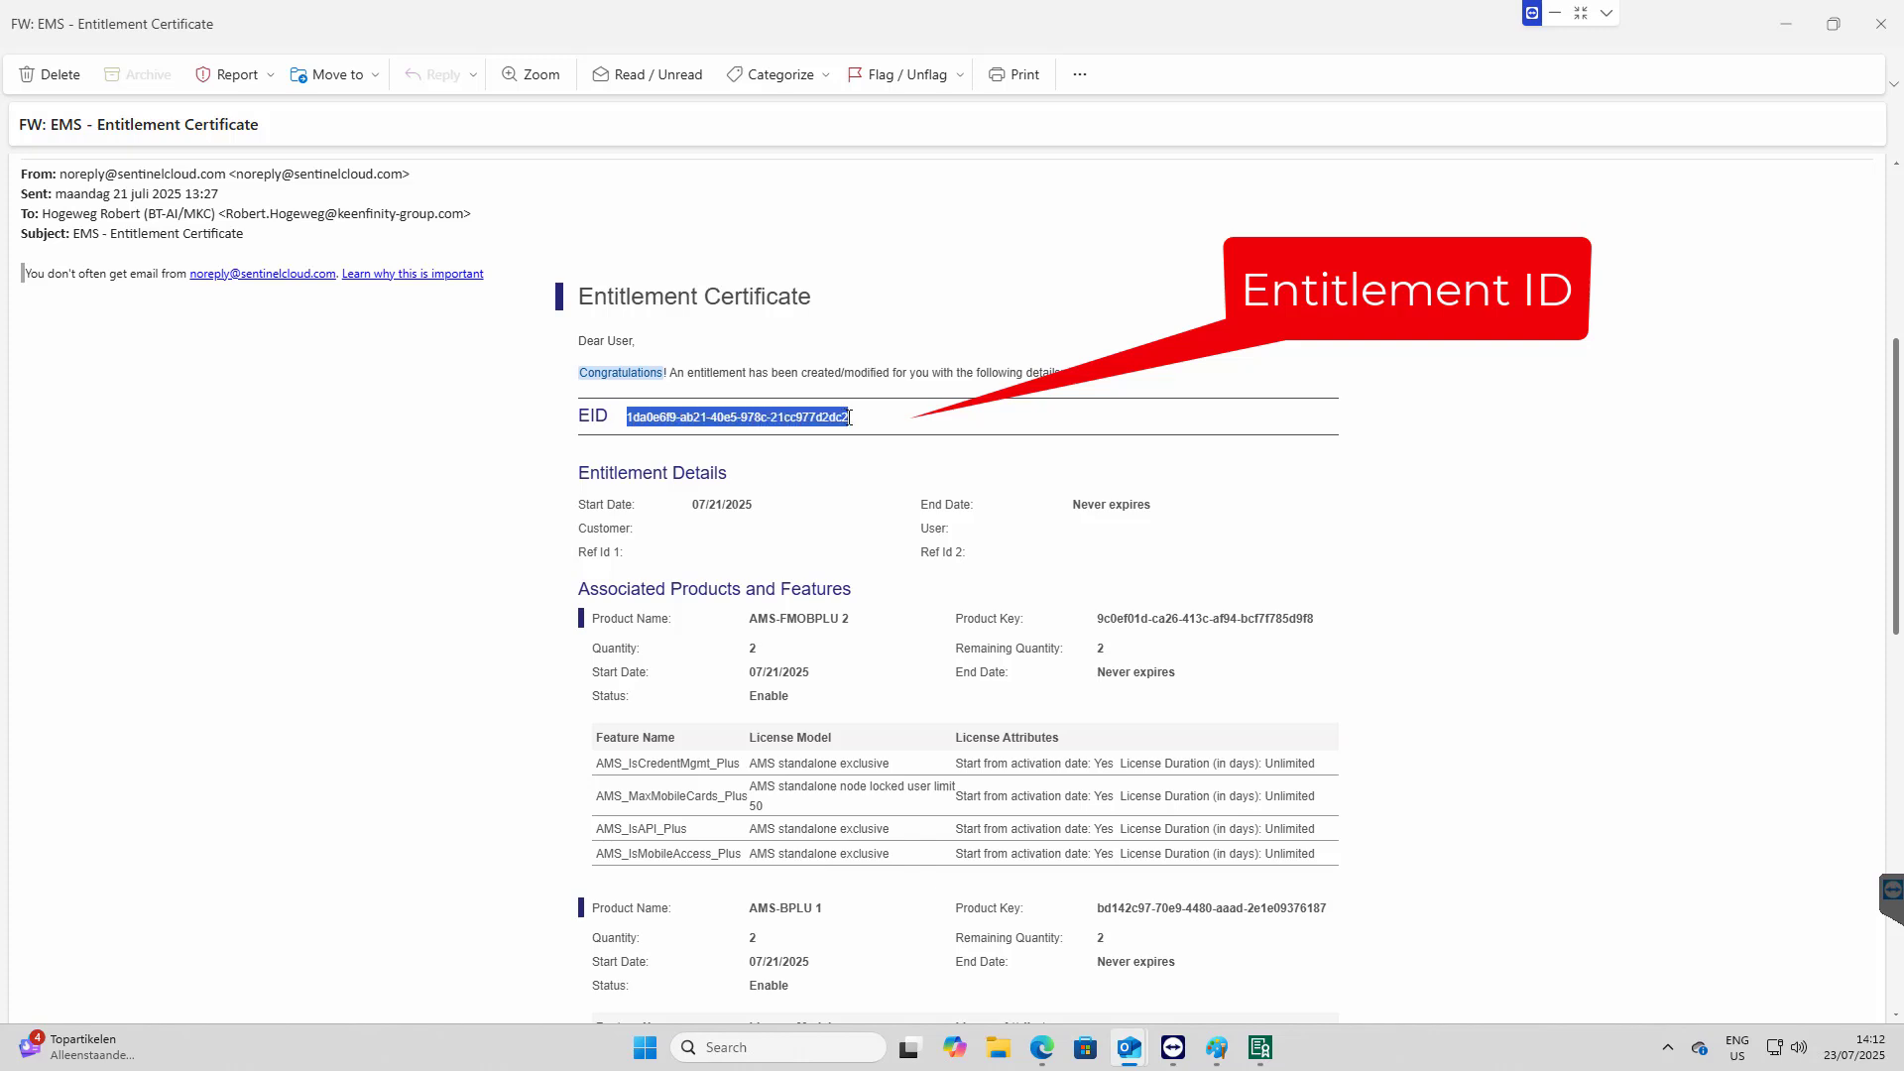
{"action": "right_click", "coordinate": [838, 417]}
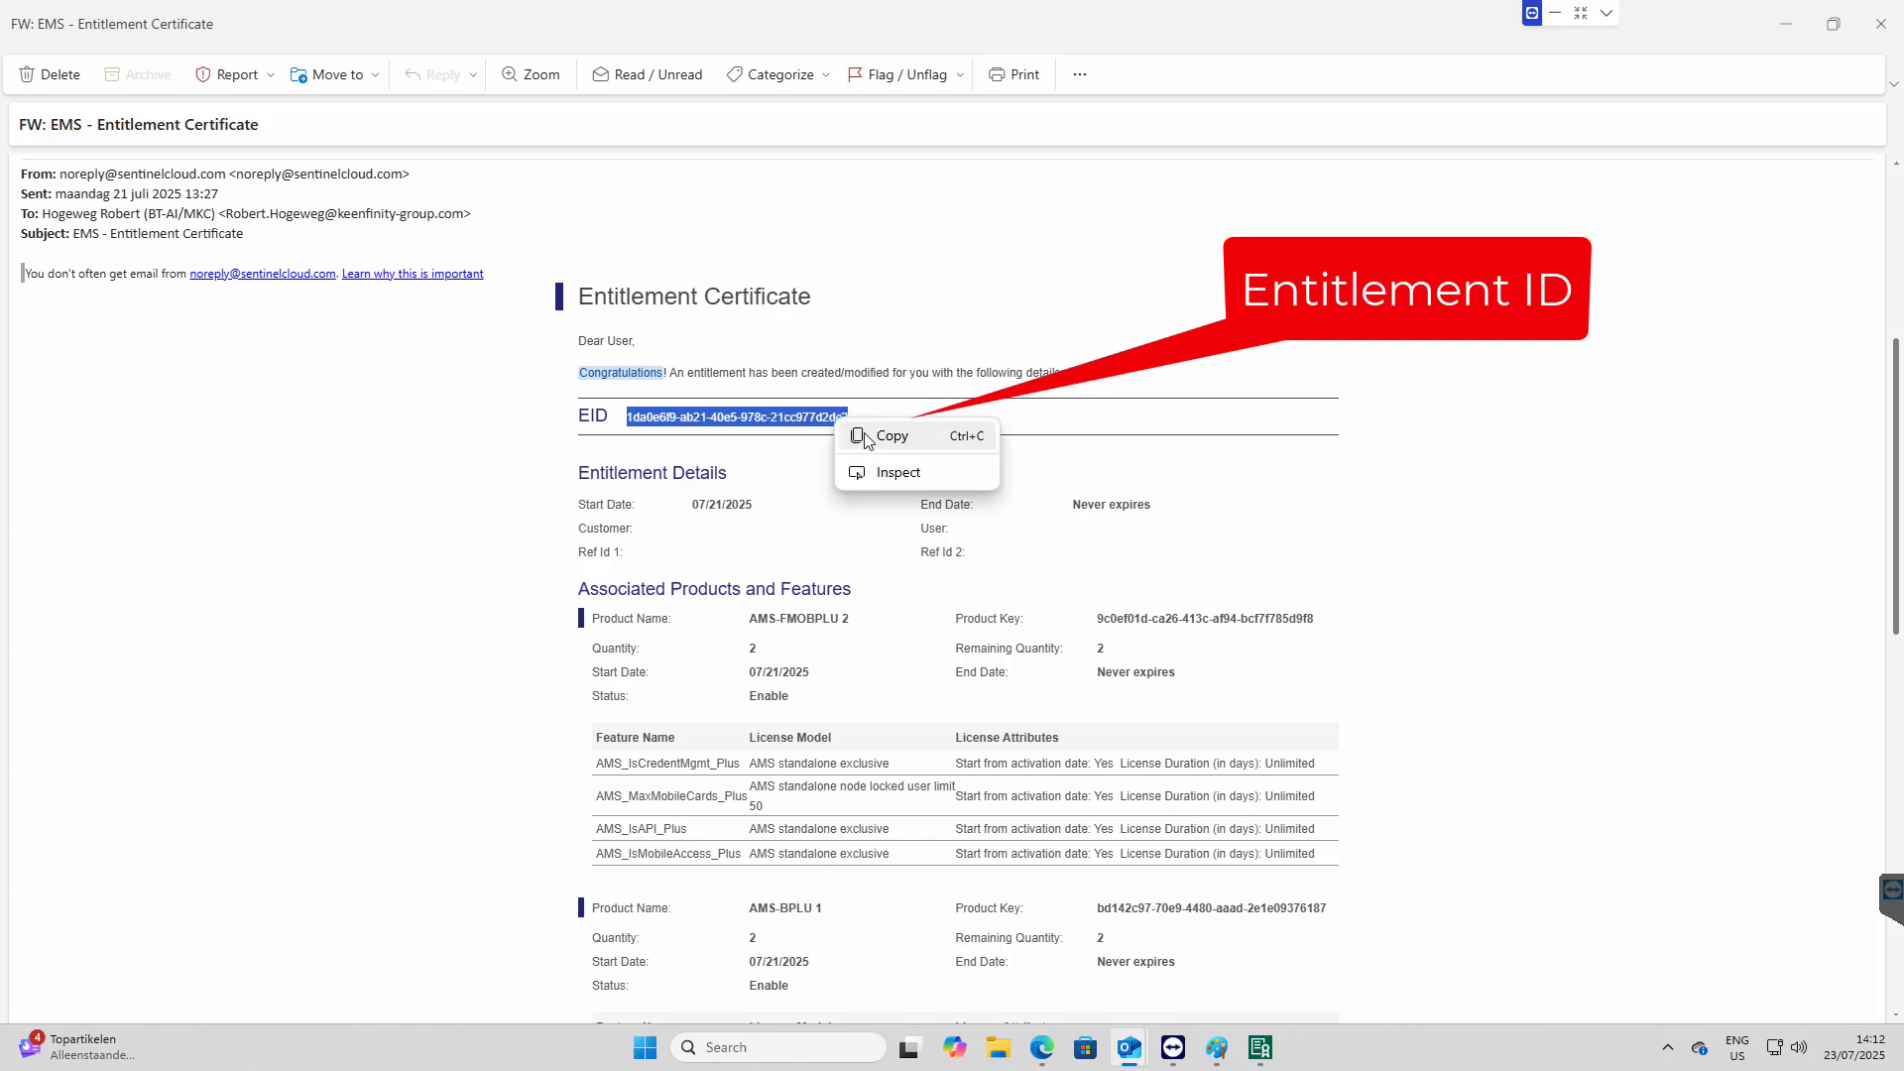
{"action": "left_click", "coordinate": [864, 434]}
{"action": "left_click", "coordinate": [1785, 23]}
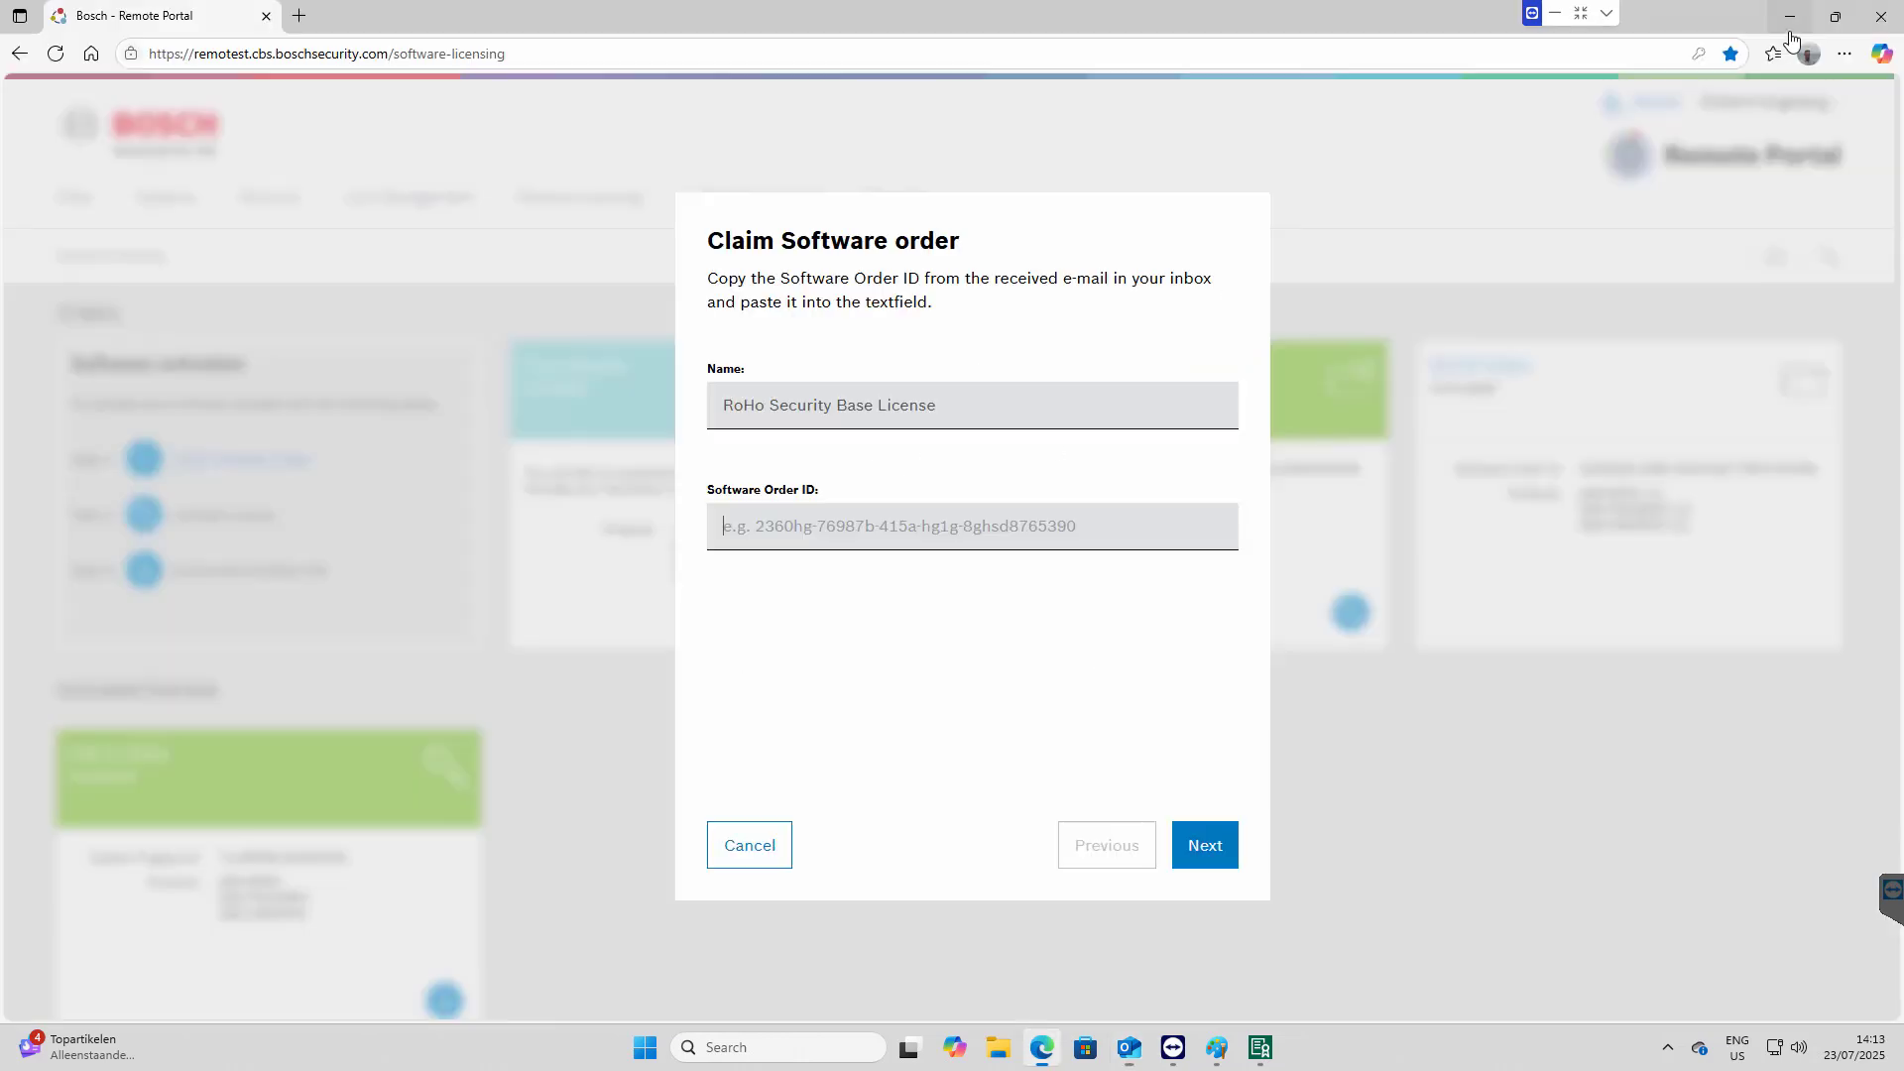
Paste the copied entitlement ID as the Software Order ID and claim the order with its listed products
{"action": "right_click", "coordinate": [1135, 535]}
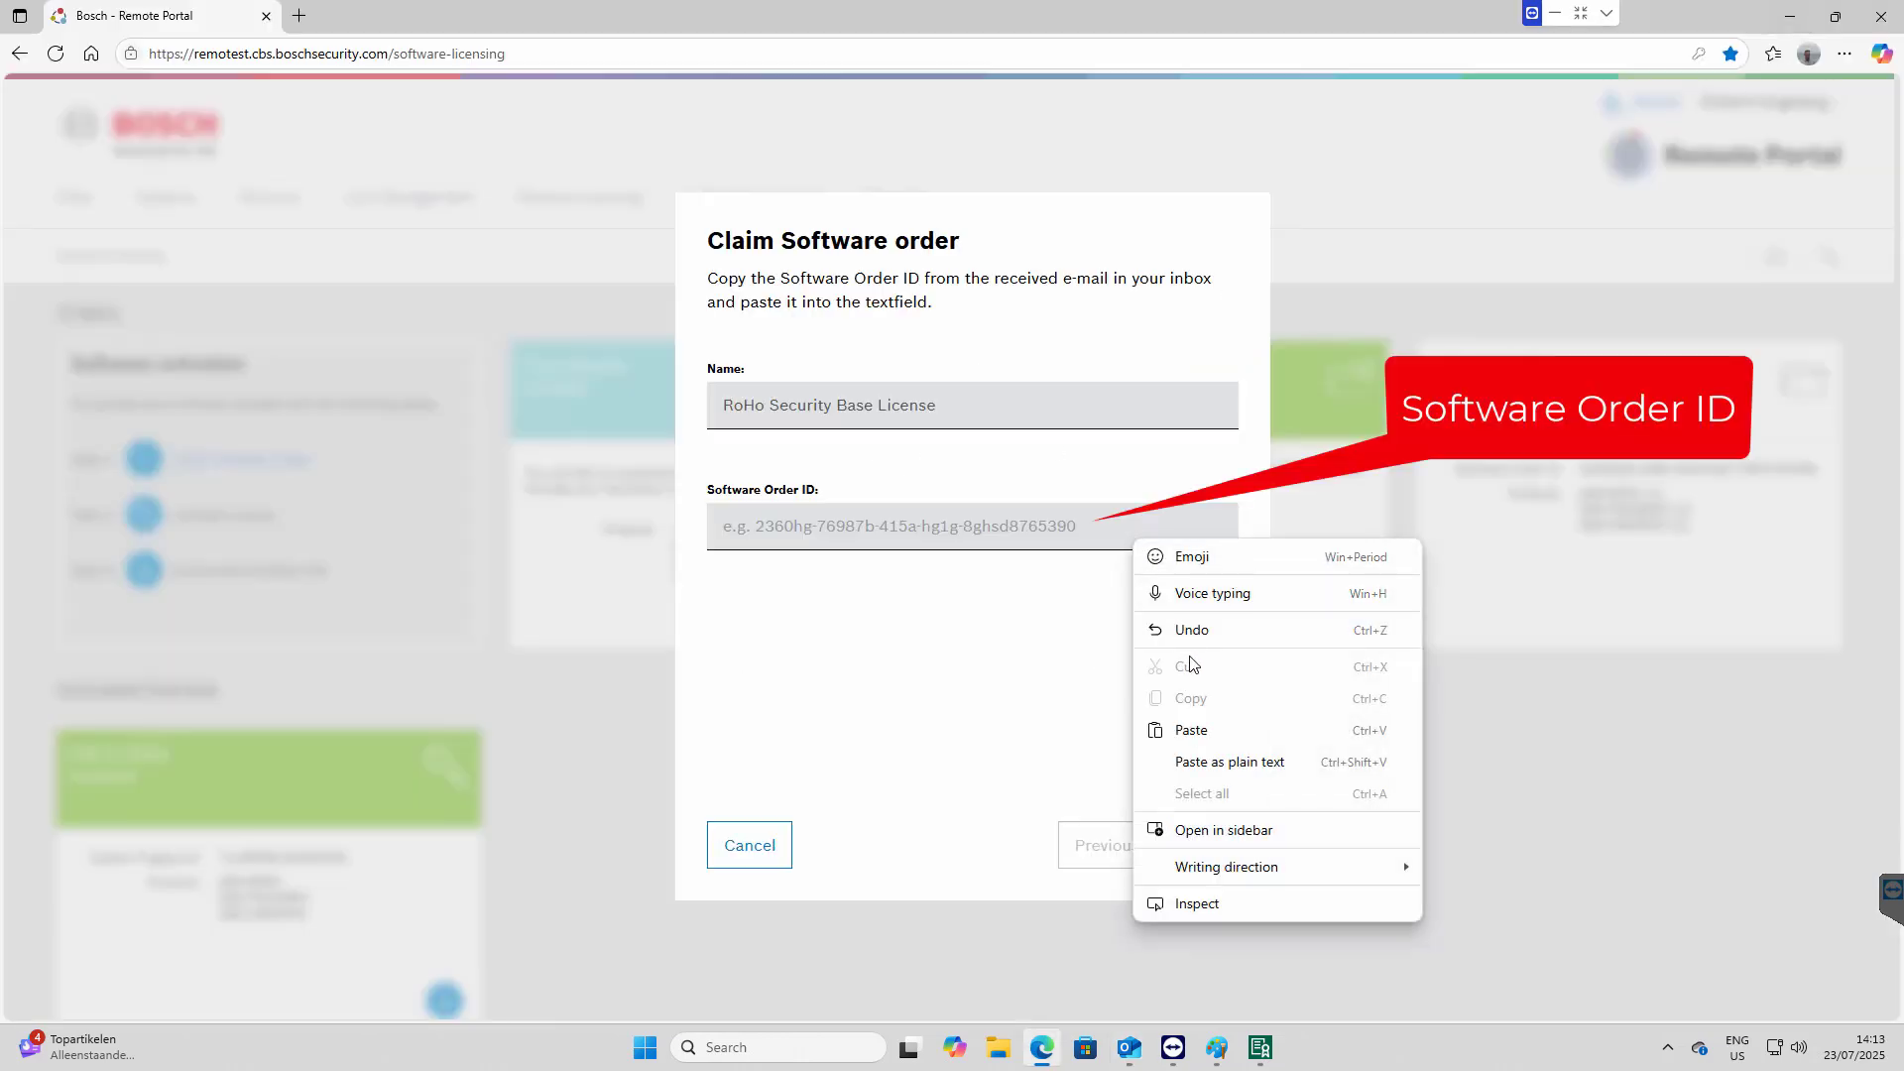
{"action": "left_click", "coordinate": [1191, 731]}
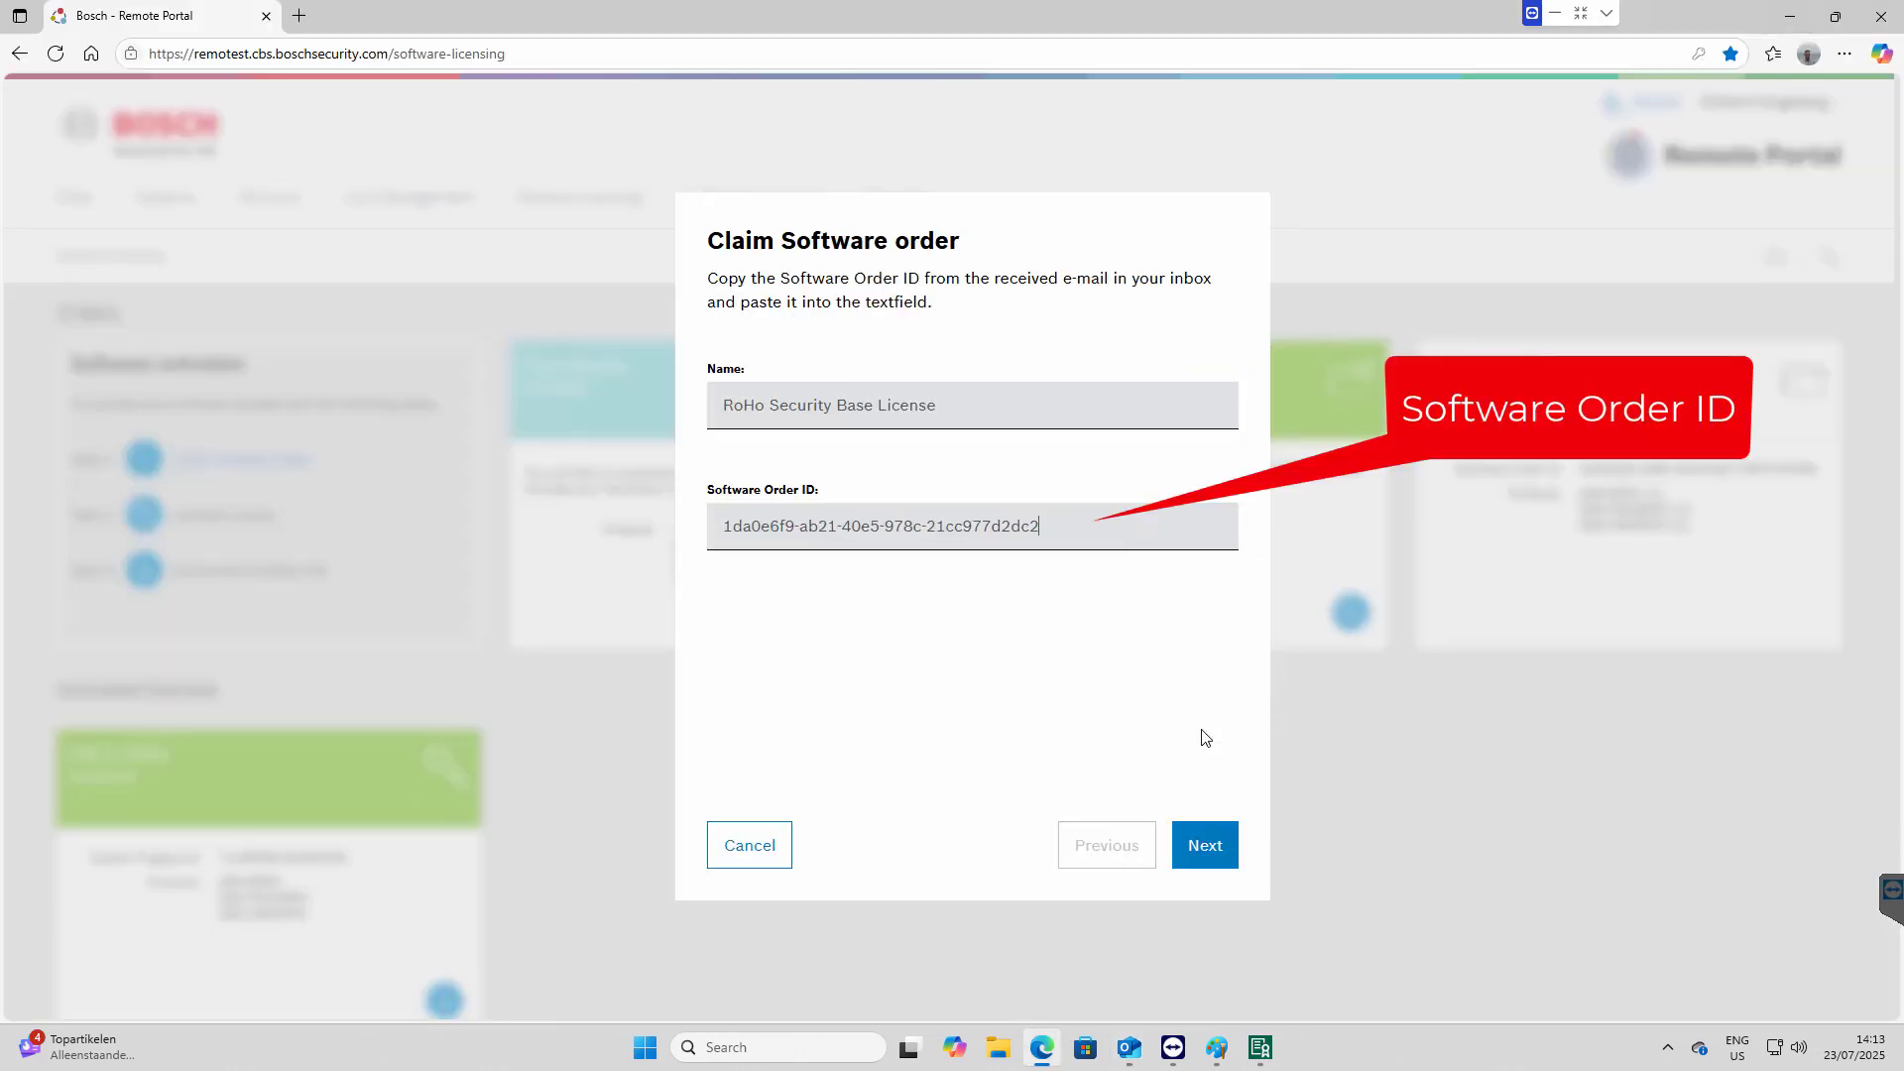
{"action": "left_click", "coordinate": [1209, 857]}
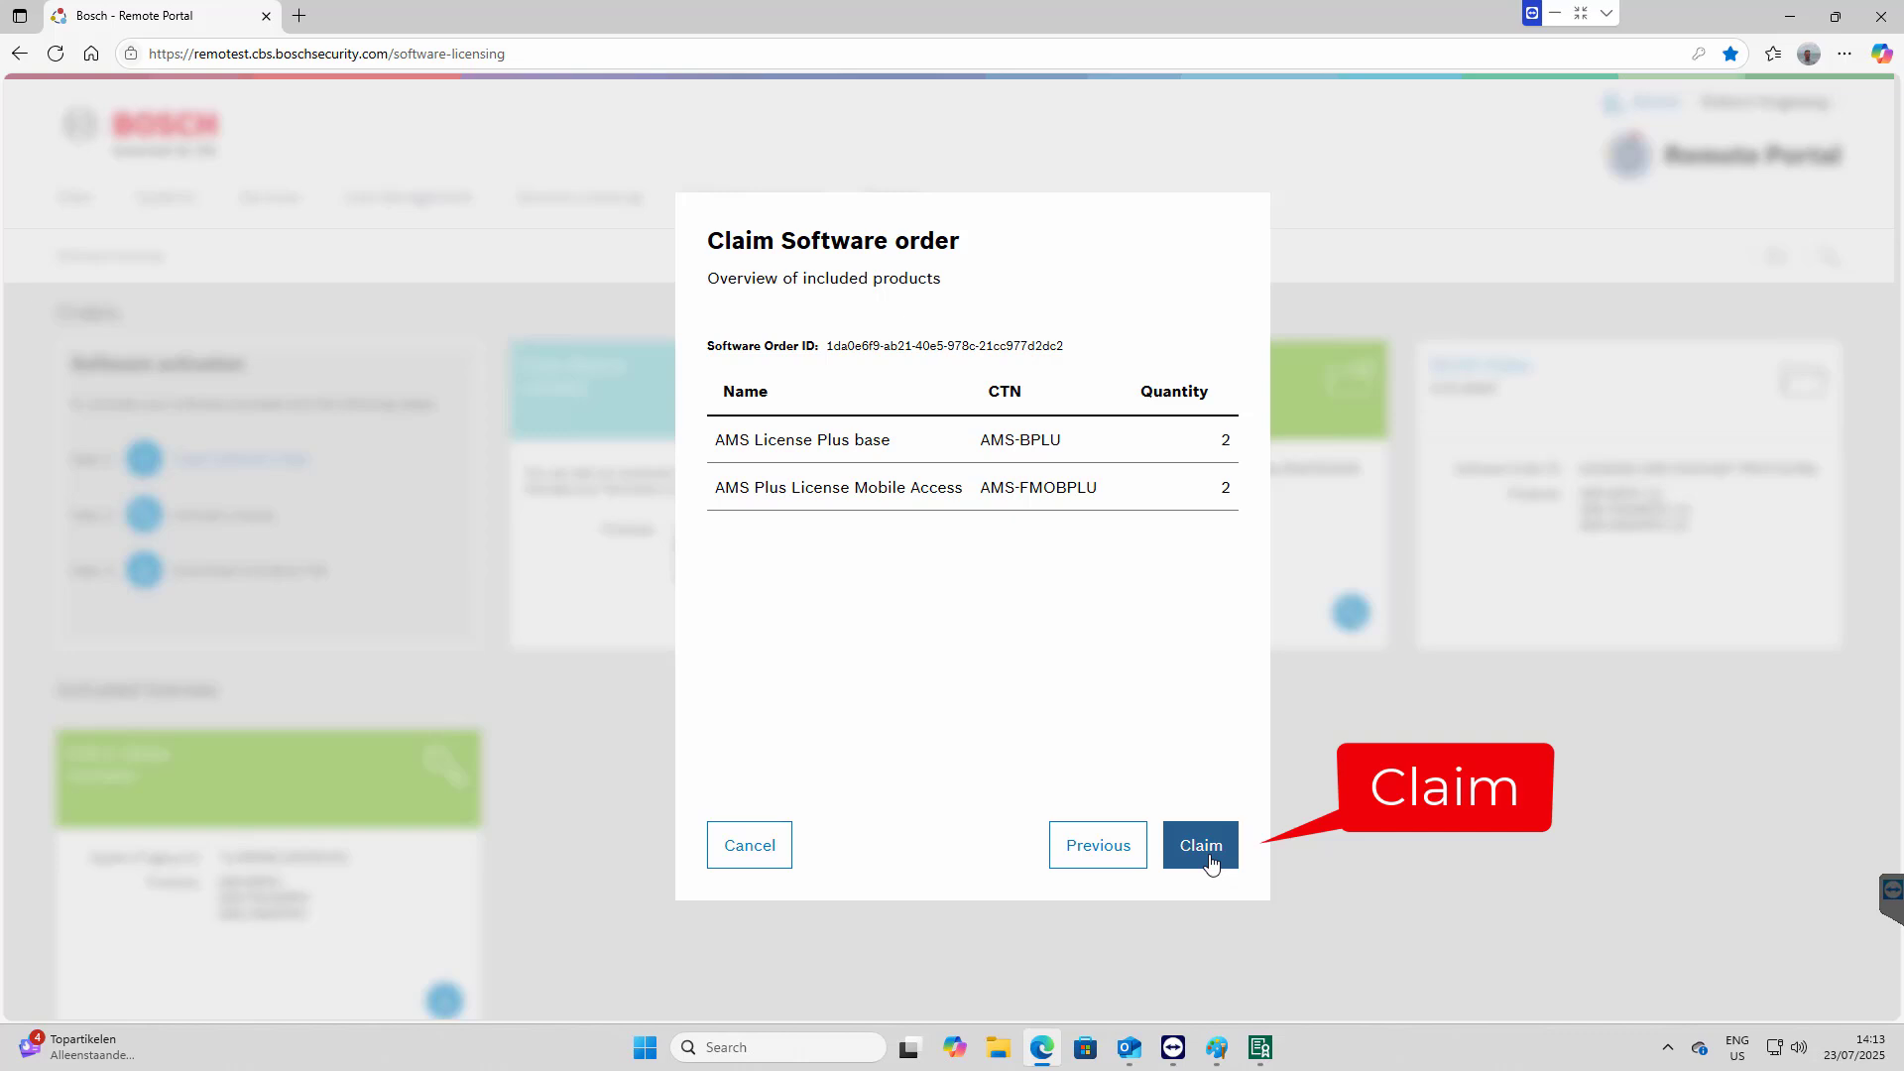
{"action": "left_click", "coordinate": [1210, 864]}
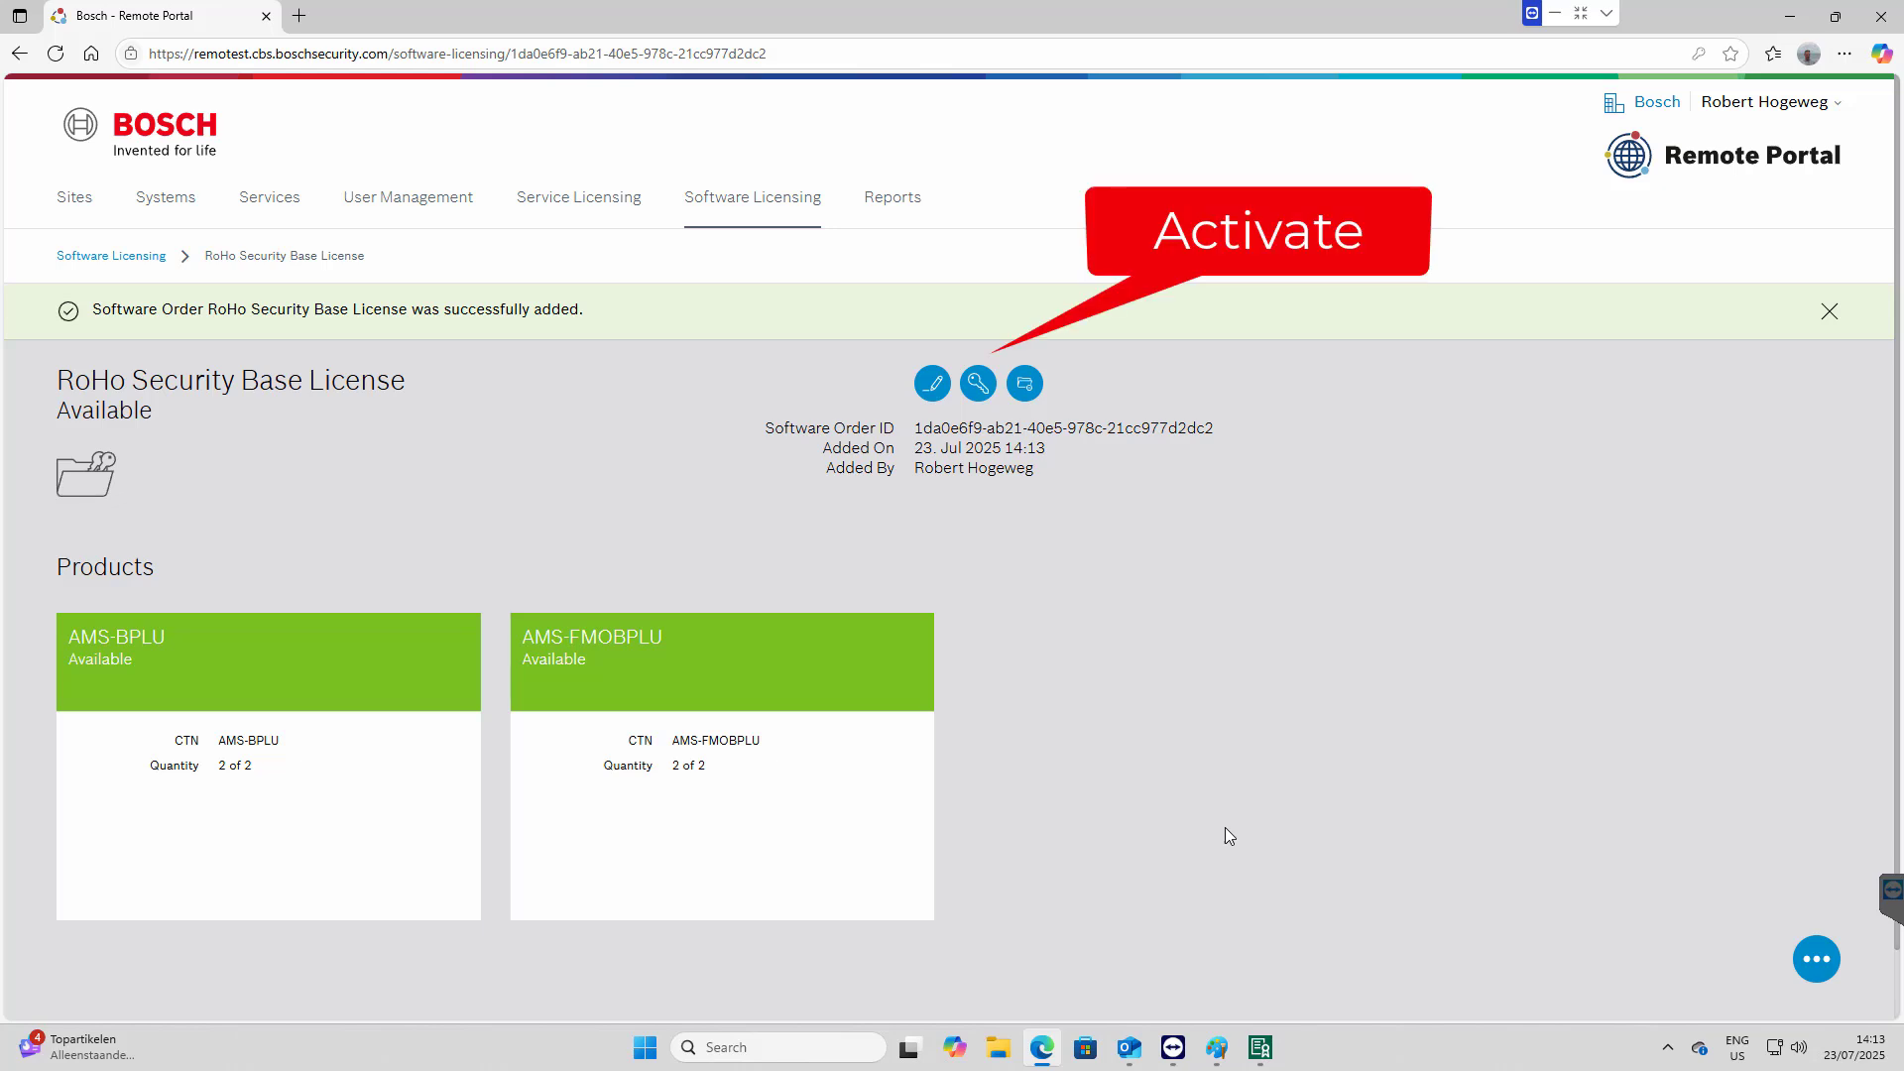
Start activating the claimed license with sysinfo.json from the Desktop as system info file and Head Office as installation site
{"action": "left_click", "coordinate": [981, 386]}
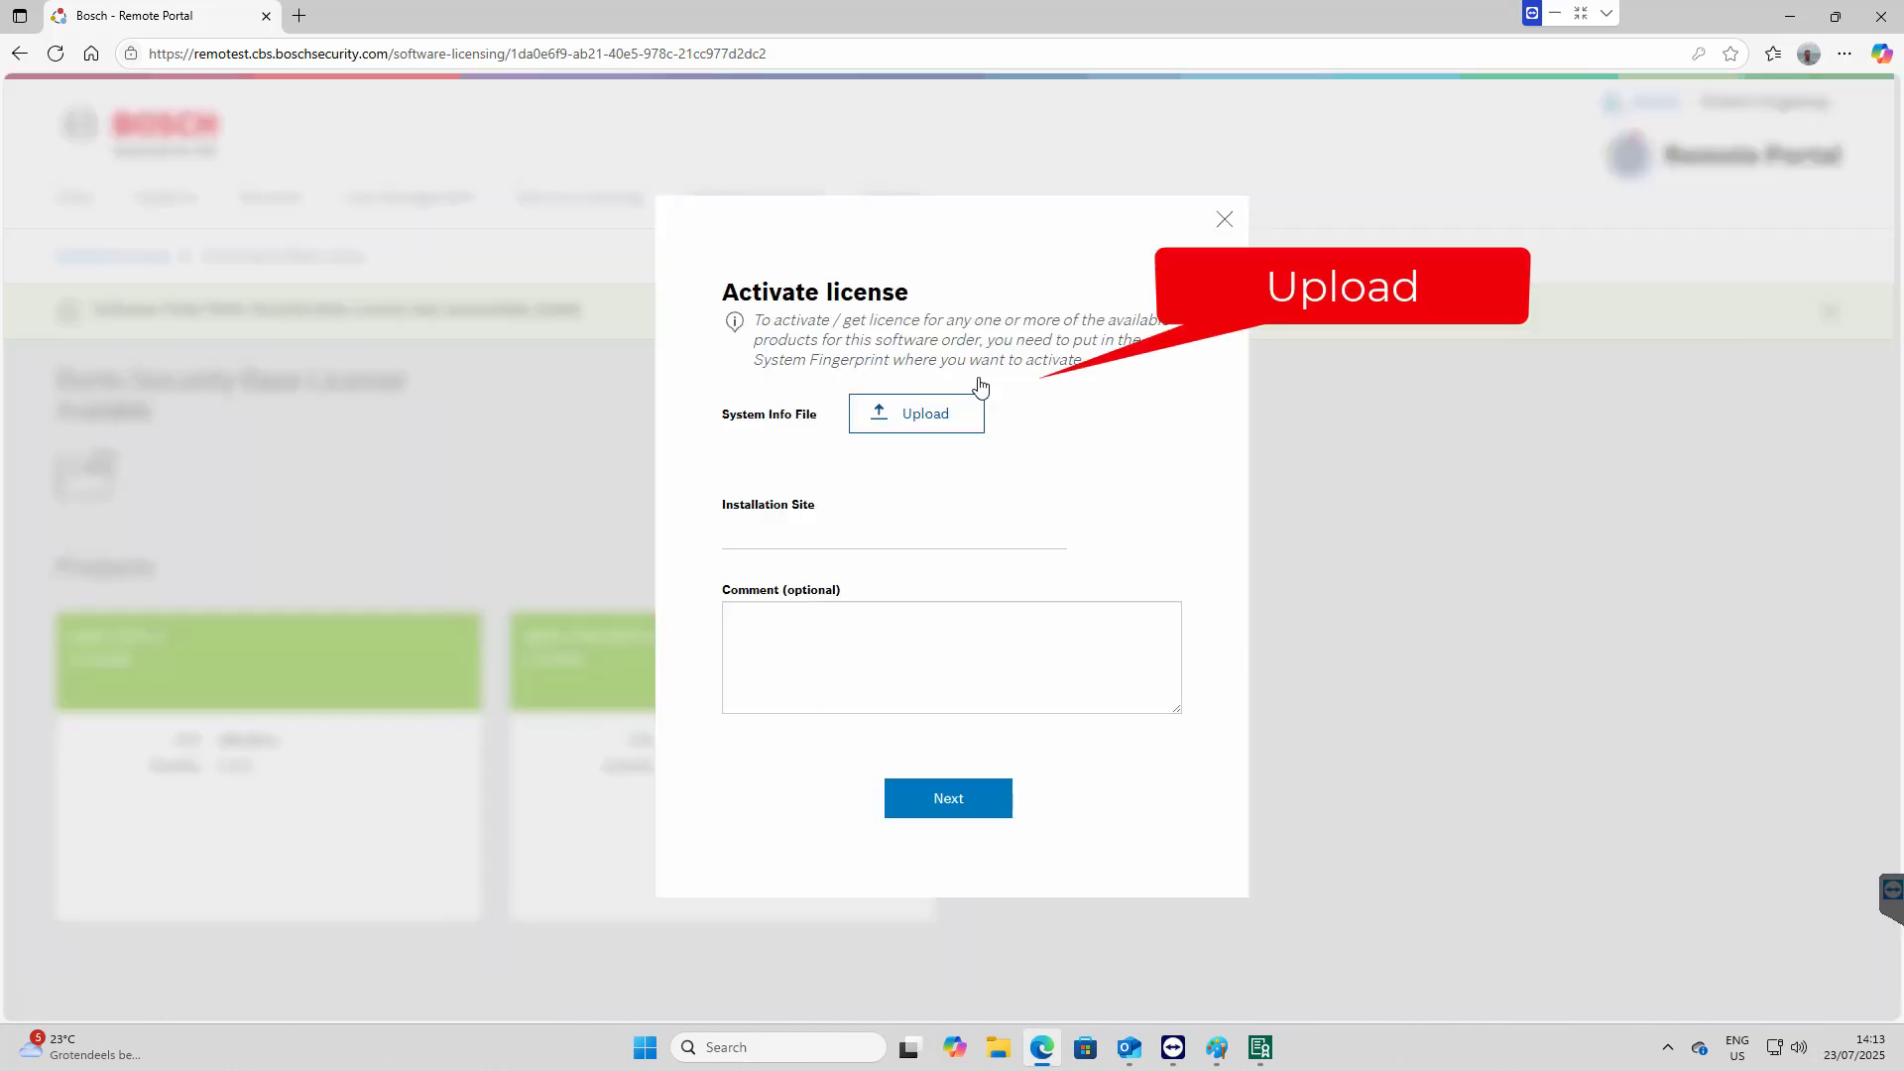
{"action": "left_click", "coordinate": [935, 425]}
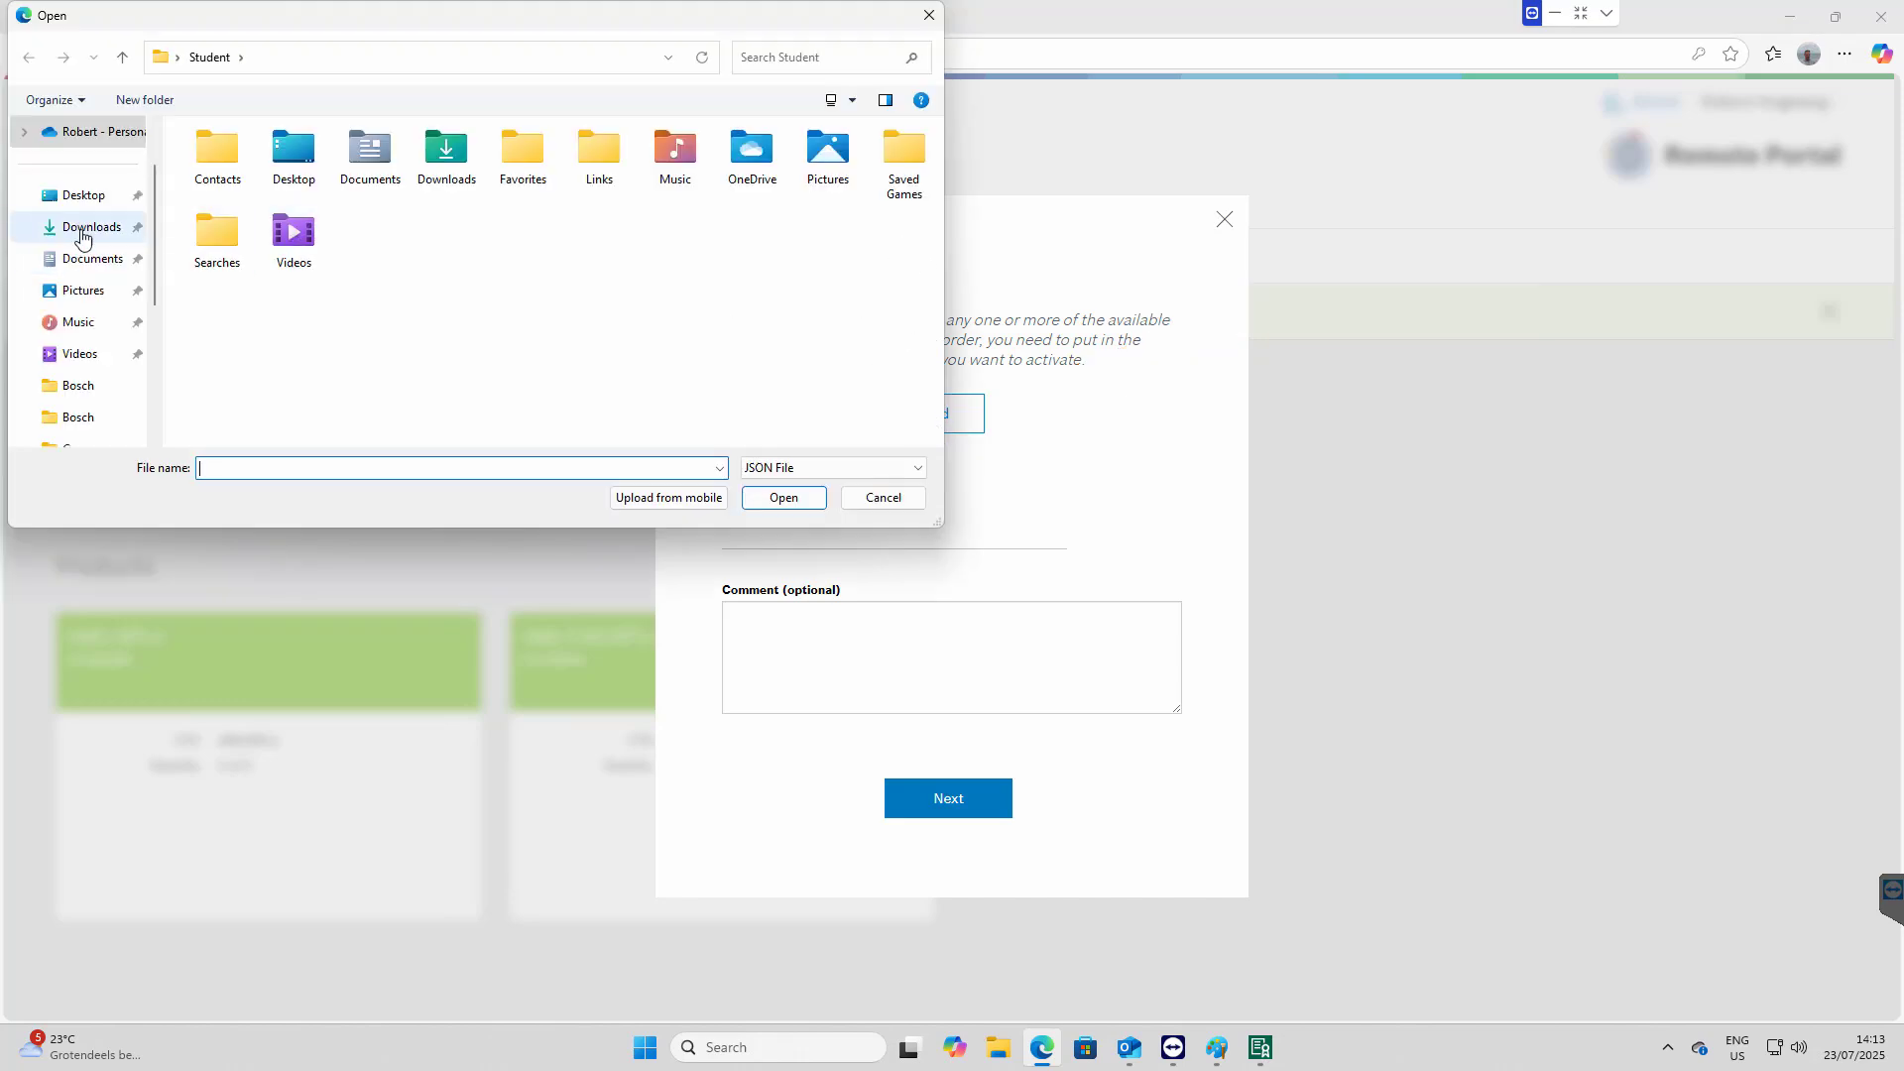
{"action": "left_click", "coordinate": [83, 195]}
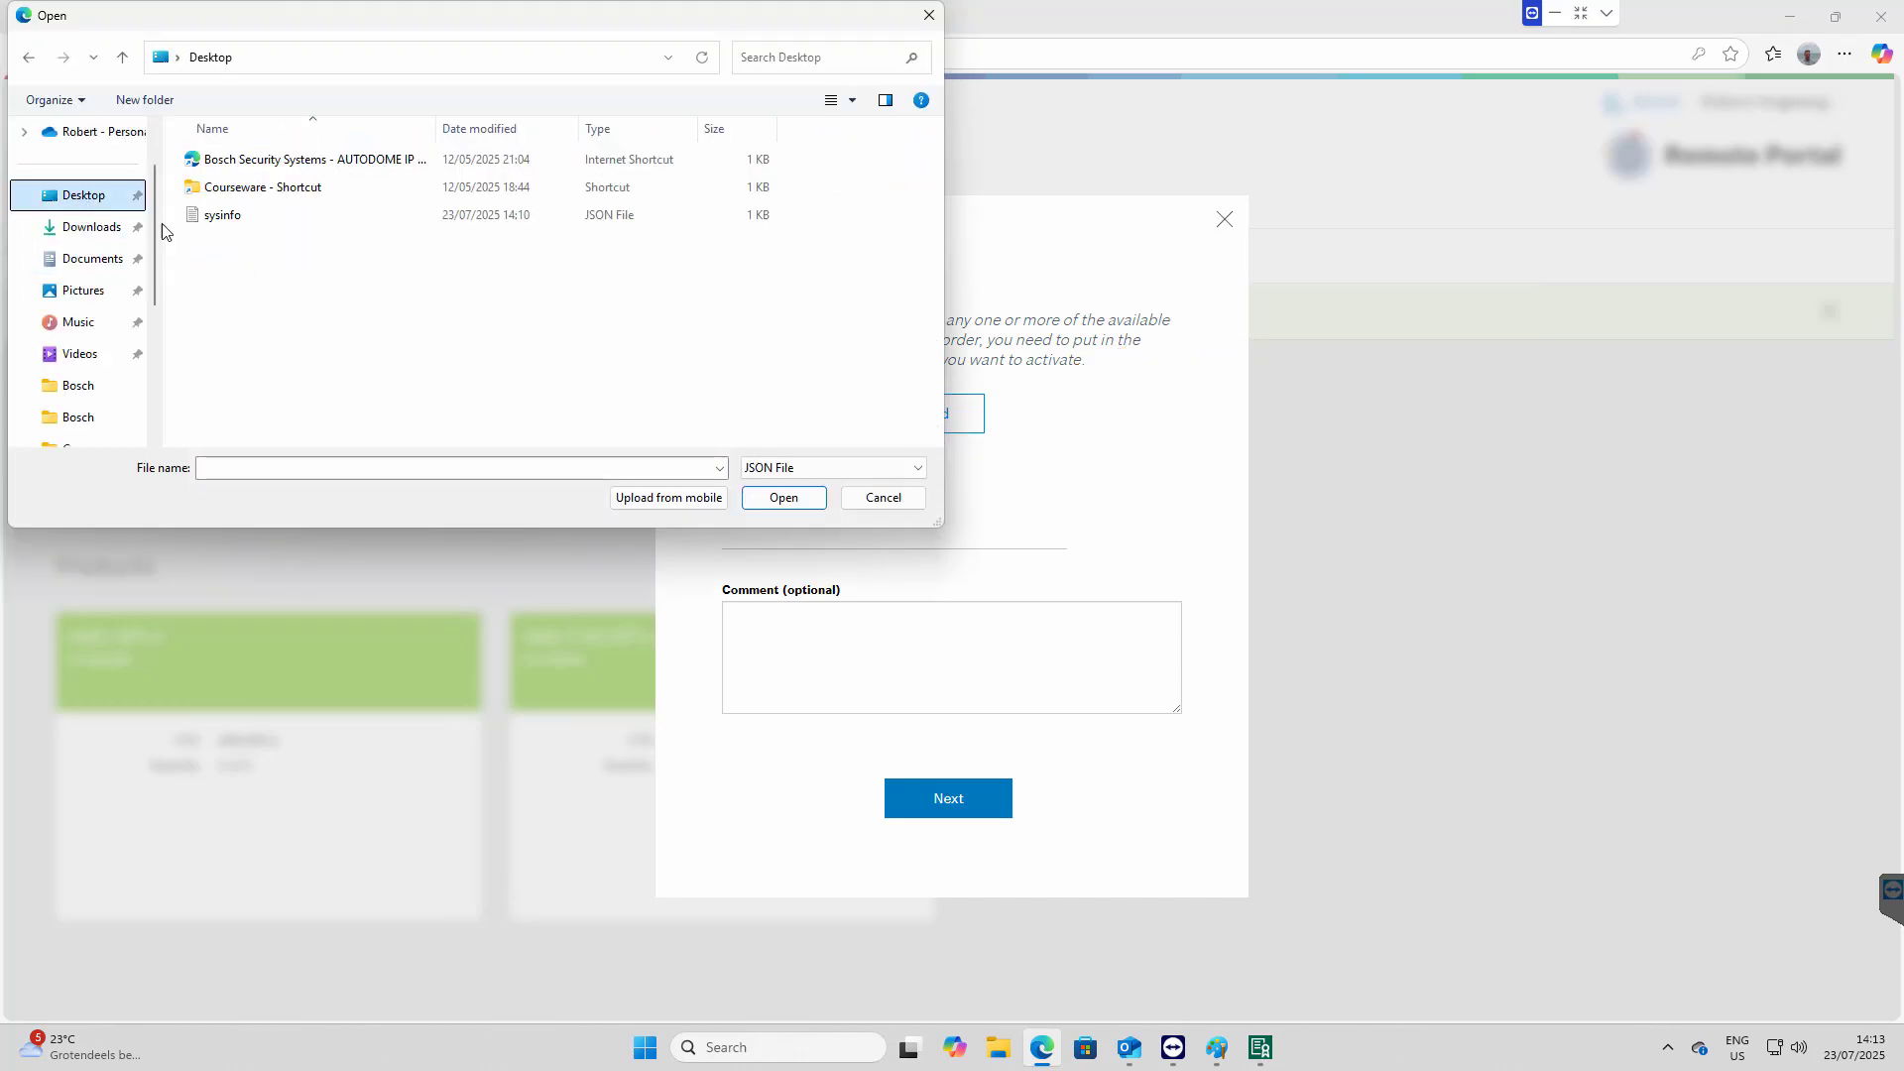
{"action": "double_click", "coordinate": [218, 216]}
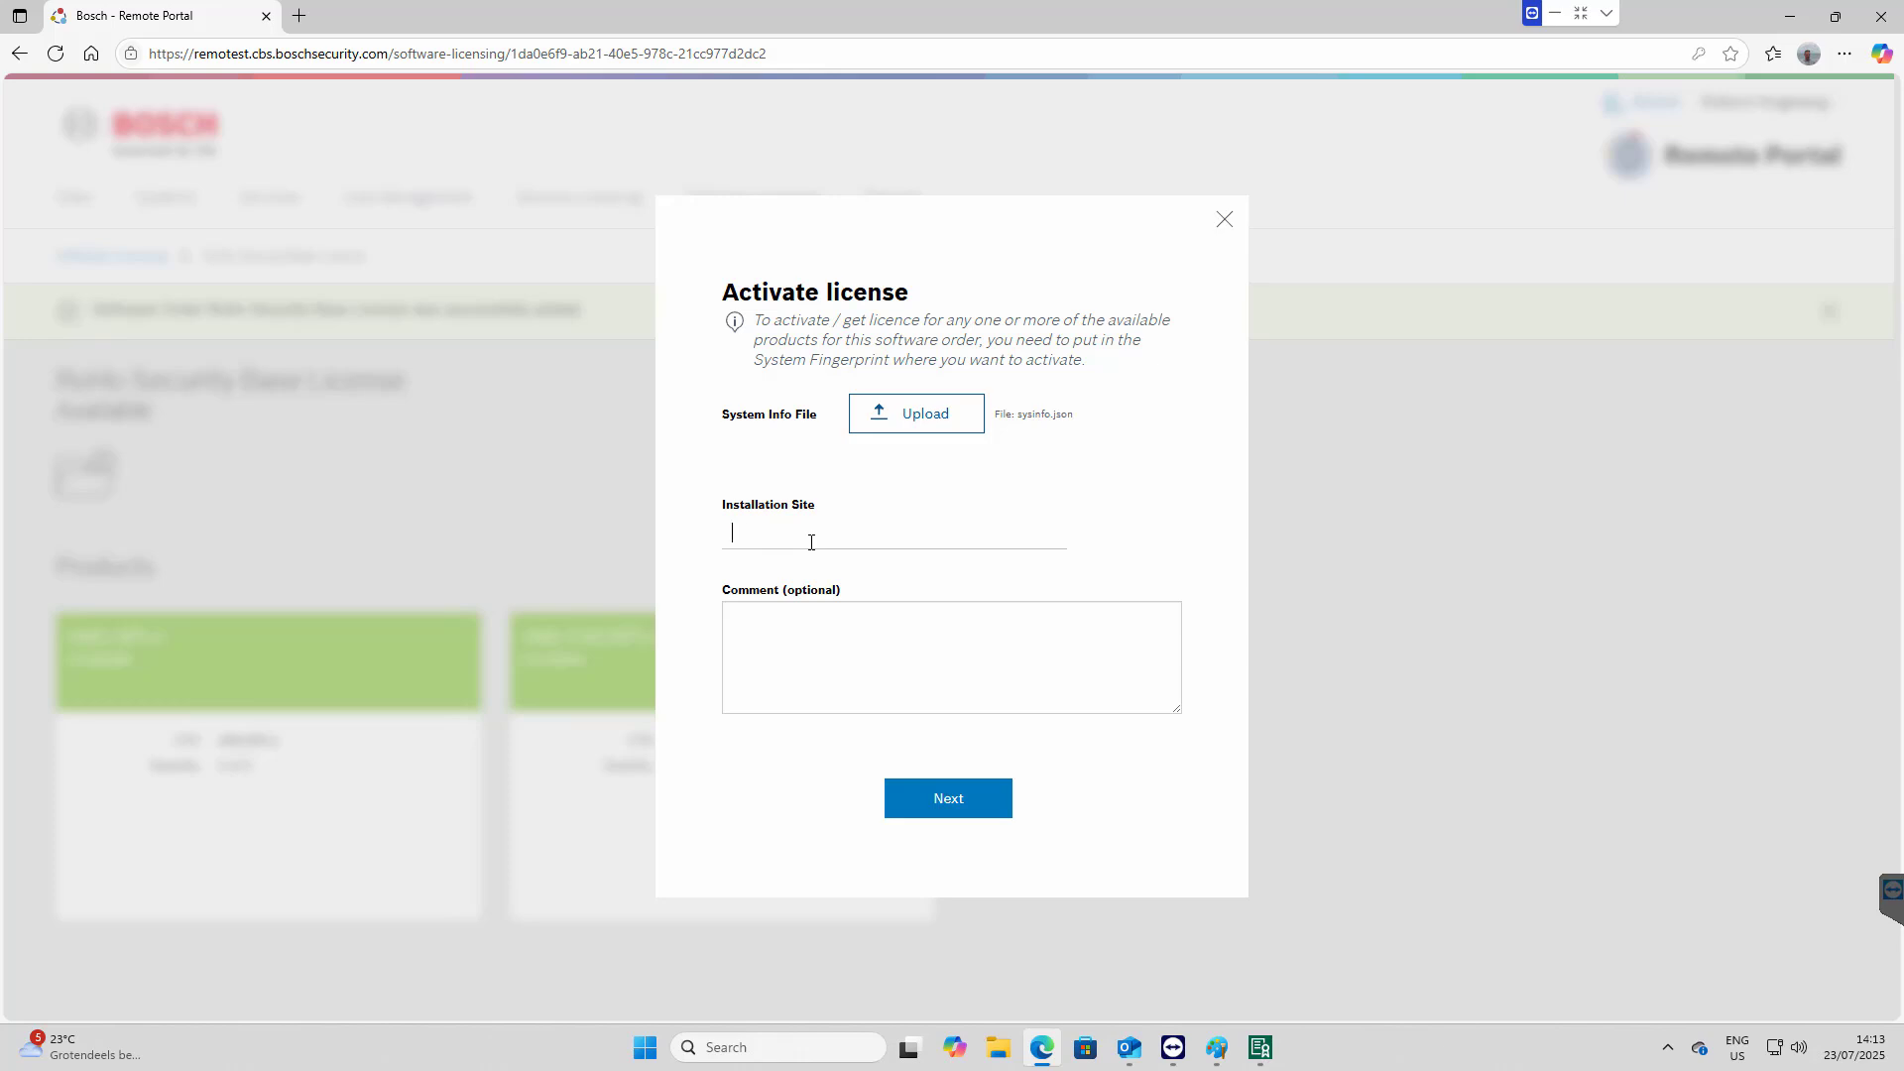
{"action": "type", "text": "Head Office"}
{"action": "left_click", "coordinate": [982, 808]}
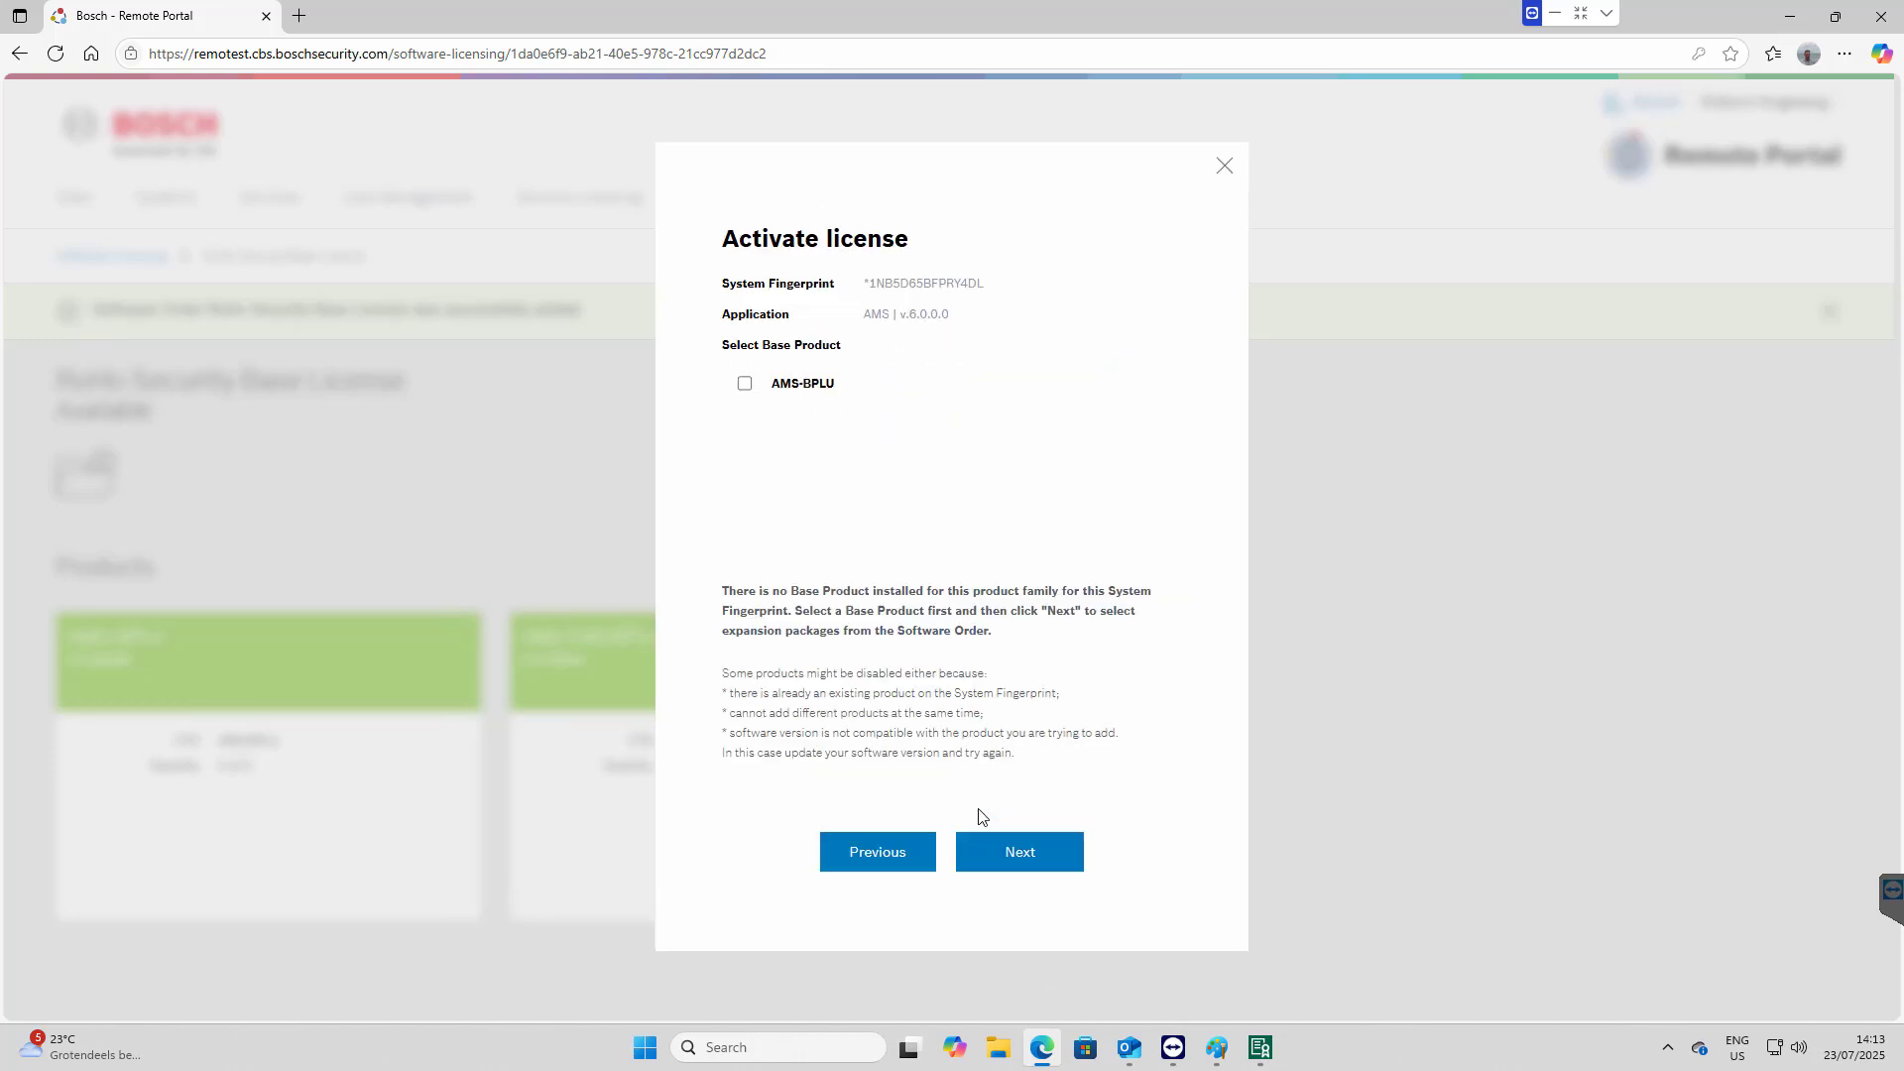
Select the AMS-BPLU base product and one AMS-FMOBPLU expansion product, and activate the license
{"action": "left_click", "coordinate": [745, 386]}
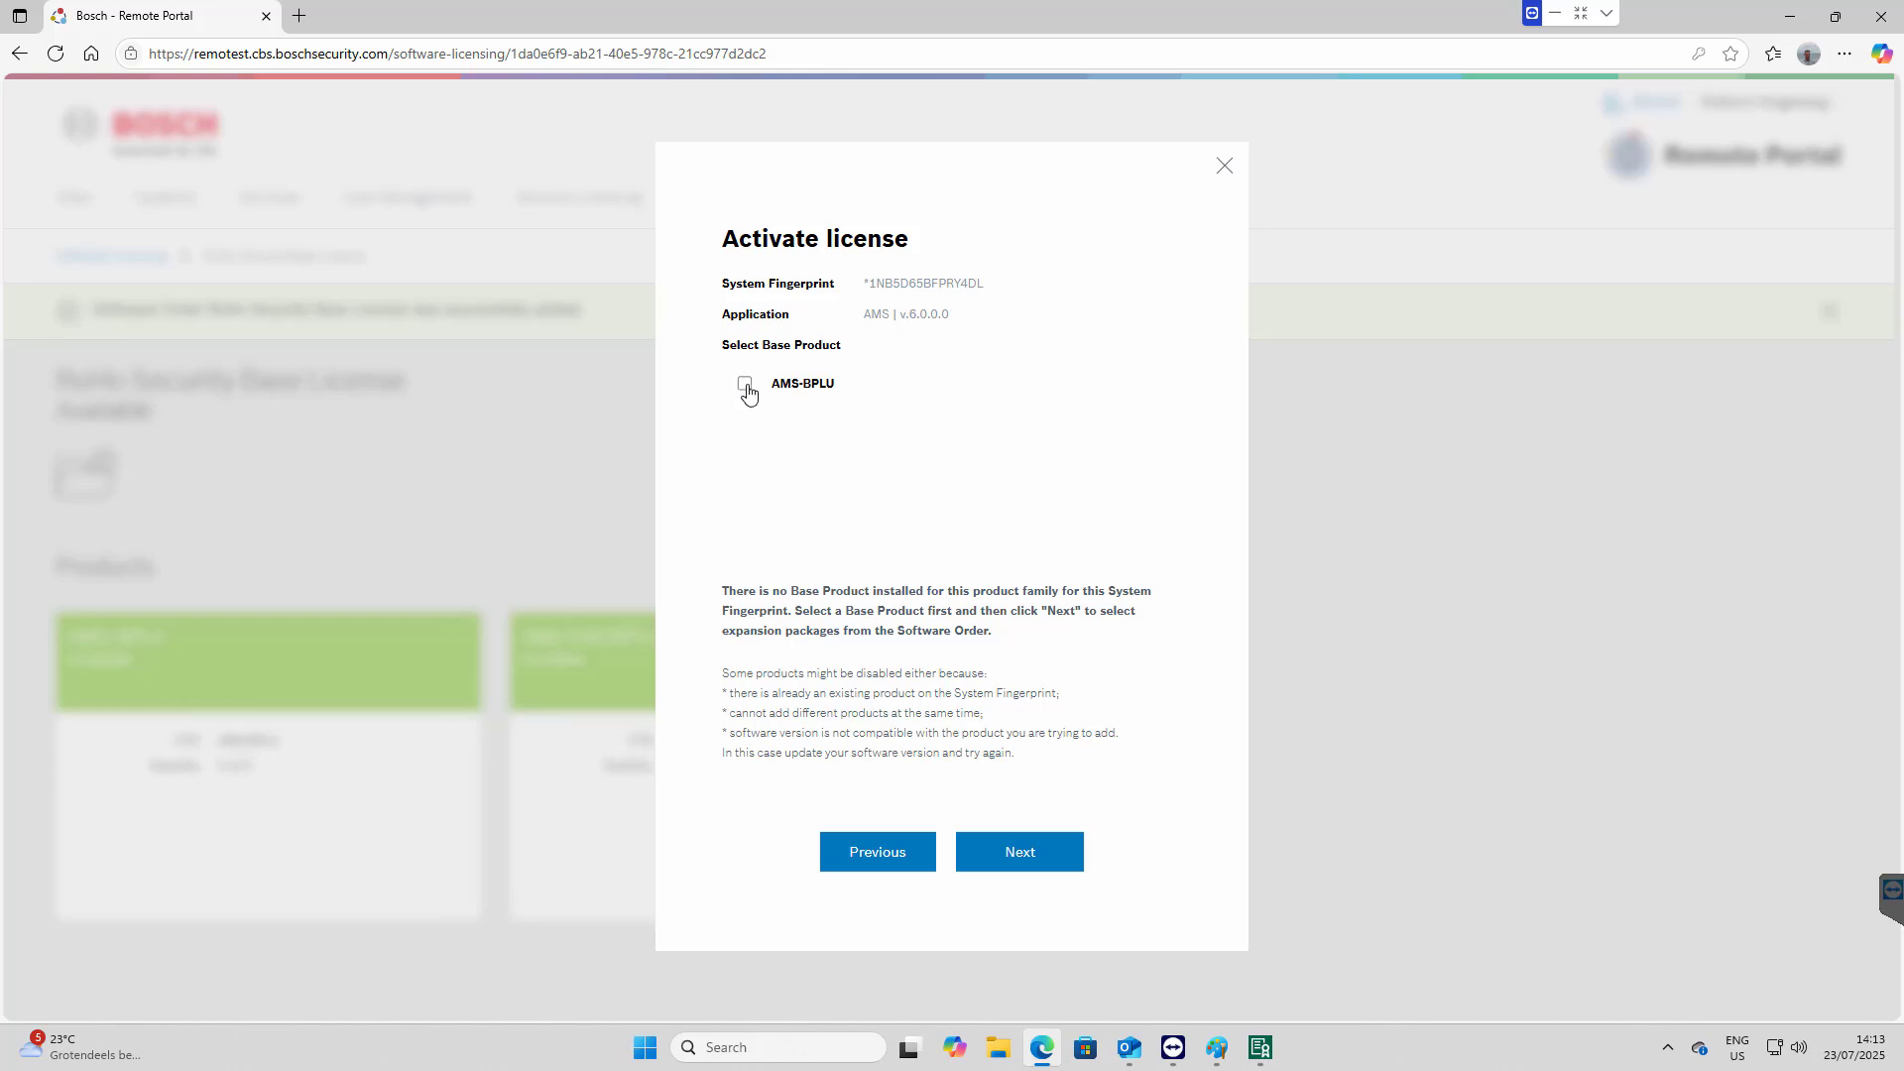
{"action": "left_click", "coordinate": [1019, 859]}
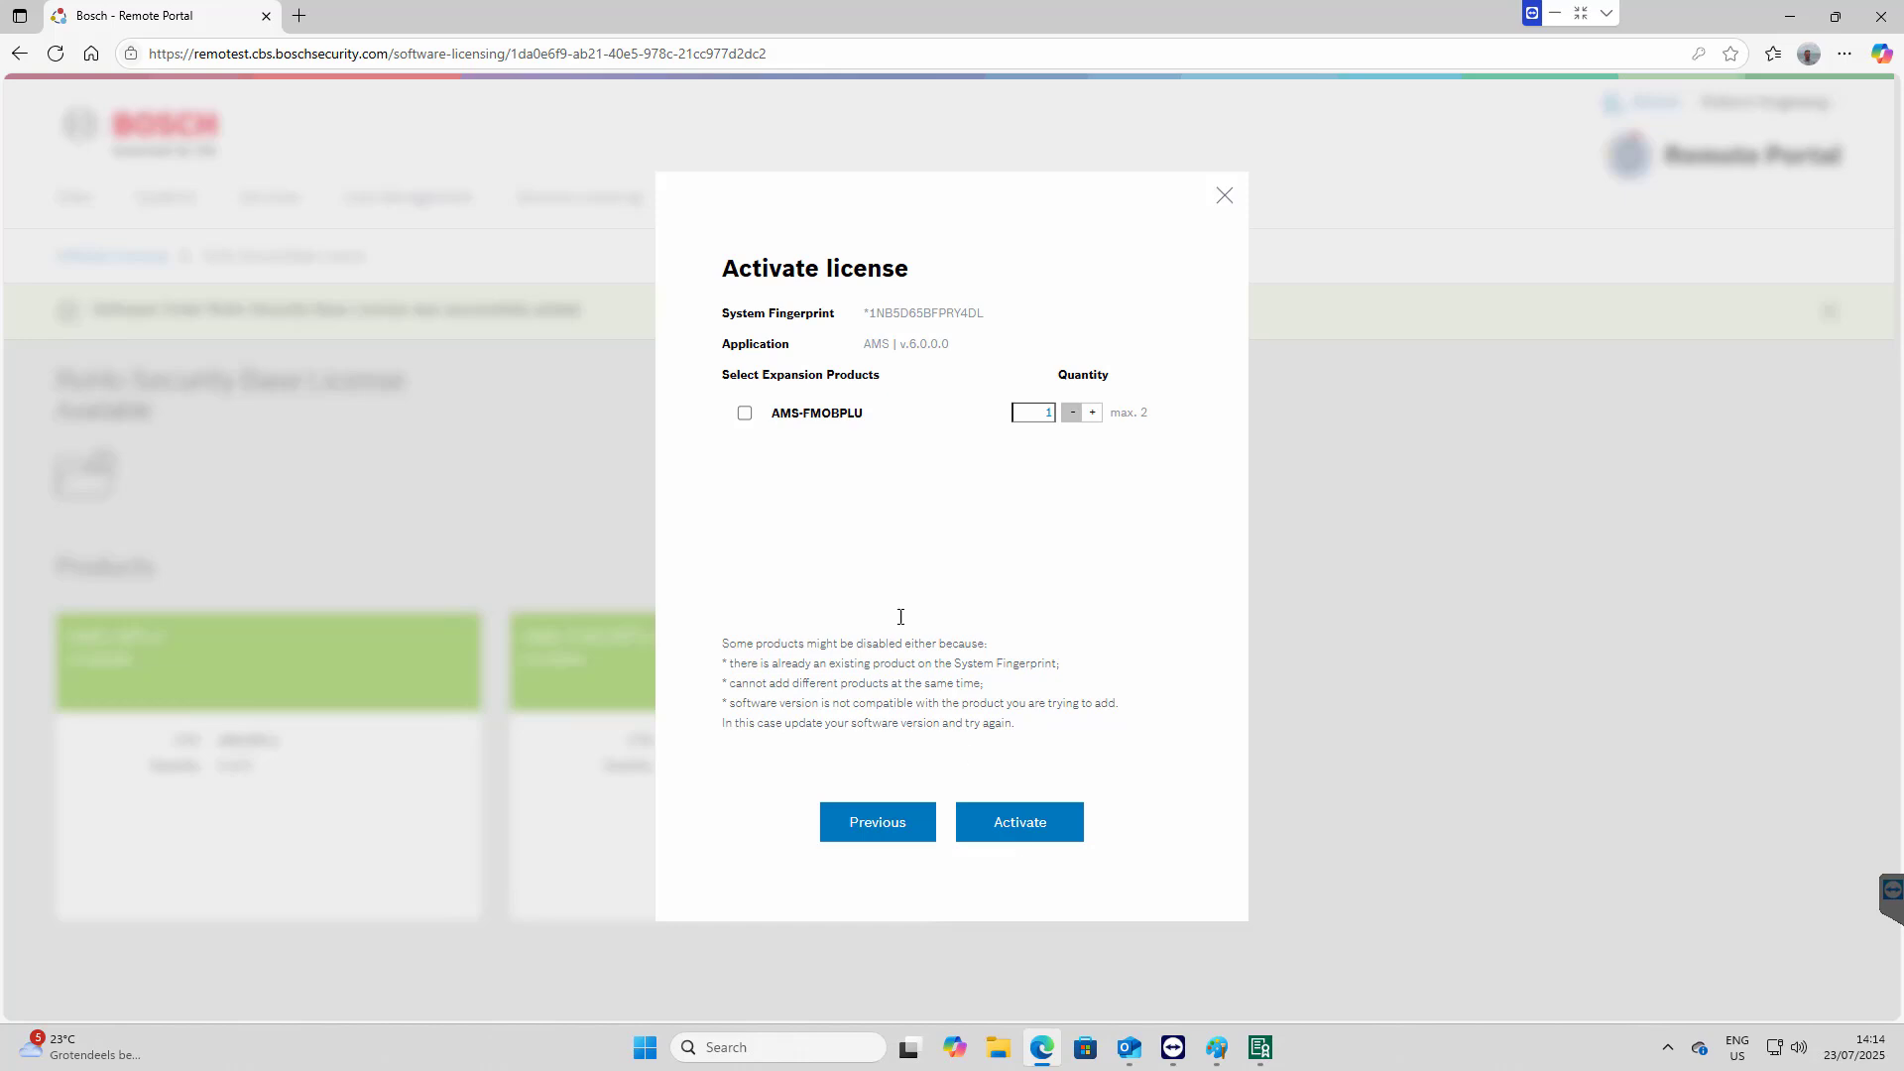
{"action": "left_click", "coordinate": [746, 416]}
{"action": "left_click", "coordinate": [1016, 831]}
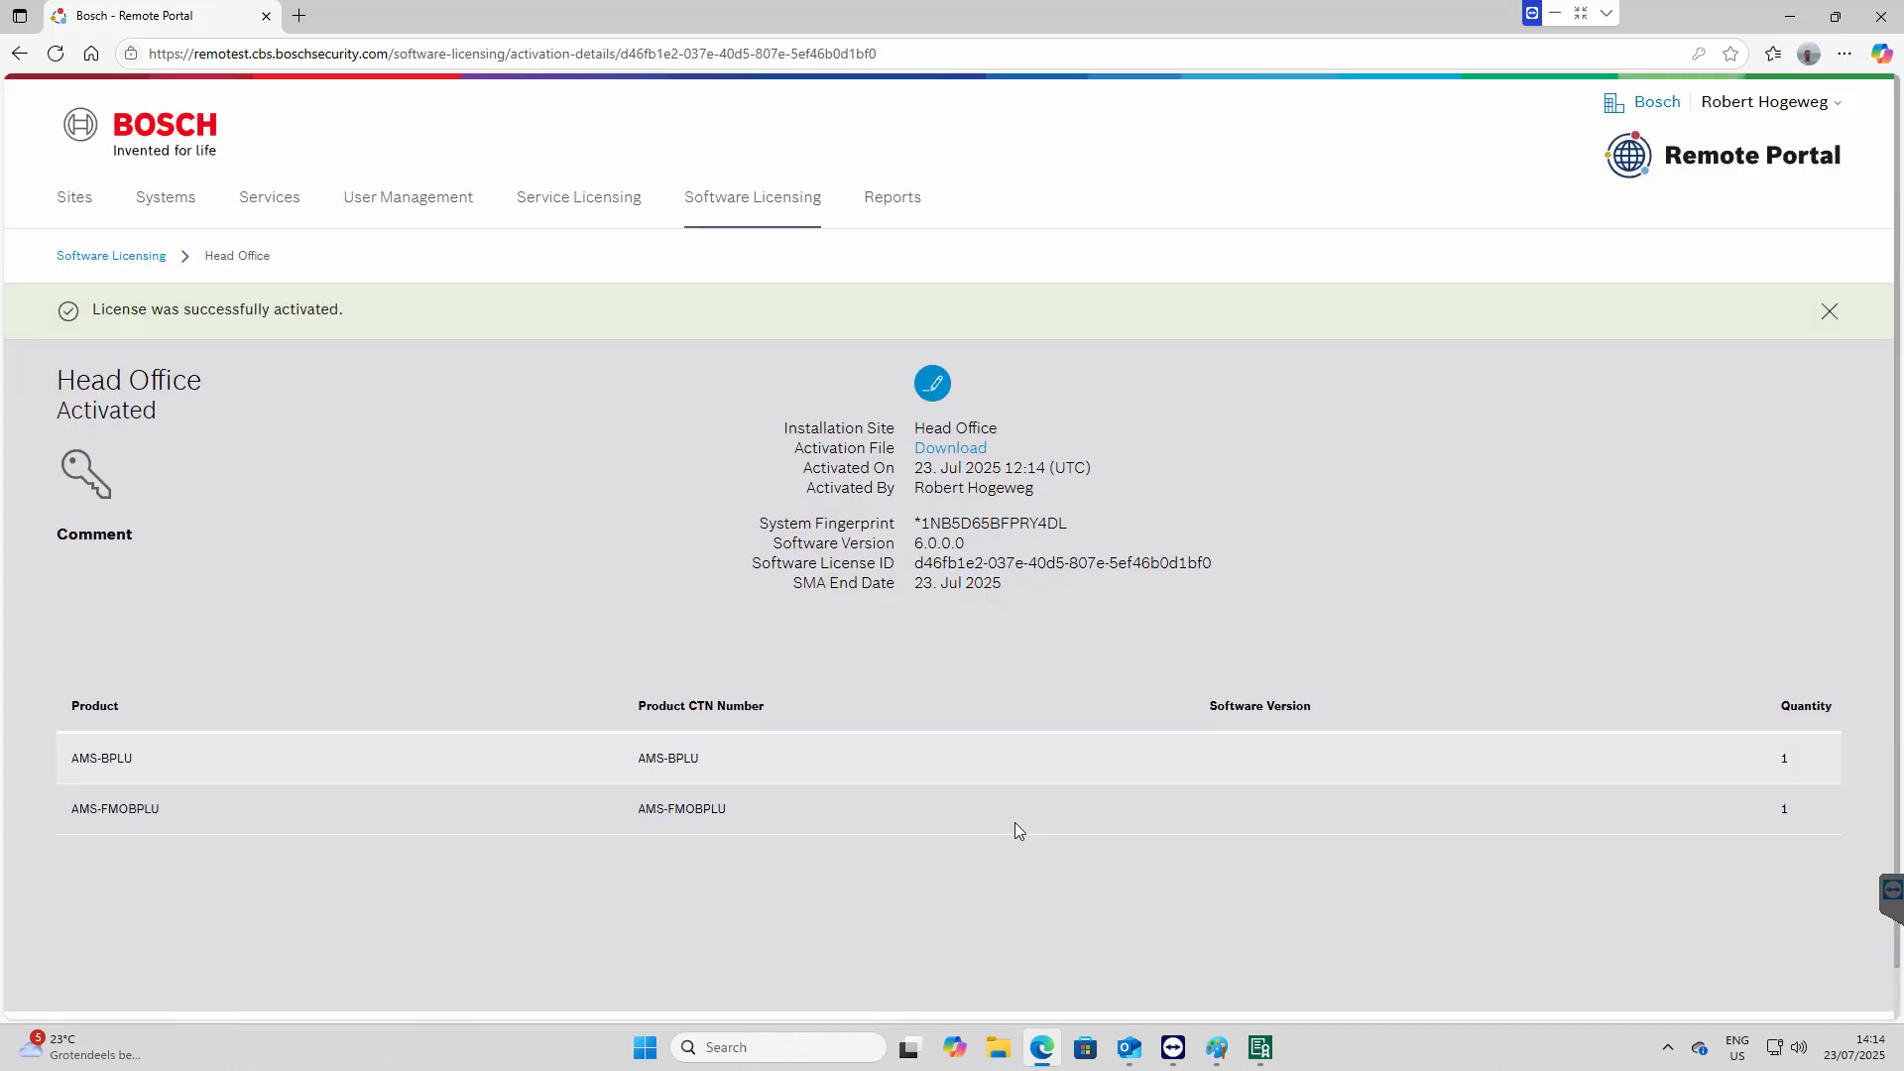
Download and save the Head Office activation file, and show it in its Downloads folder
{"action": "left_click", "coordinate": [955, 452]}
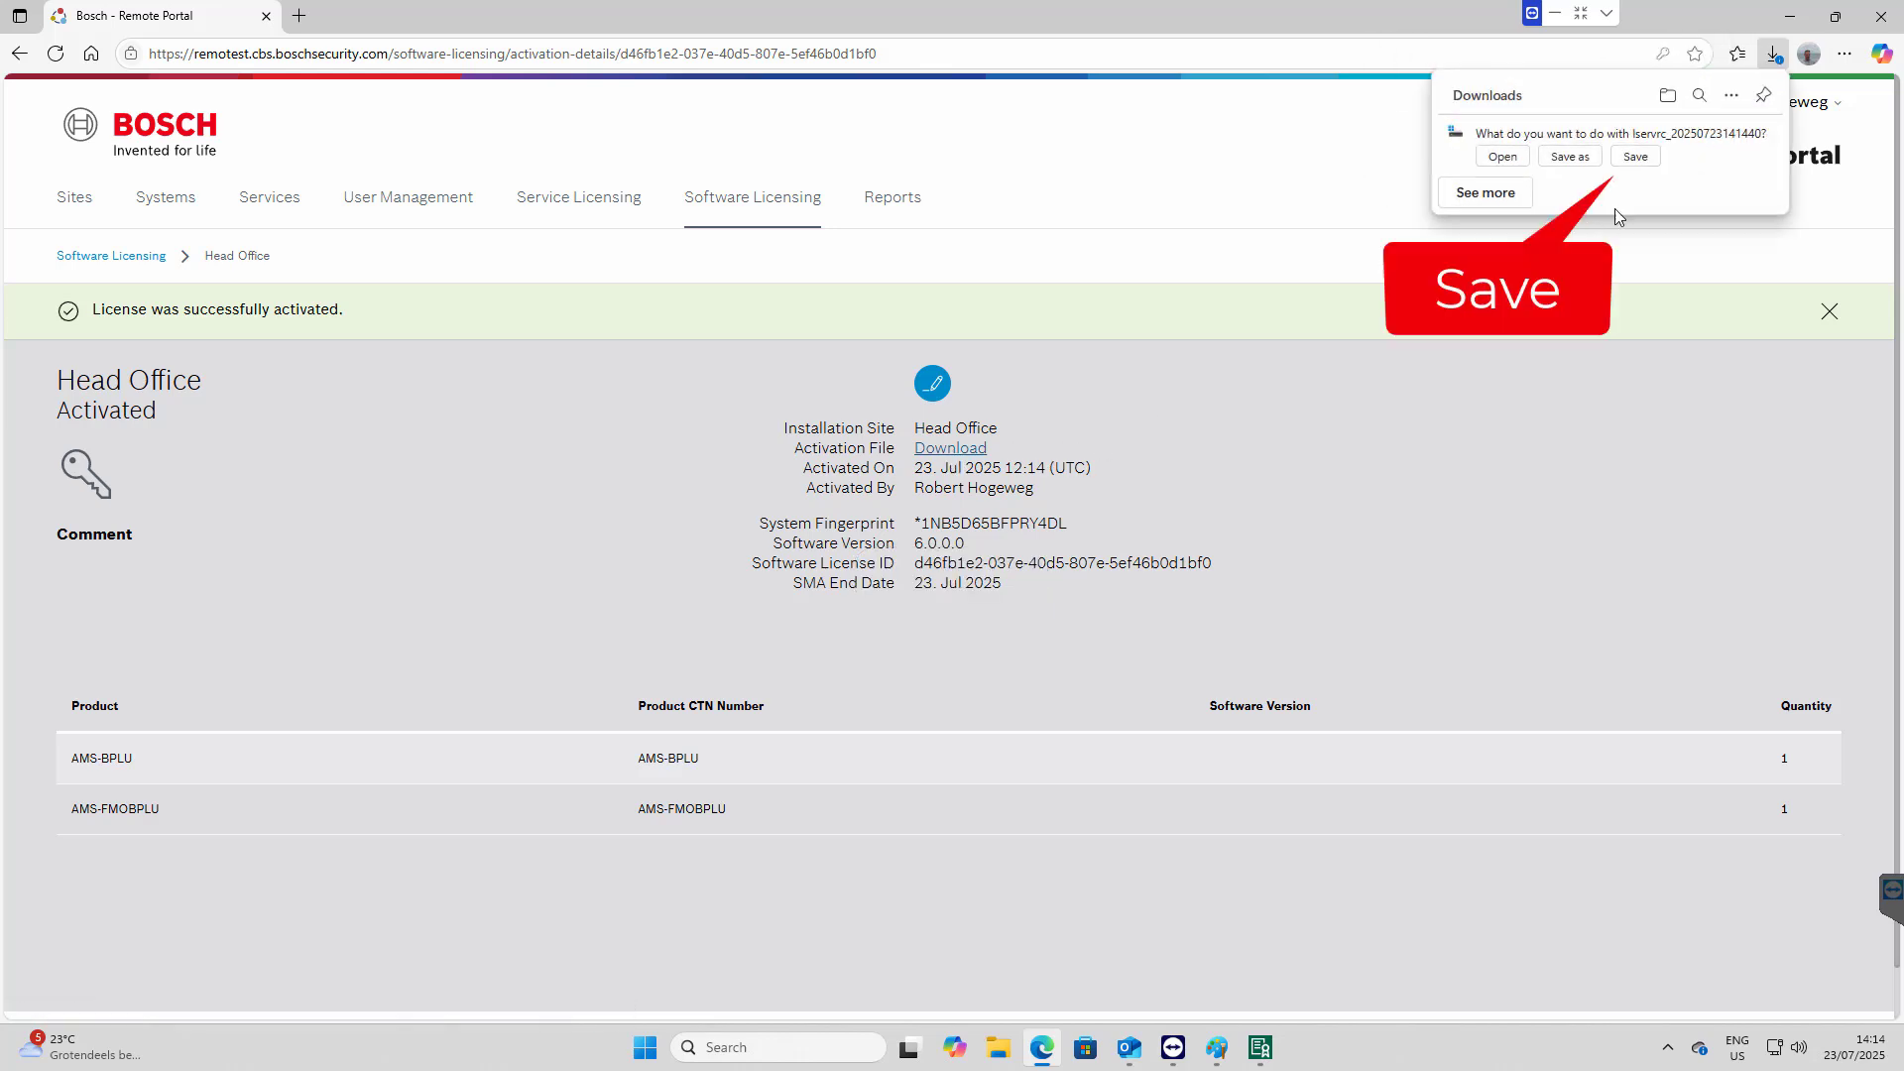
{"action": "left_click", "coordinate": [1635, 158]}
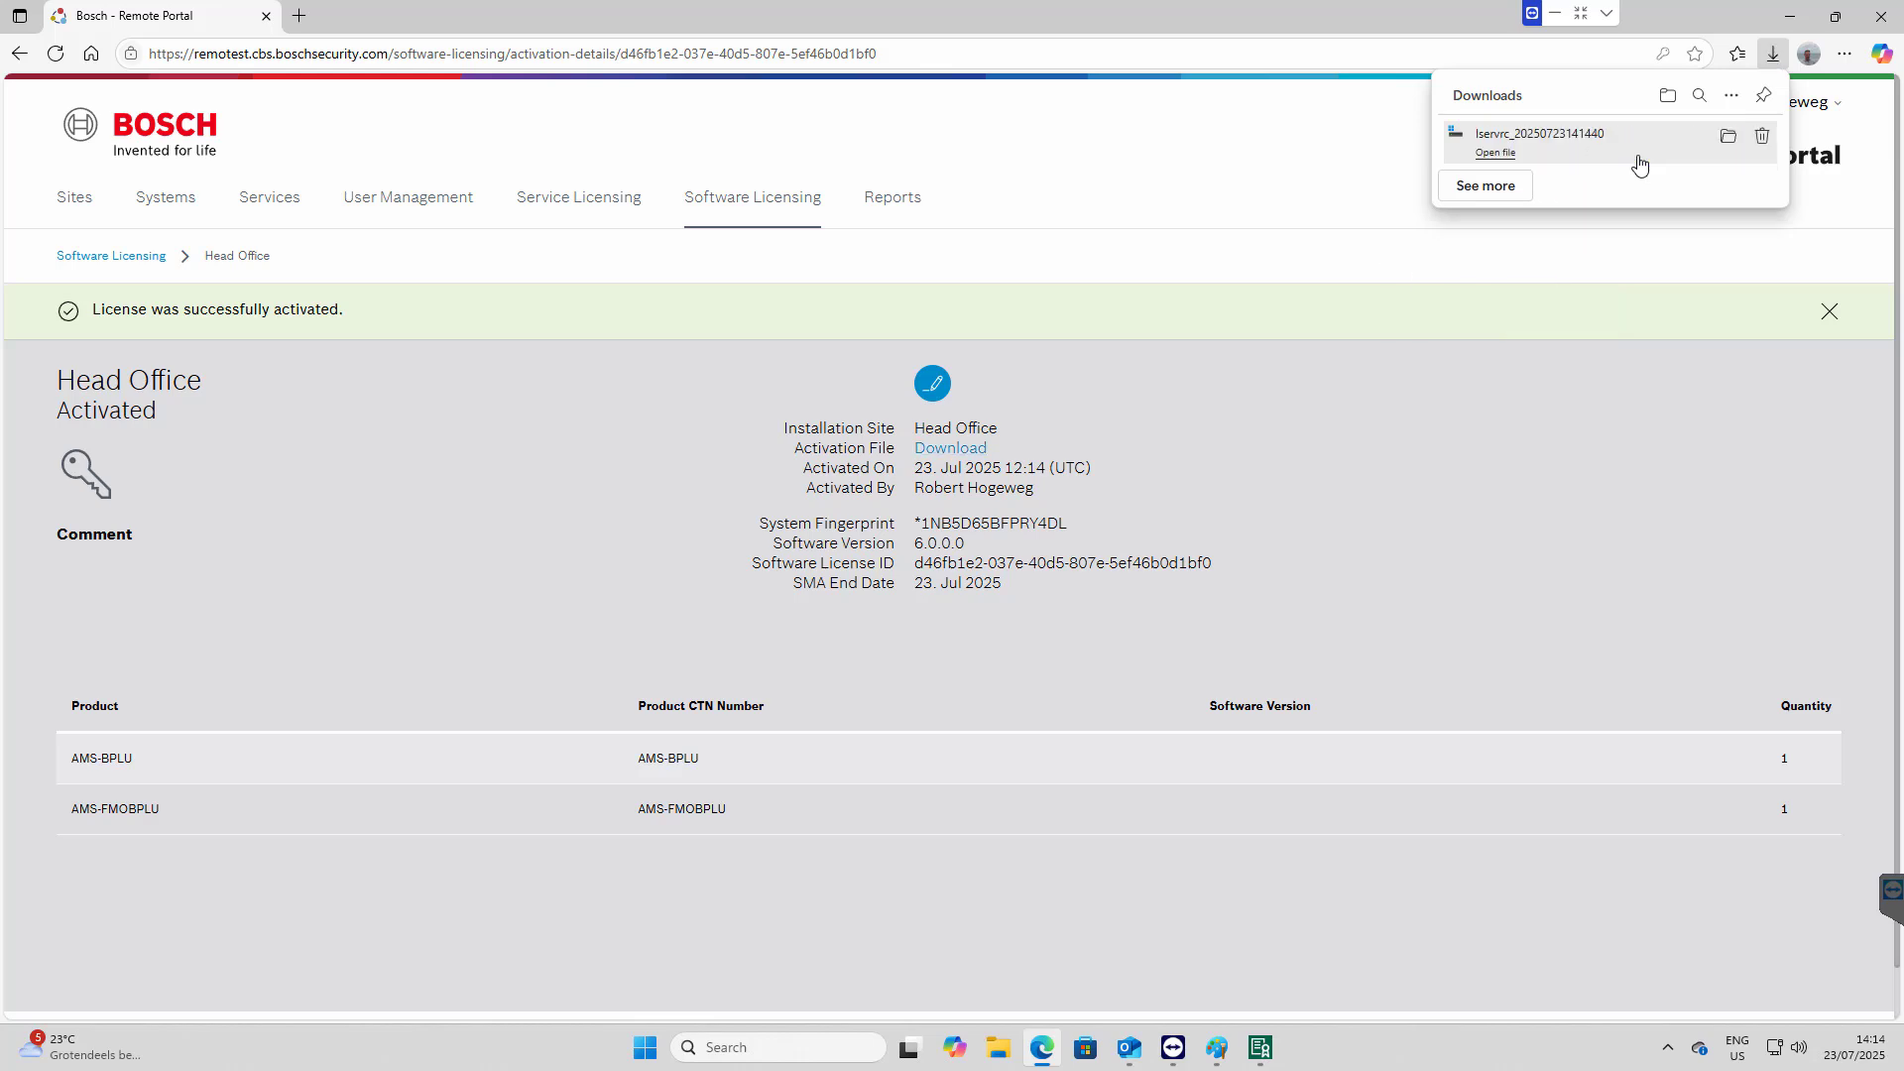
{"action": "left_click", "coordinate": [1728, 141]}
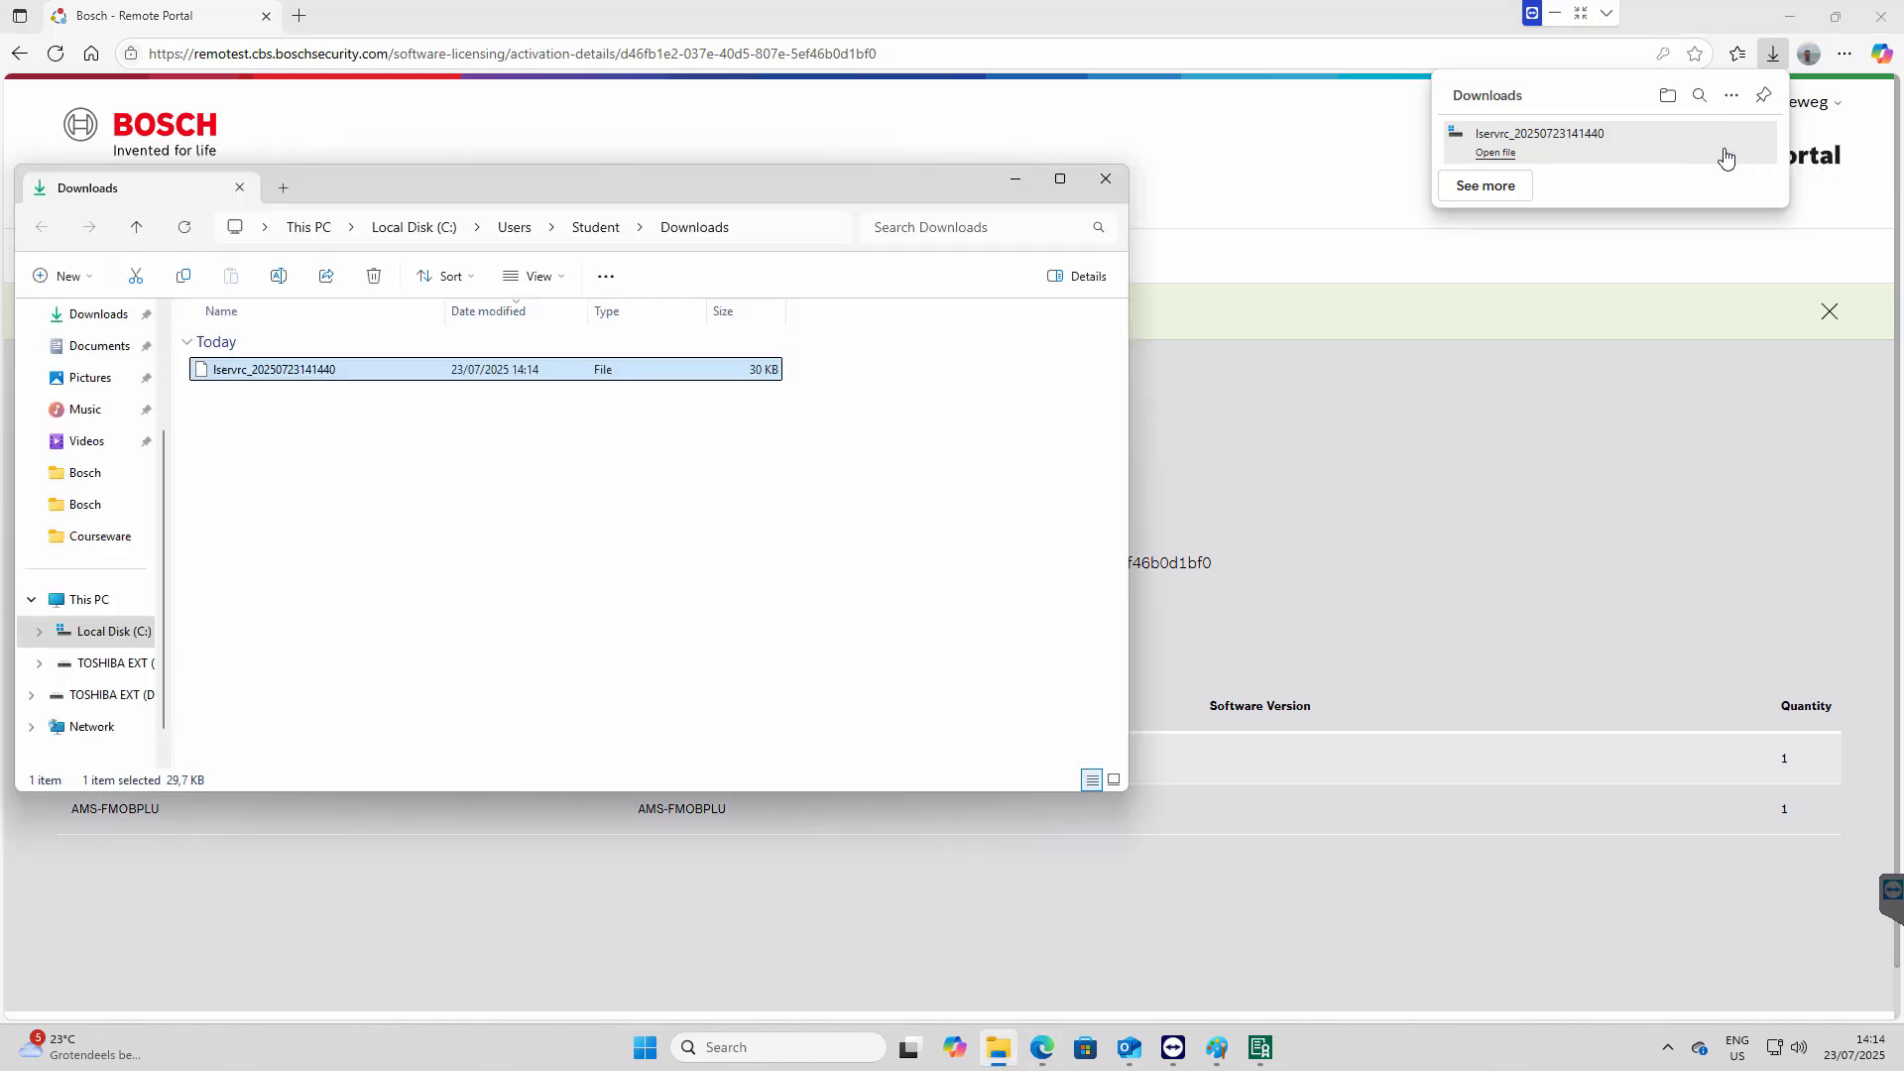
{"action": "left_click", "coordinate": [1015, 184]}
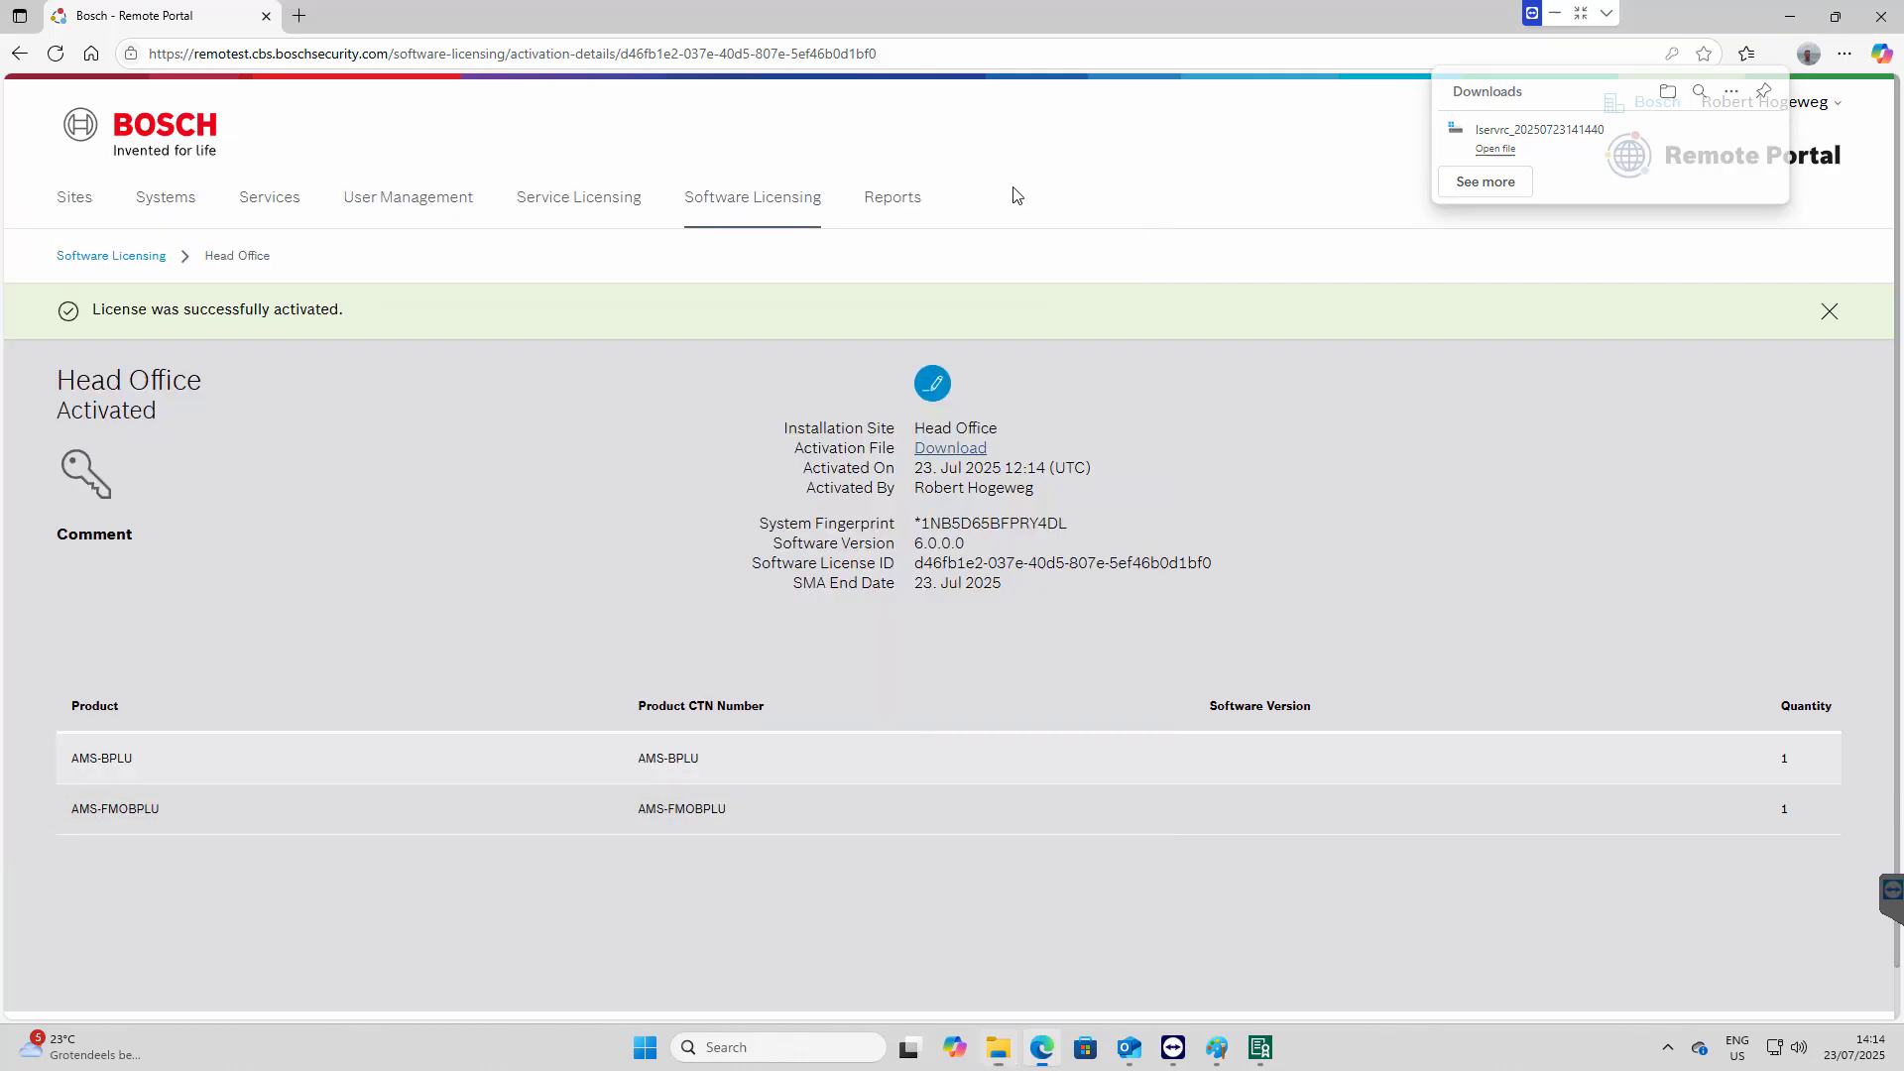
{"action": "left_click", "coordinate": [1797, 18]}
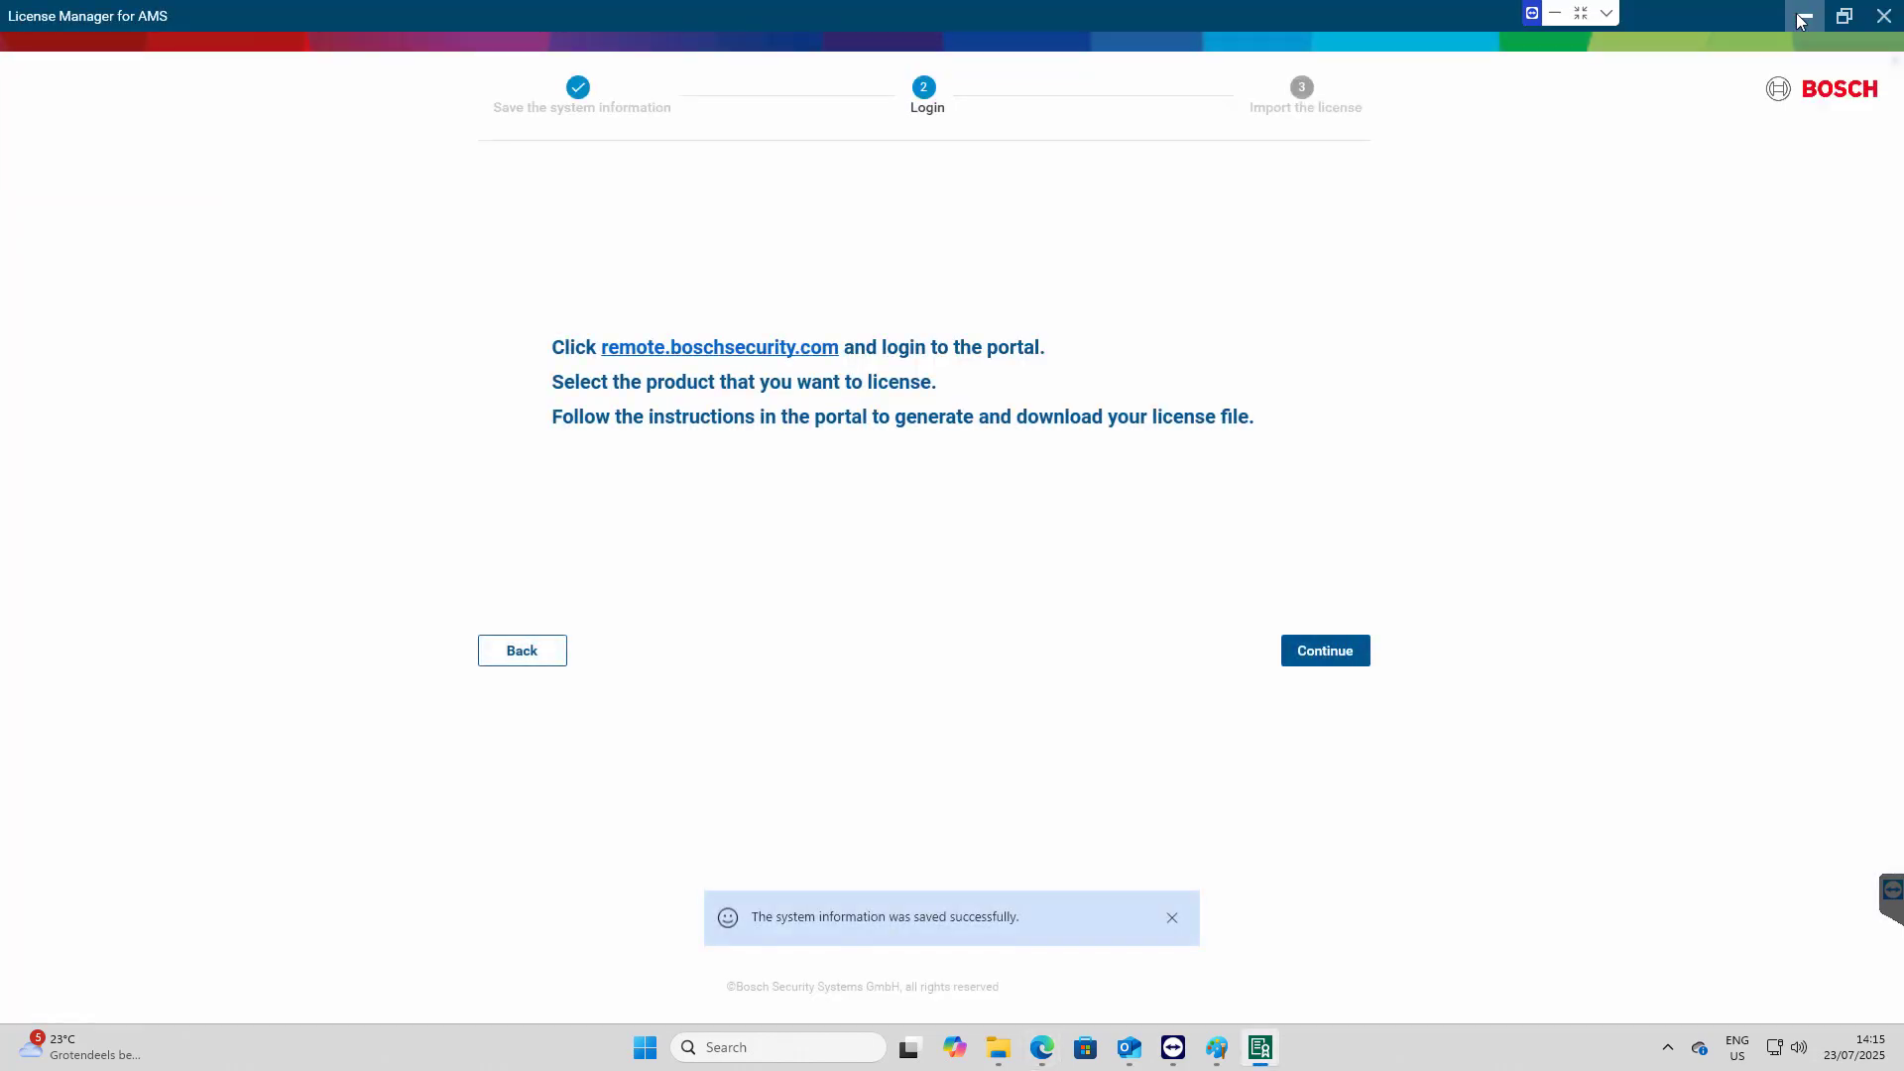
{"action": "left_click", "coordinate": [1336, 655]}
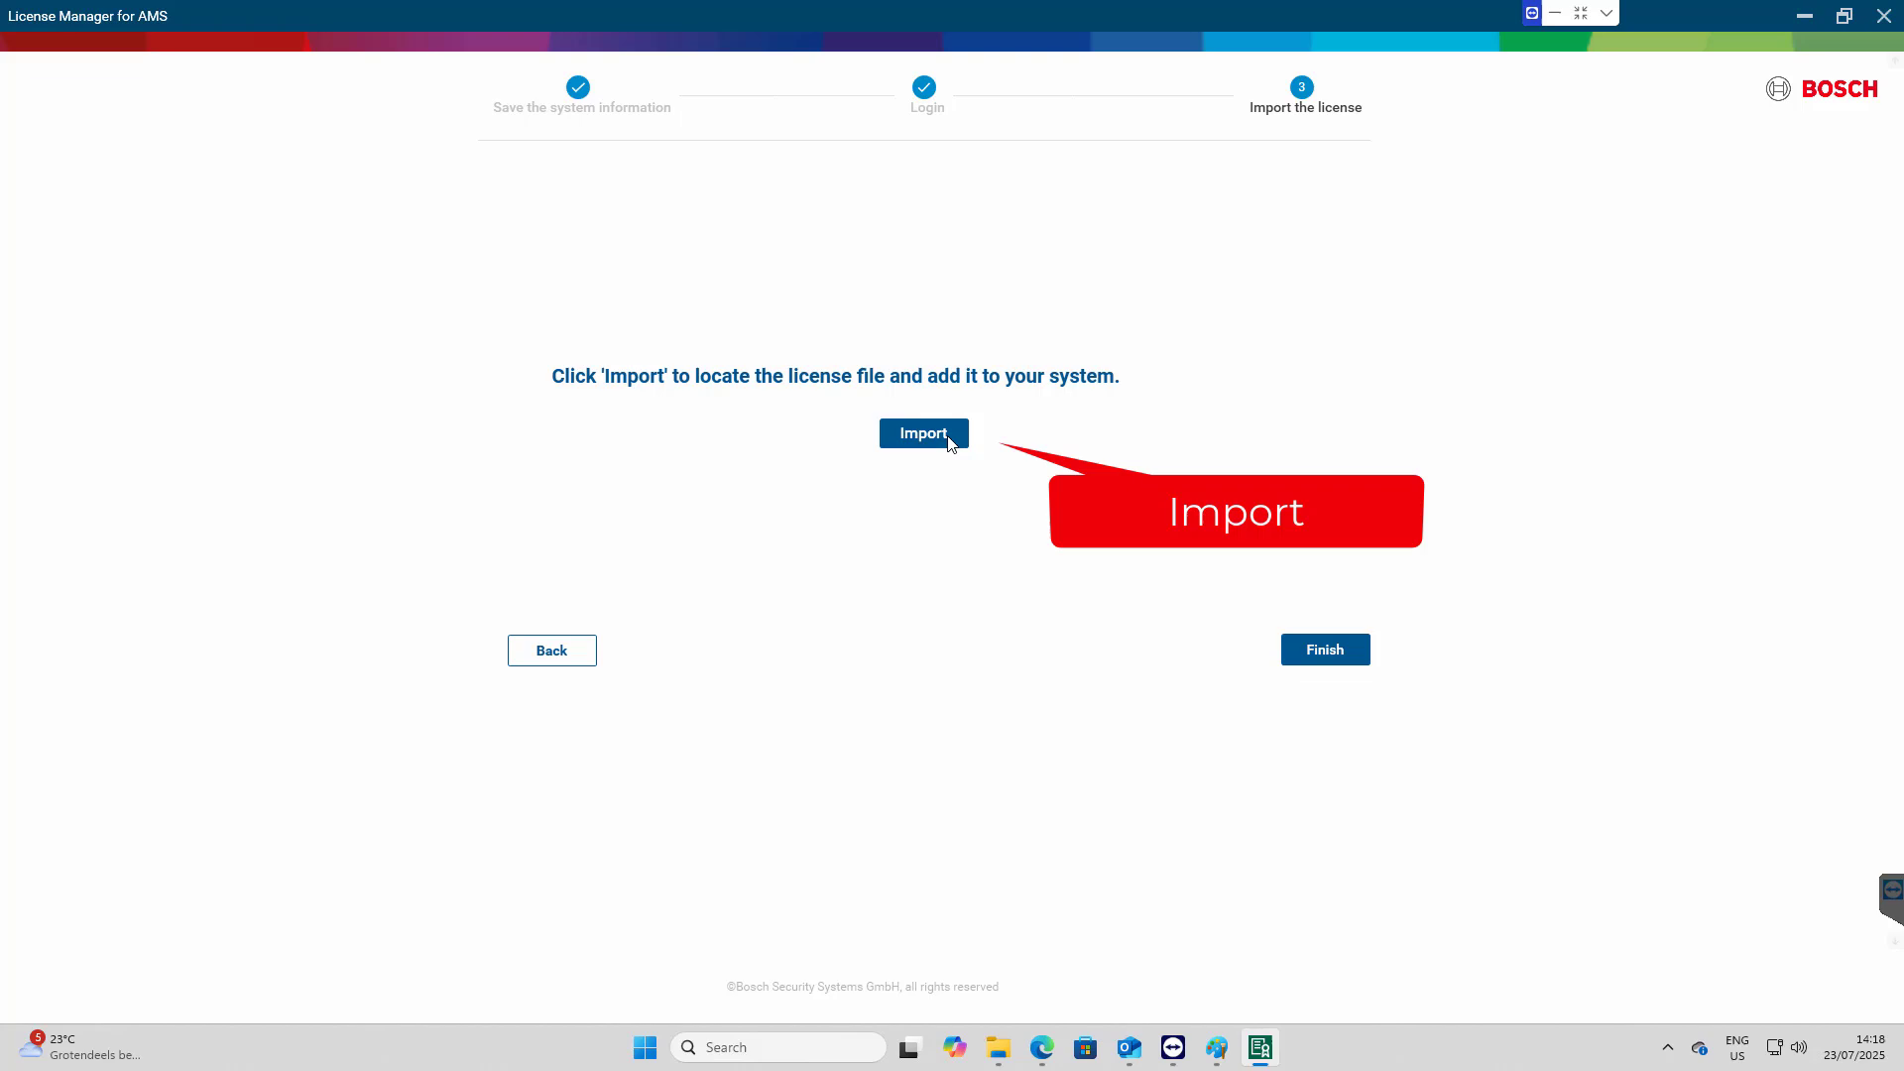
{"action": "left_click", "coordinate": [923, 433]}
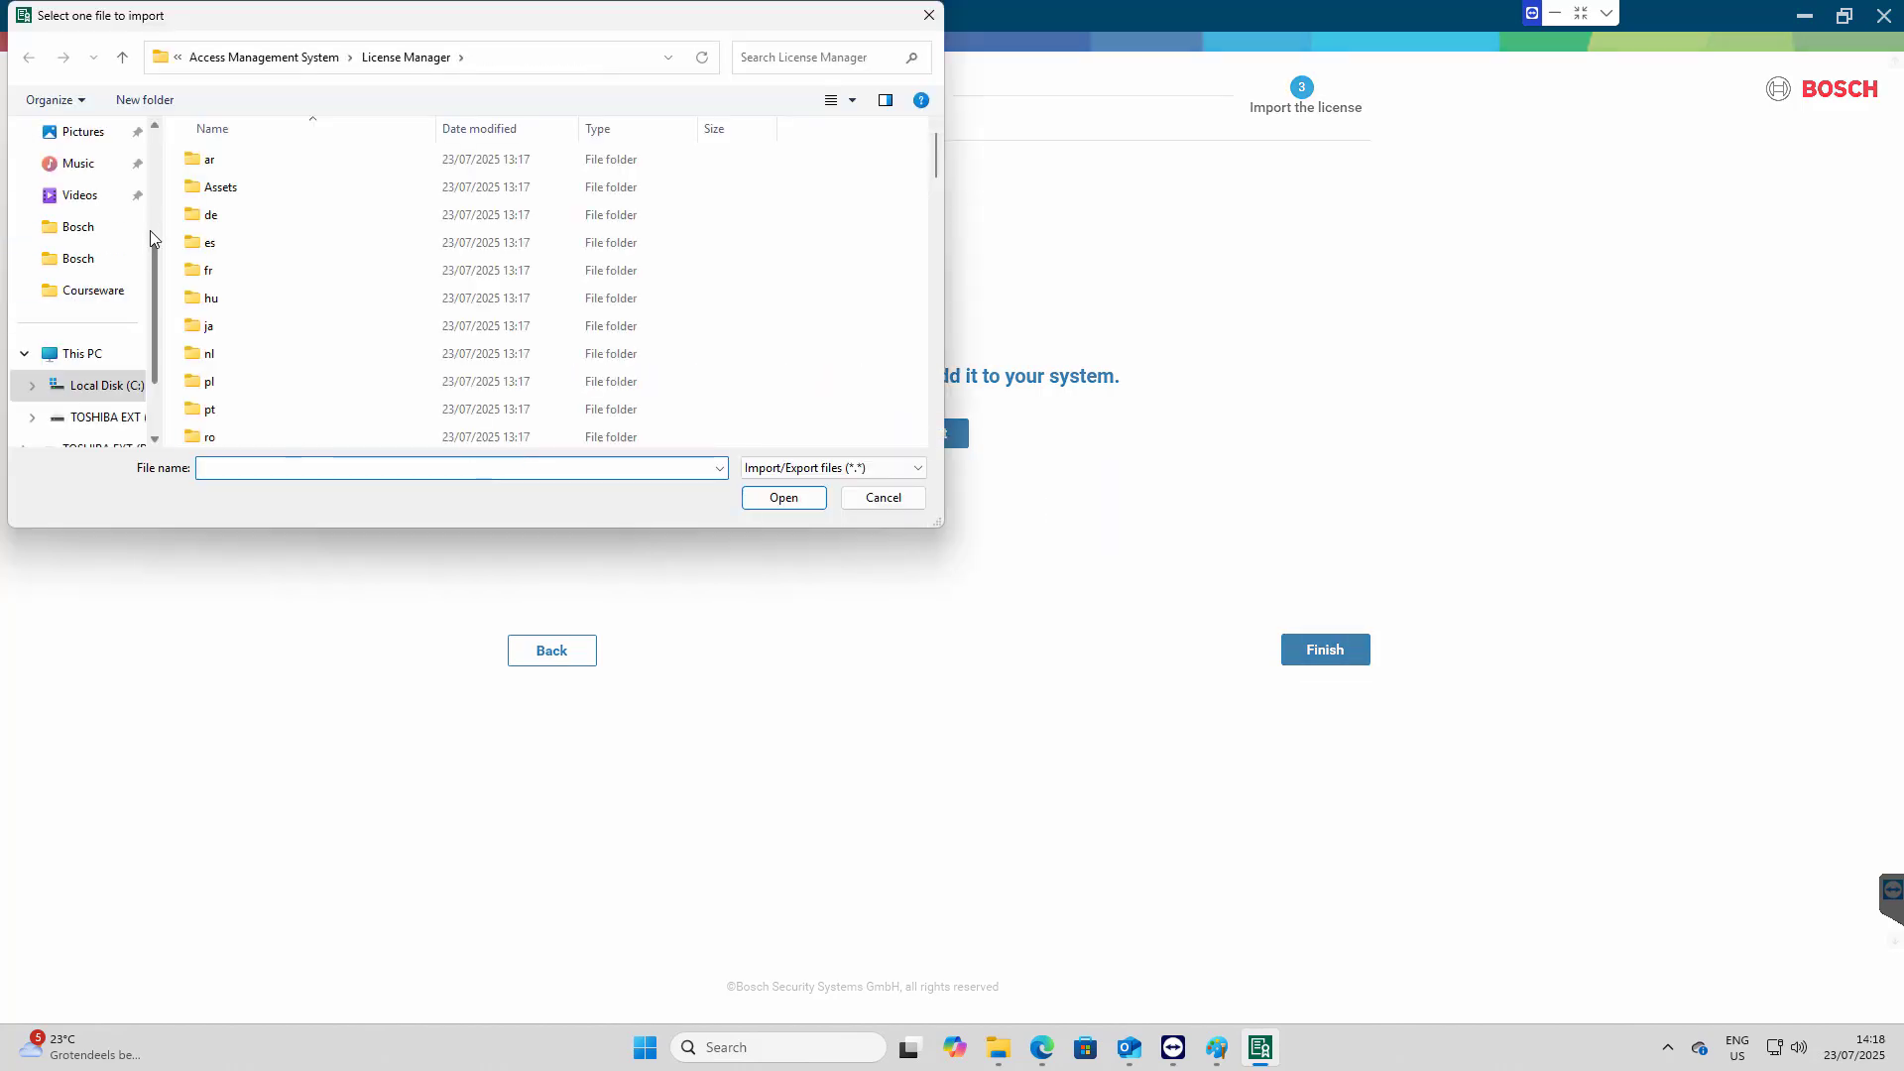
{"action": "left_click_drag", "start_coordinate": [153, 248], "coordinate": [153, 194]}
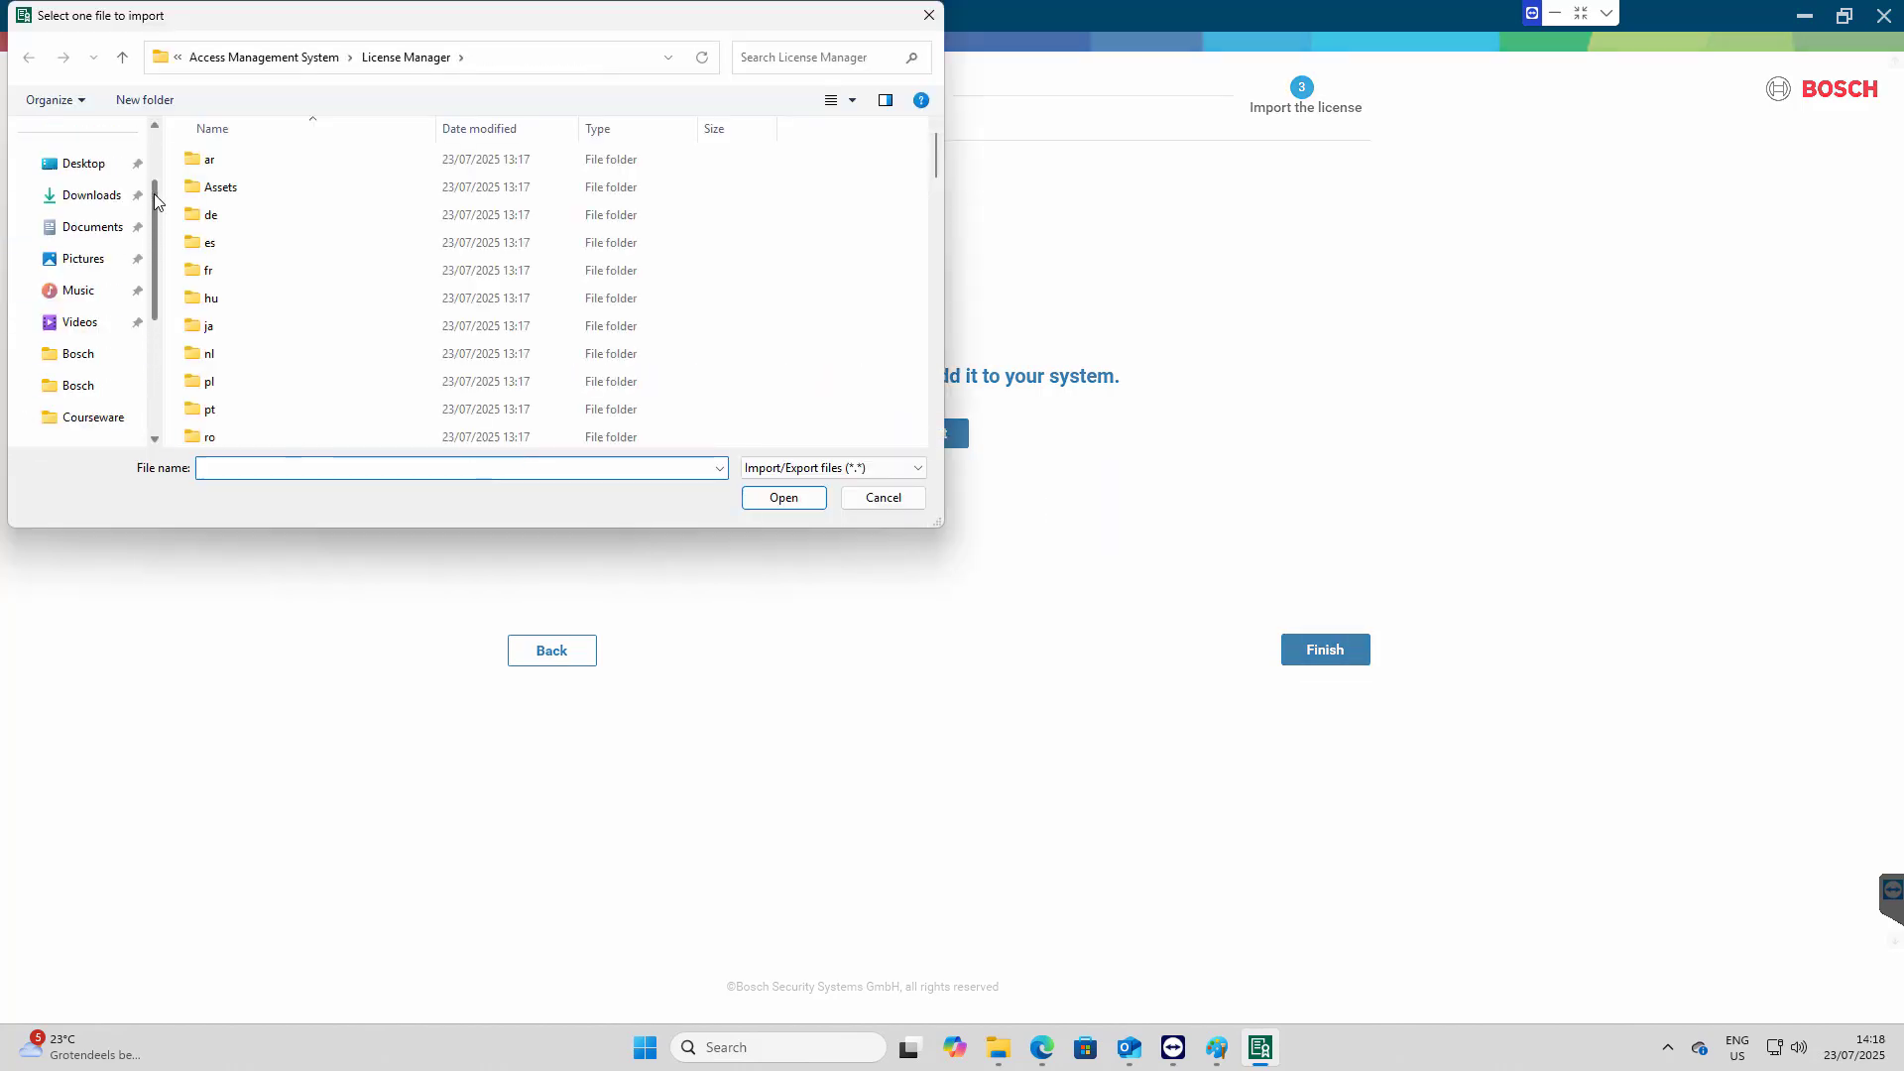
{"action": "left_click", "coordinate": [110, 198]}
{"action": "double_click", "coordinate": [262, 189]}
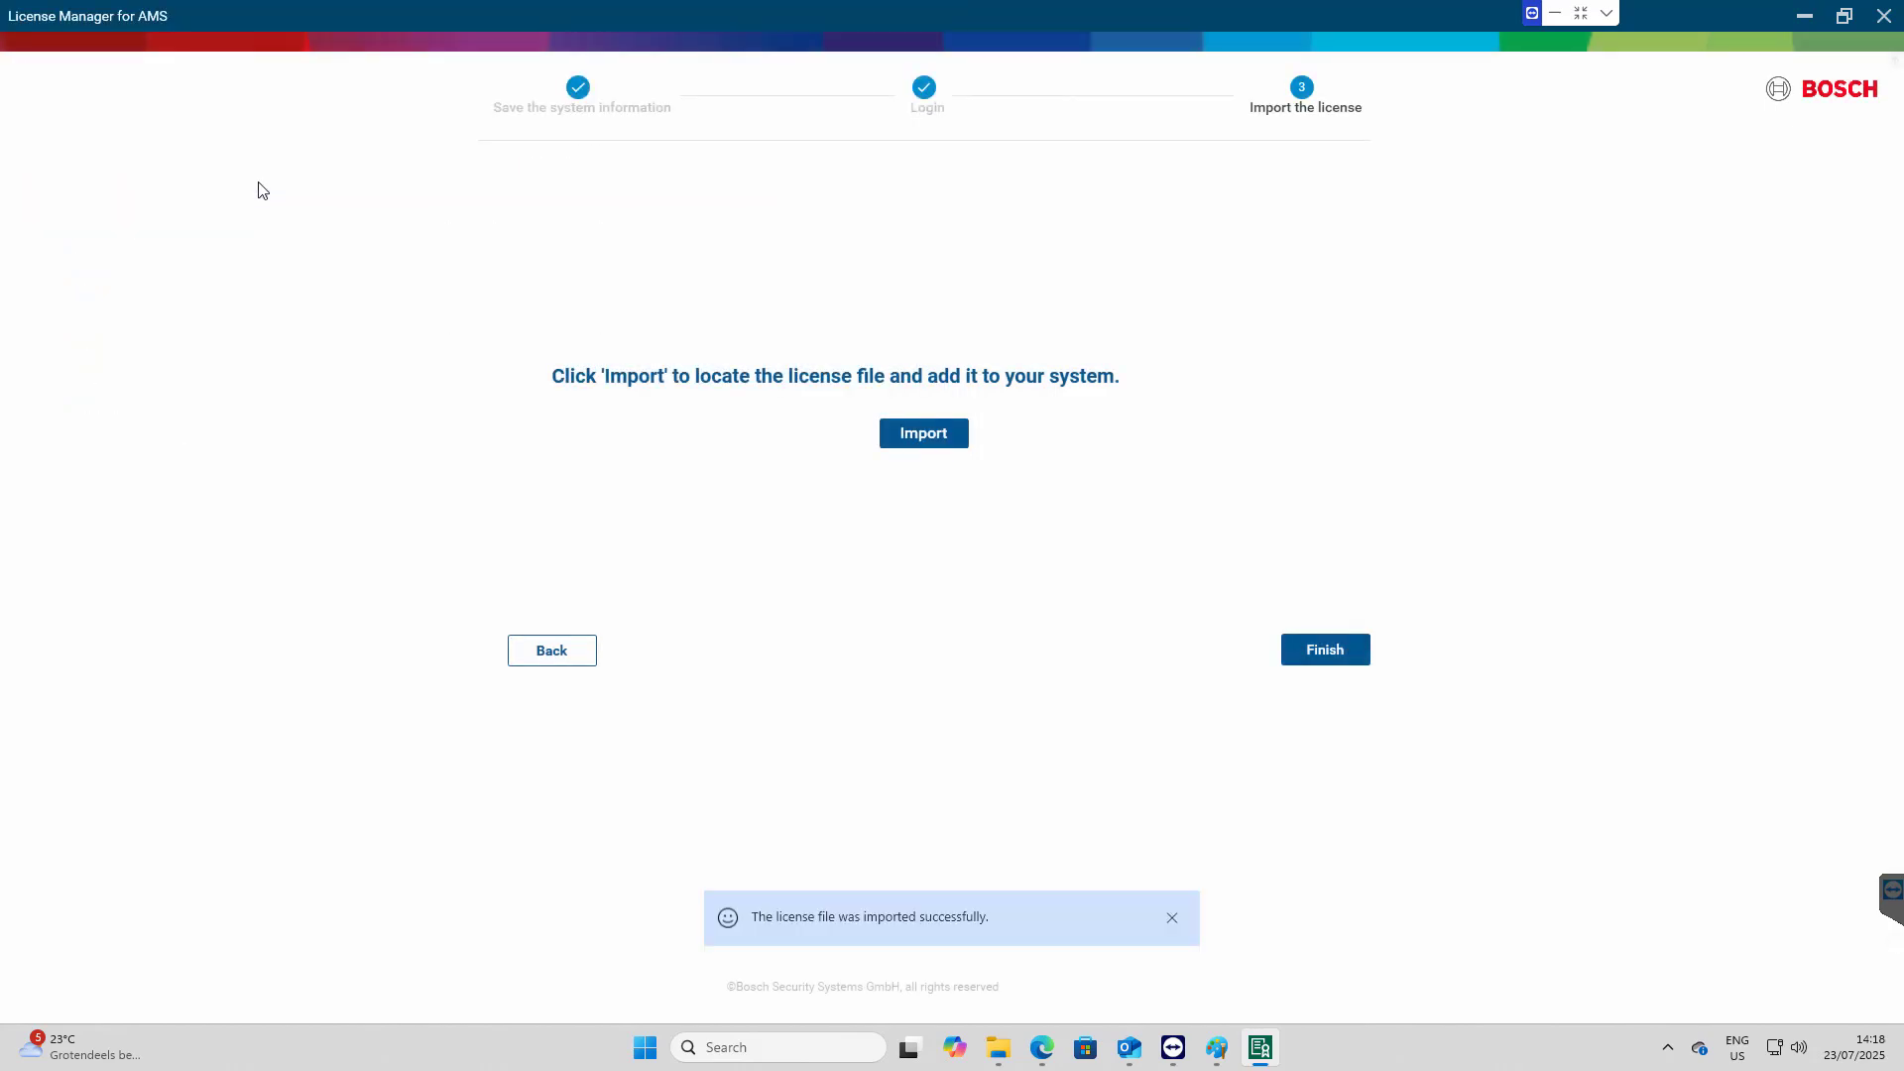
{"action": "left_click", "coordinate": [1325, 650]}
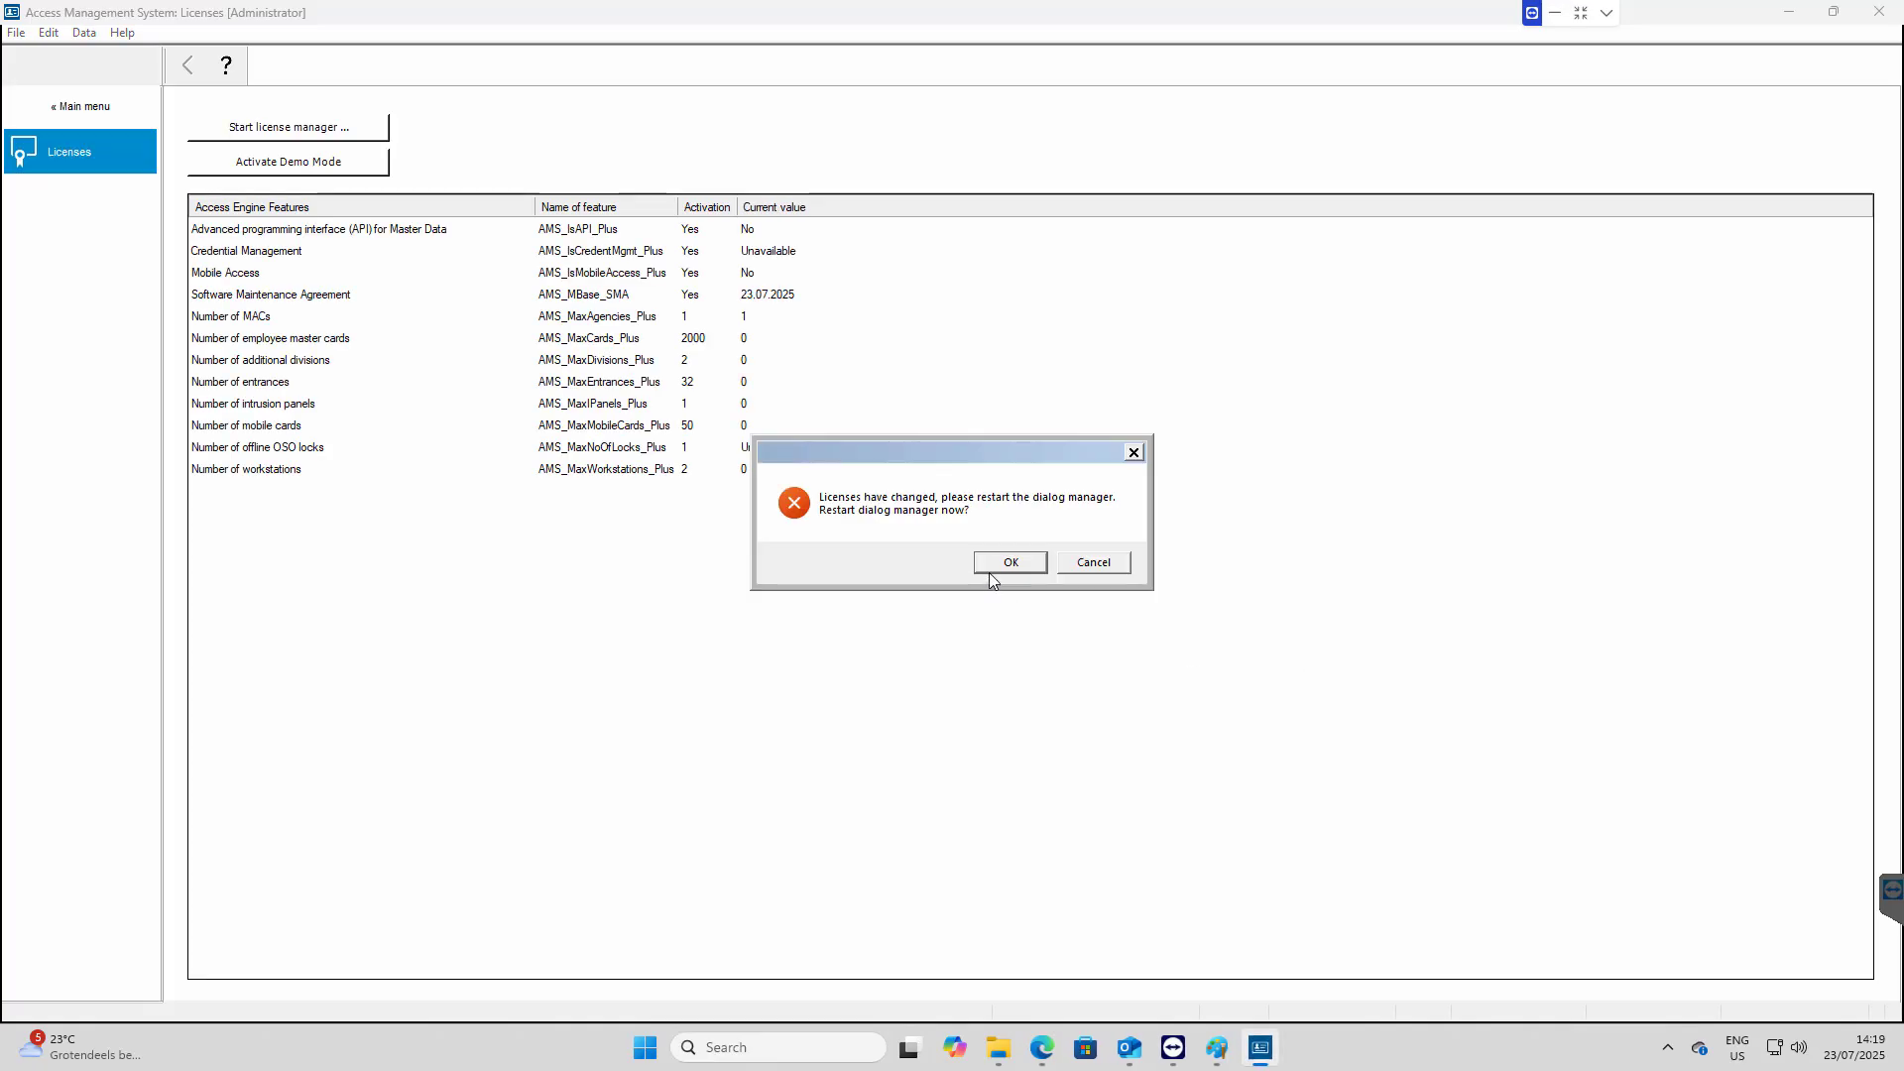
Restart the AMS dialog manager and log in as Administrator with the account password
{"action": "left_click", "coordinate": [1011, 565]}
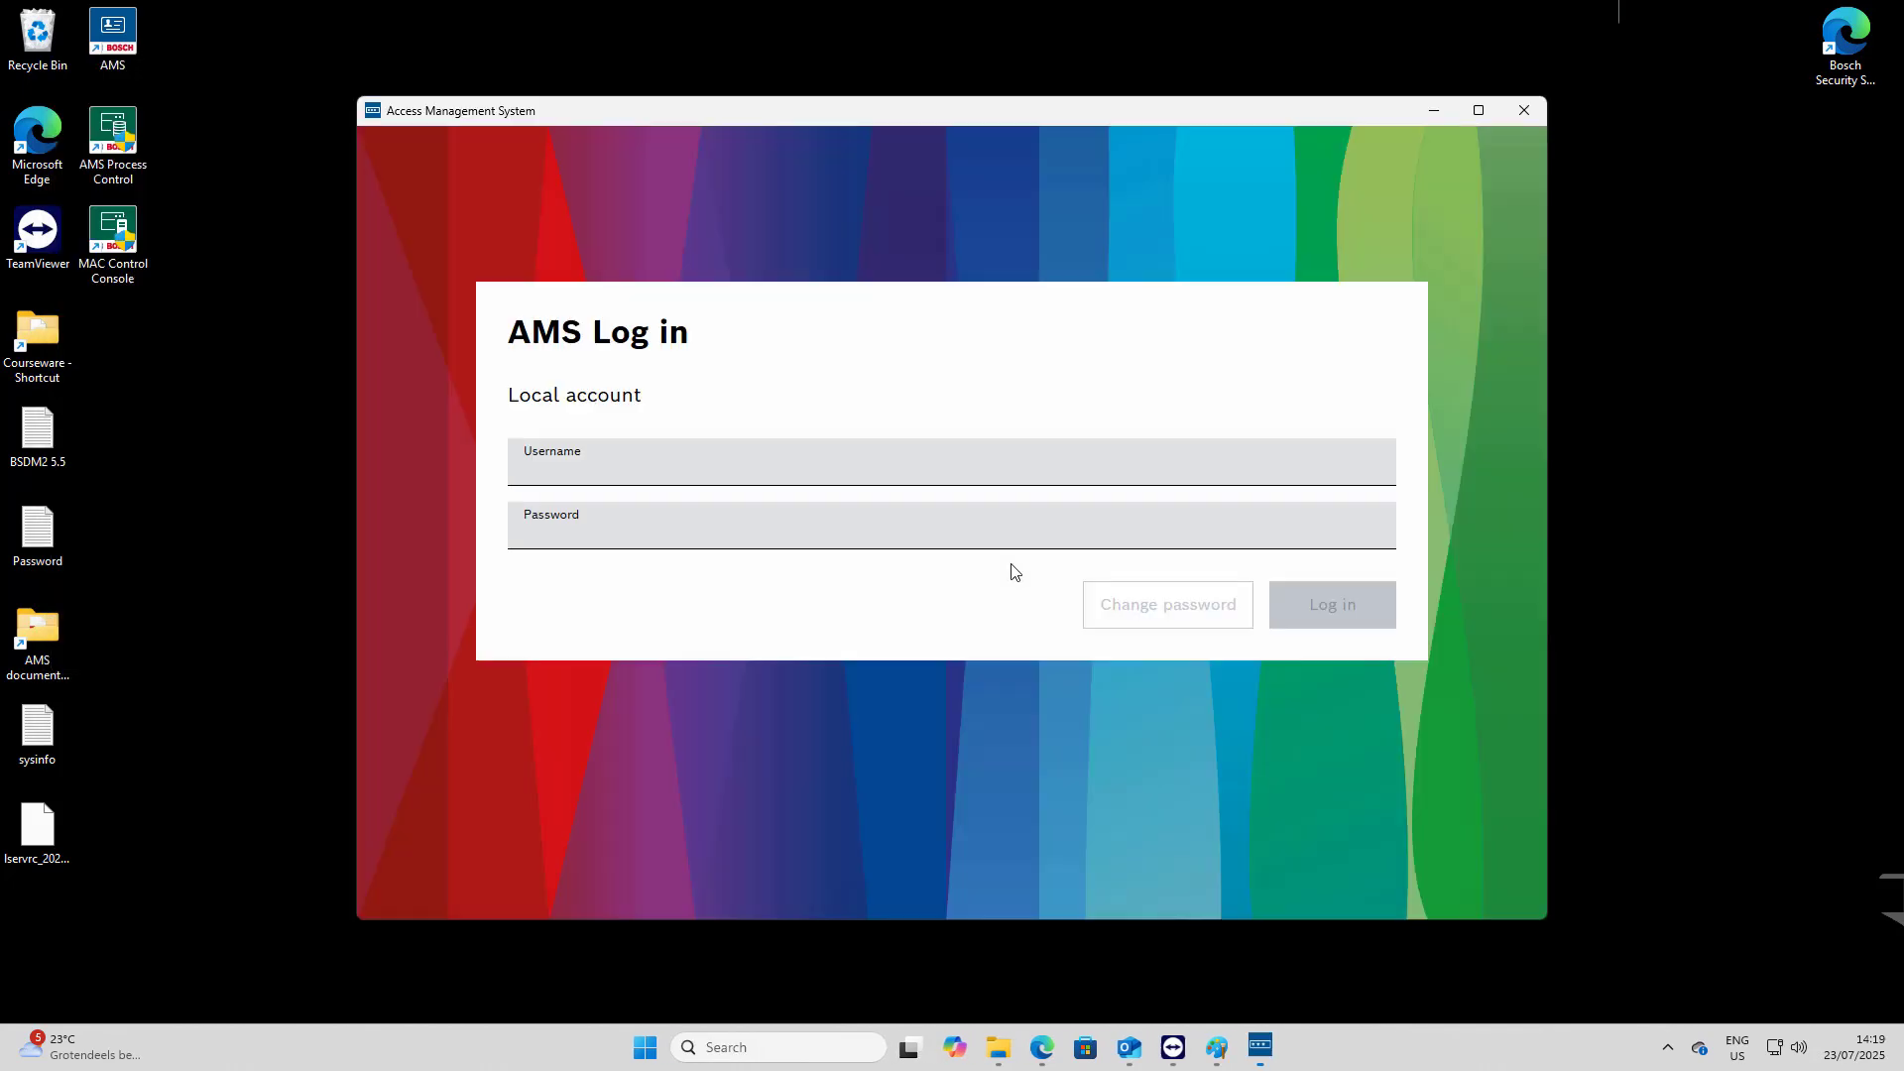
{"action": "left_click", "coordinate": [673, 461]}
{"action": "type", "text": "Administrator"}
{"action": "key", "text": "Tab"}
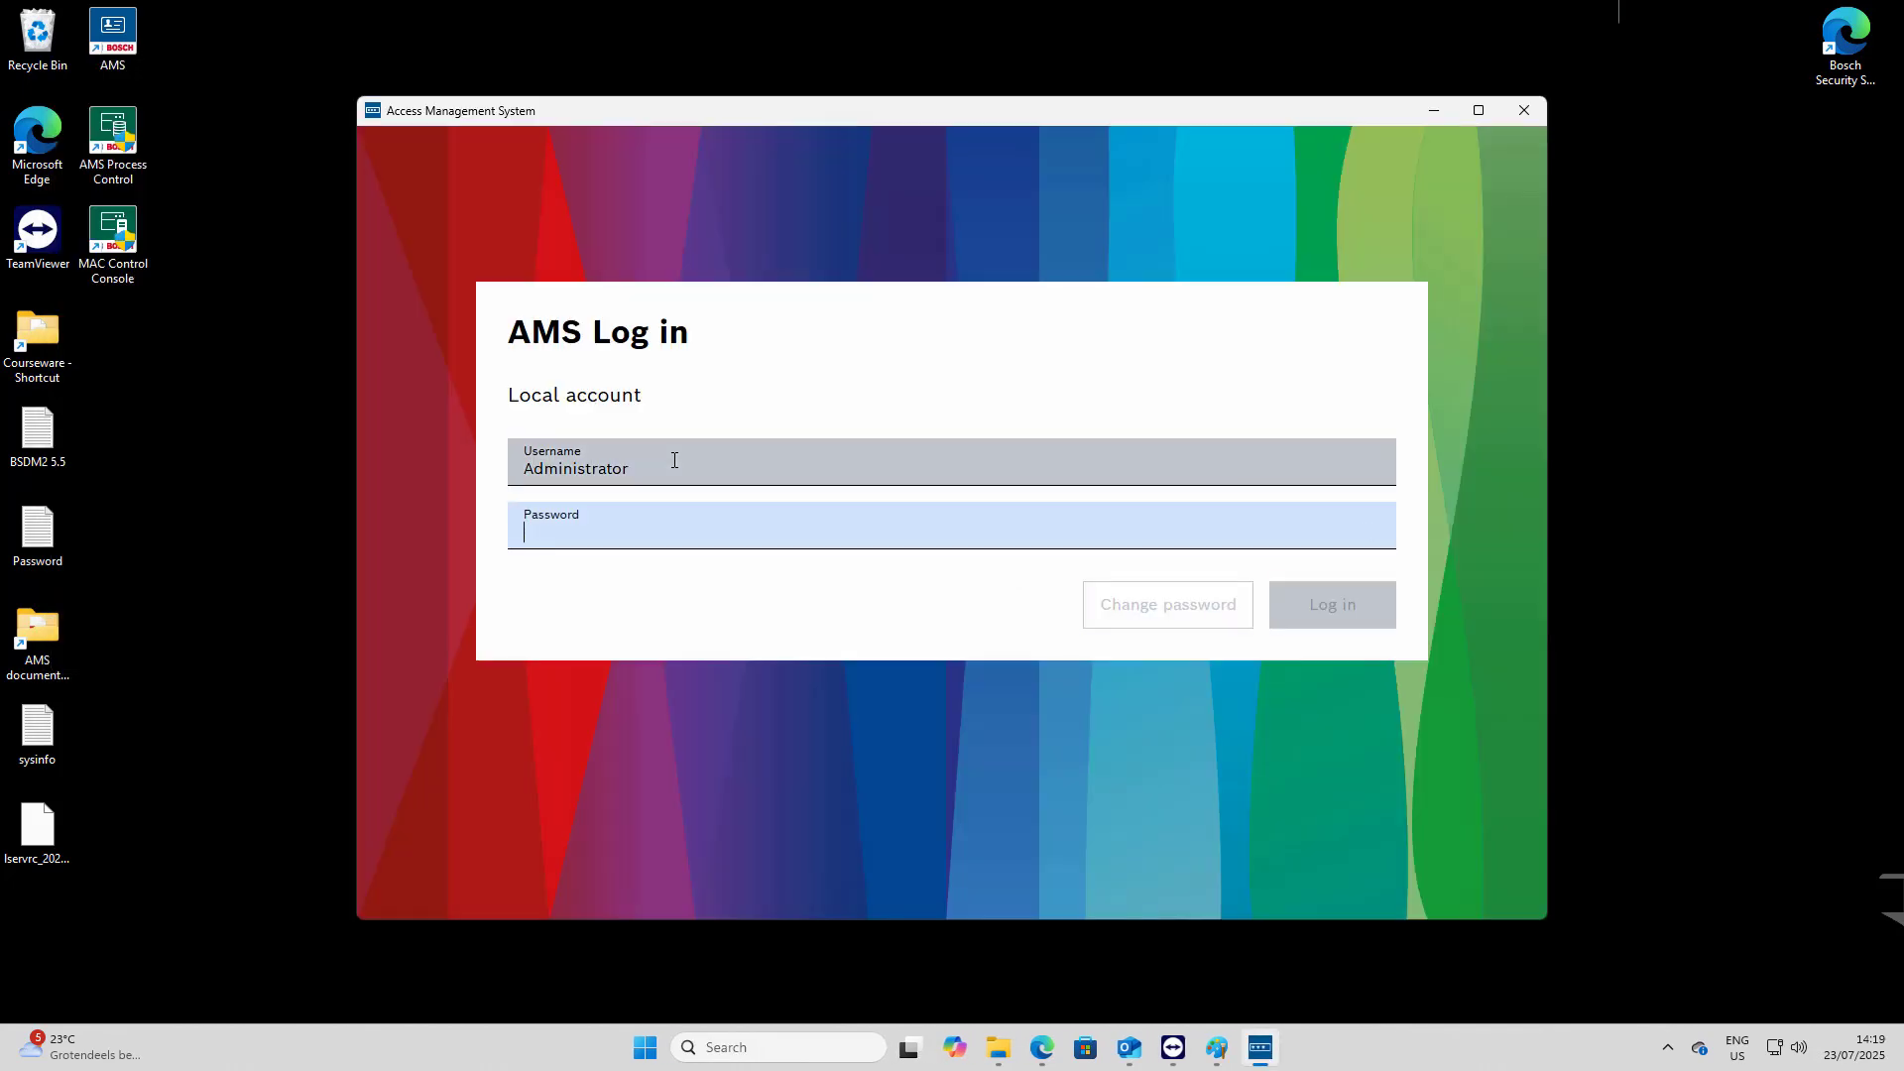
{"action": "type", "text": "••••••"}
{"action": "key", "text": "Return"}
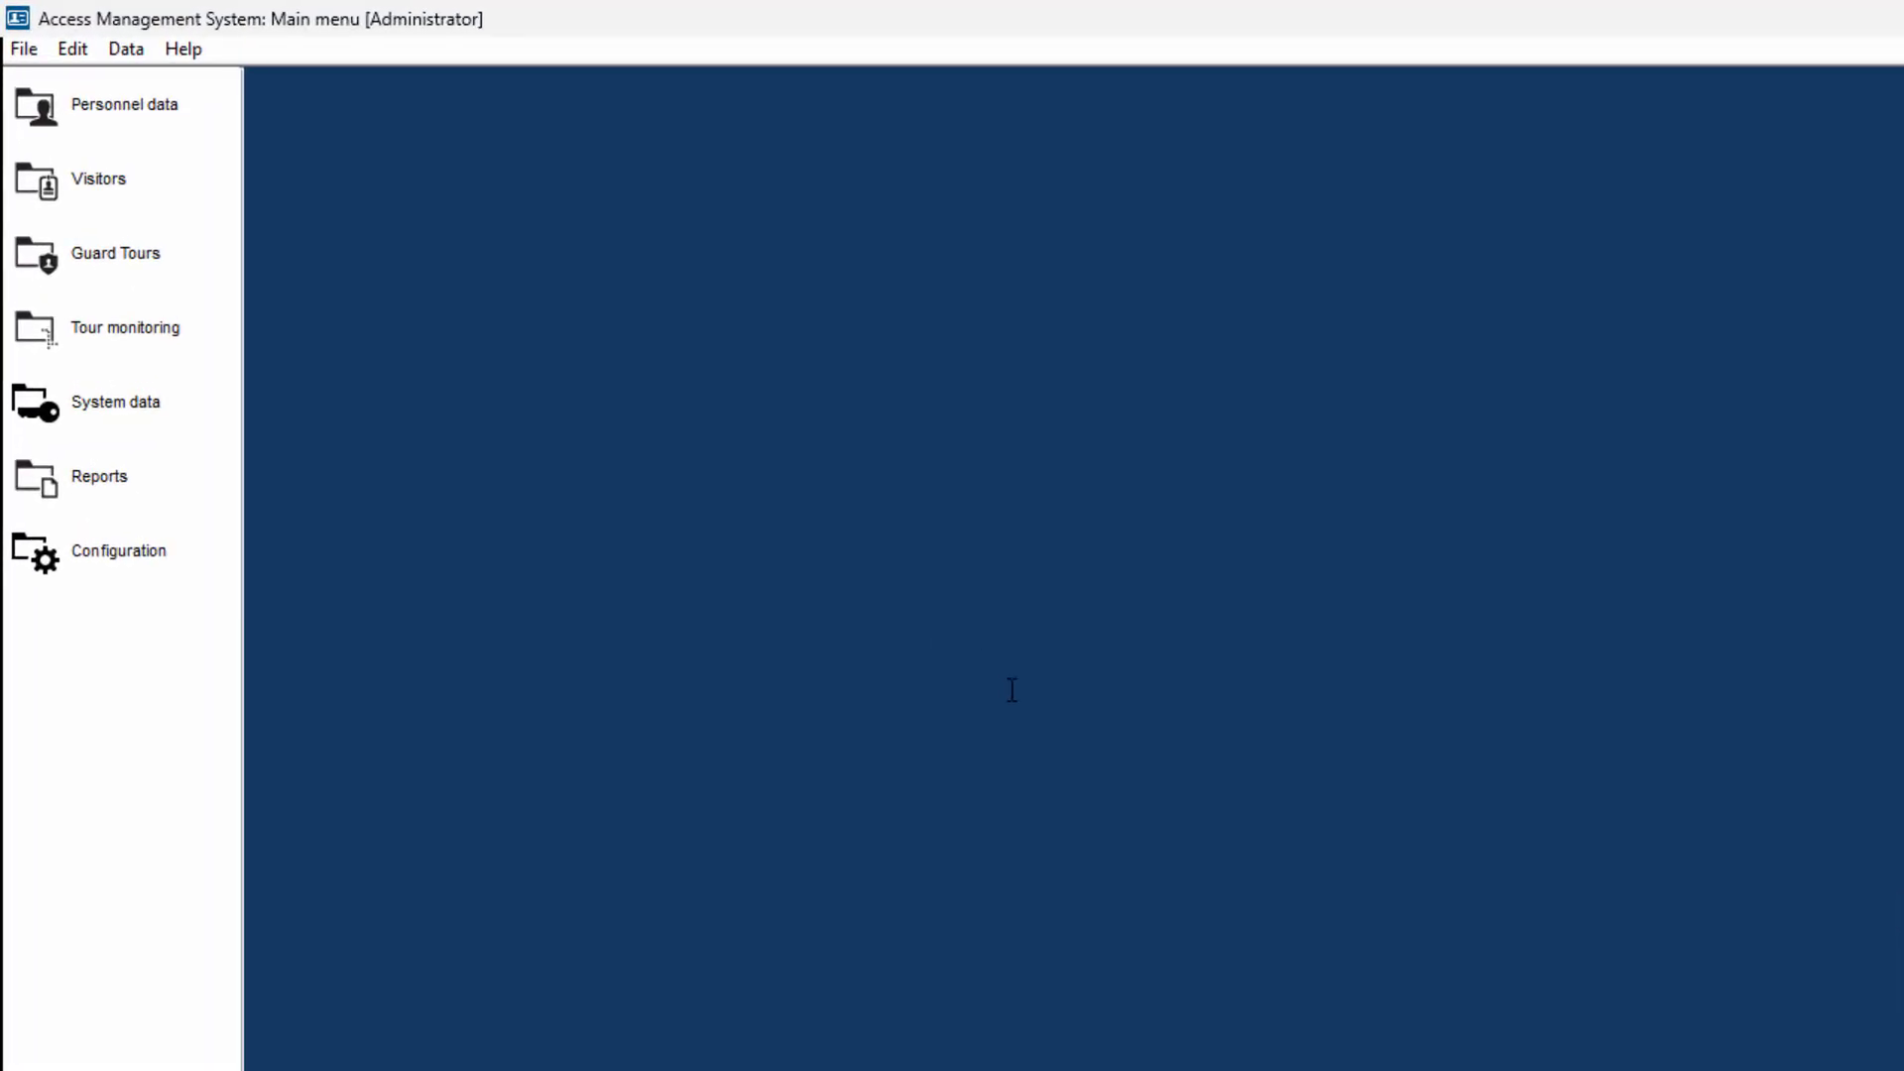
Open the Licenses overview in the AMS configuration to examine the activated features
{"action": "left_click", "coordinate": [135, 555]}
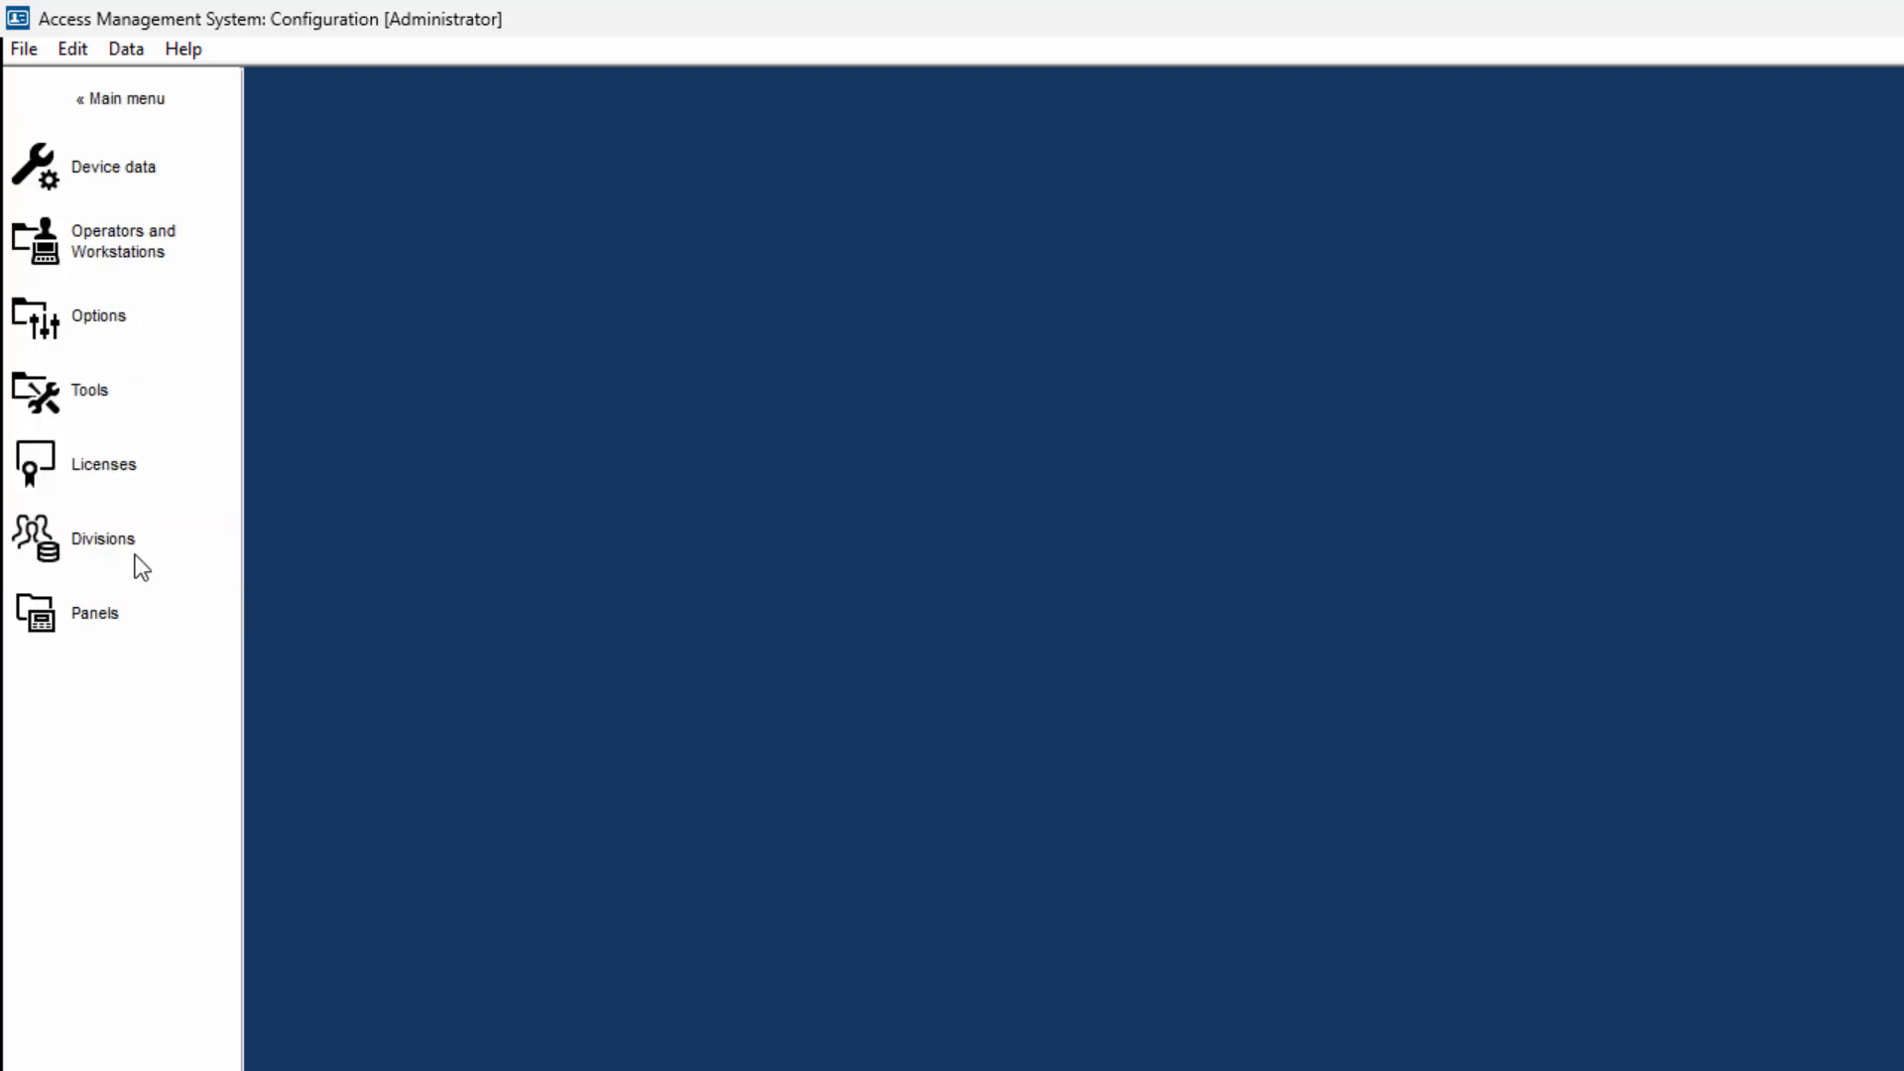
{"action": "left_click", "coordinate": [127, 466]}
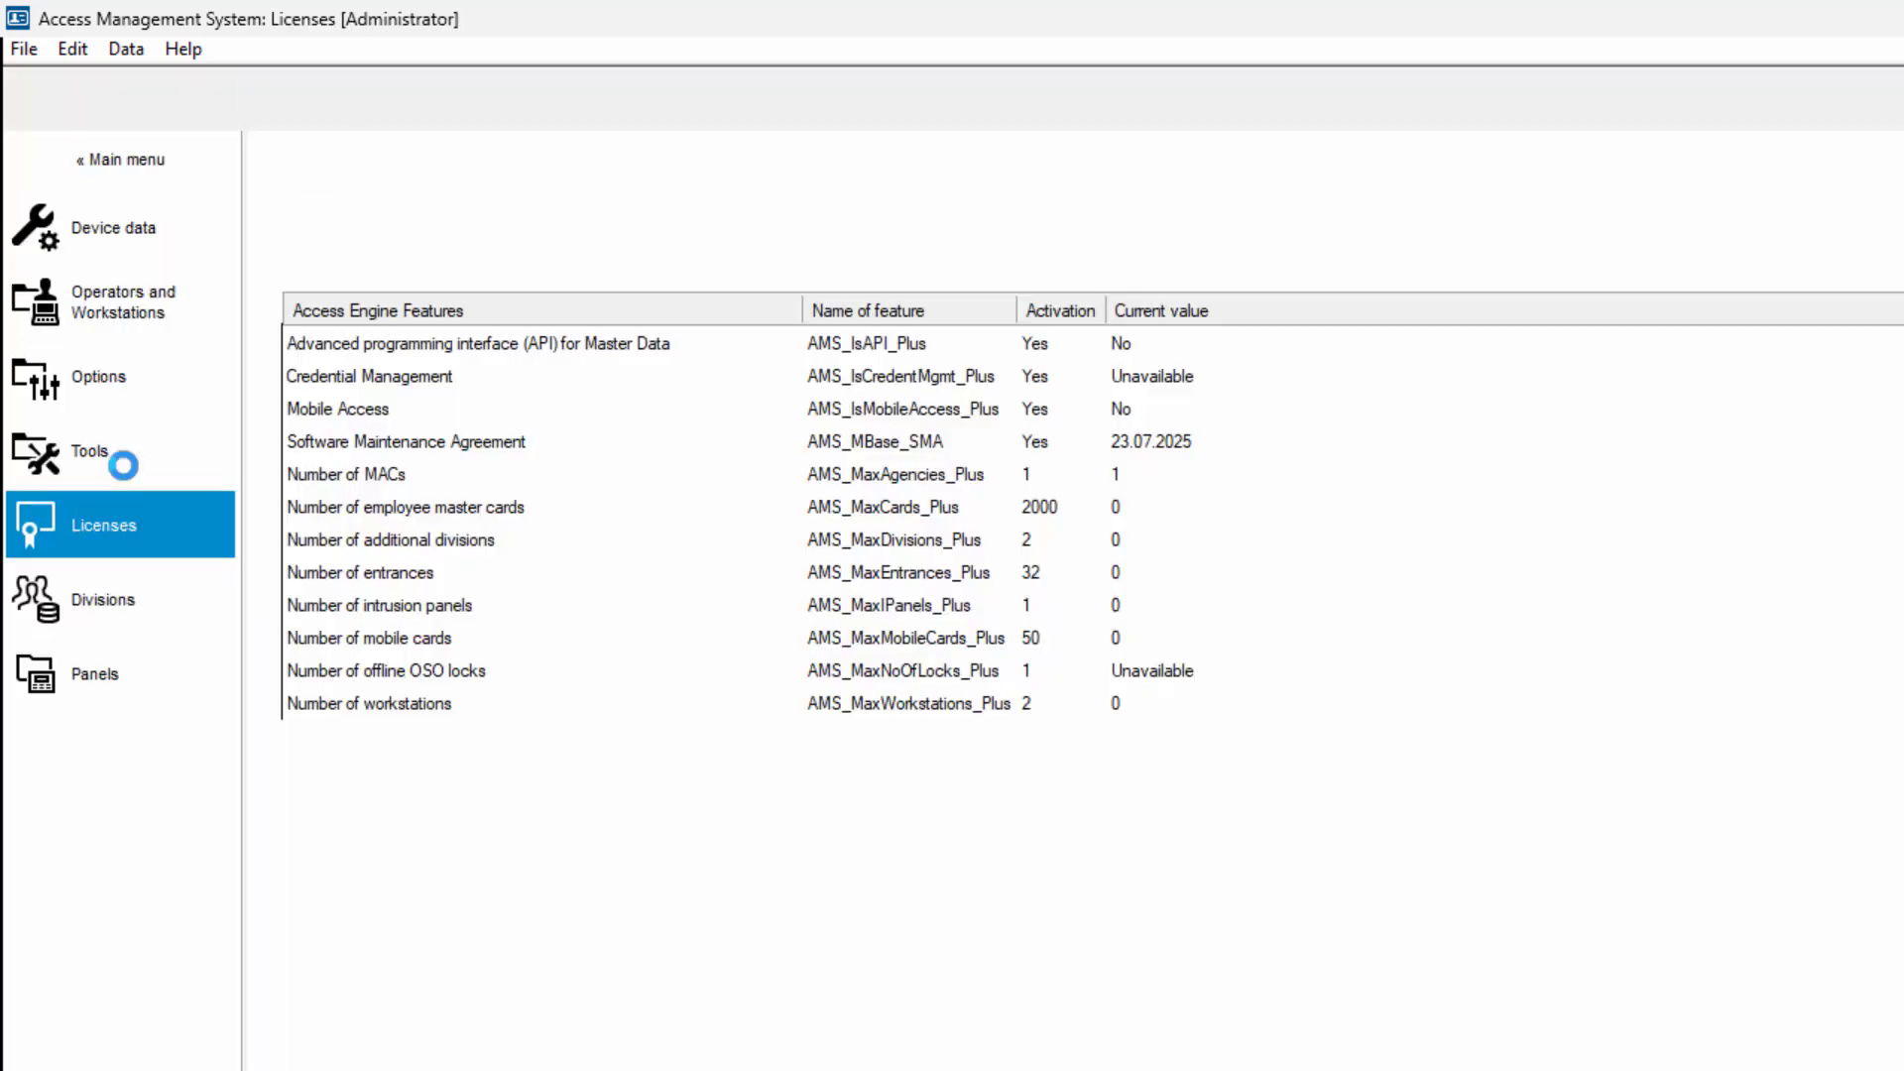